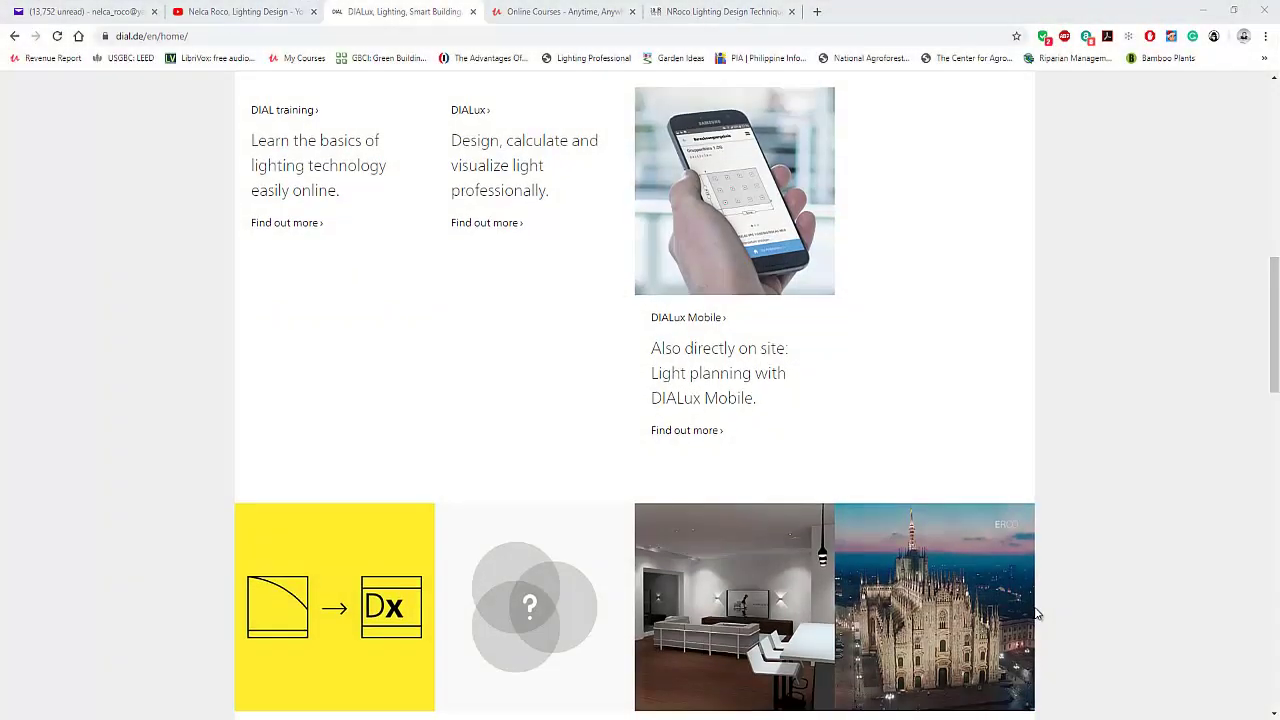
Scroll through the dial.de homepage to find the DIALux evo 9 release banner.
{"action": "scroll", "coordinate": [1033, 612], "scroll_direction": "down", "scroll_amount": 3}
{"action": "scroll", "coordinate": [1025, 611], "scroll_direction": "up", "scroll_amount": 10}
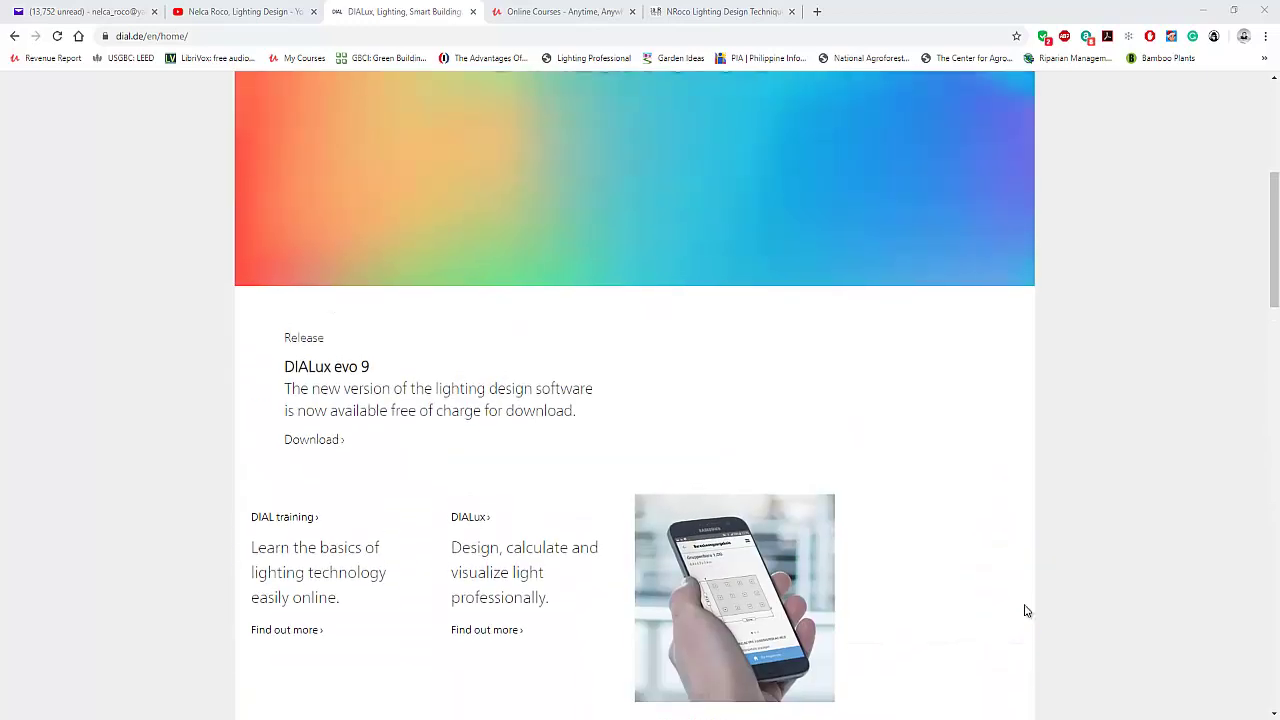
{"action": "scroll", "coordinate": [1025, 611], "scroll_direction": "up", "scroll_amount": 1}
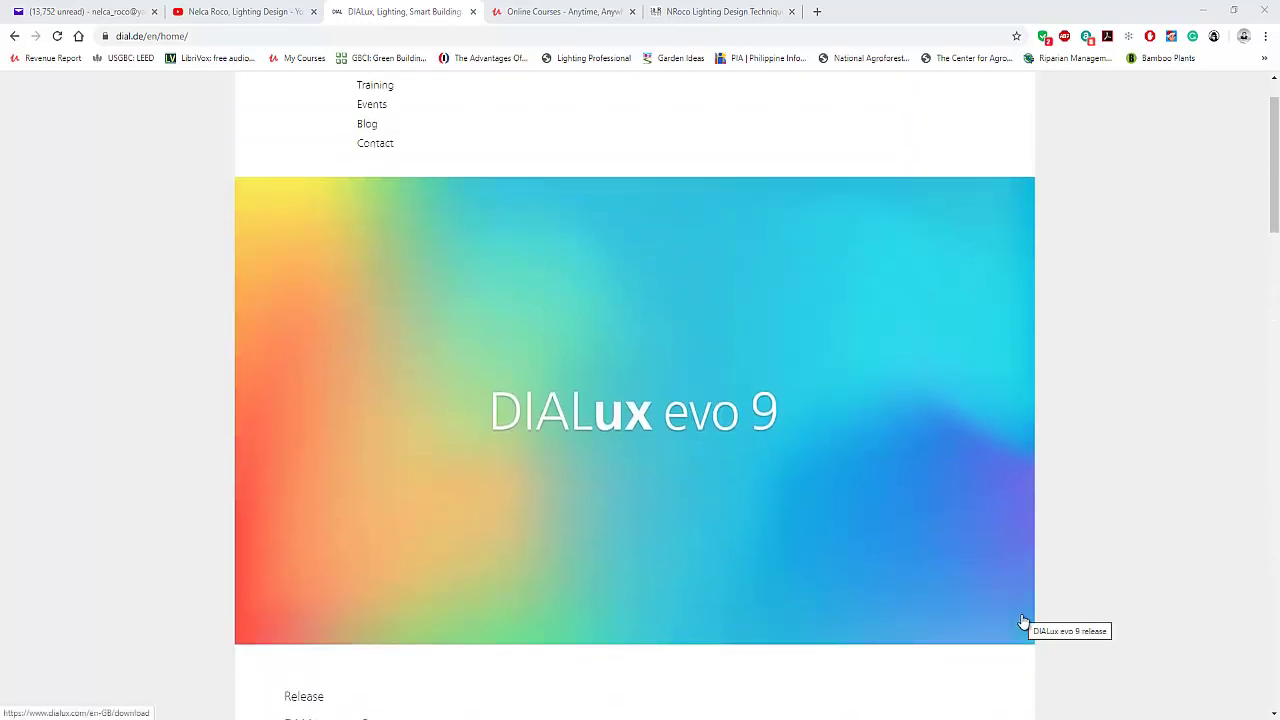
{"action": "scroll", "coordinate": [1025, 620], "scroll_direction": "up", "scroll_amount": 1}
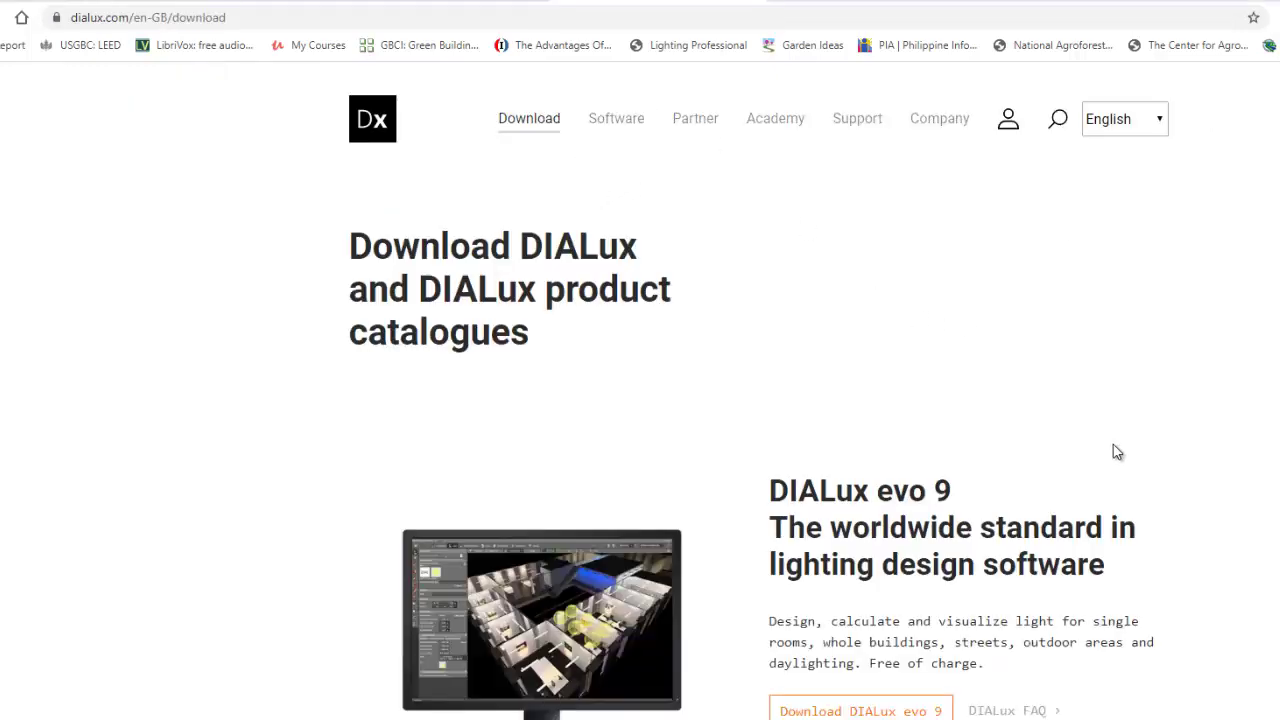
{"action": "scroll", "coordinate": [1114, 451], "scroll_direction": "down", "scroll_amount": 1}
{"action": "scroll", "coordinate": [766, 680], "scroll_direction": "down", "scroll_amount": 5}
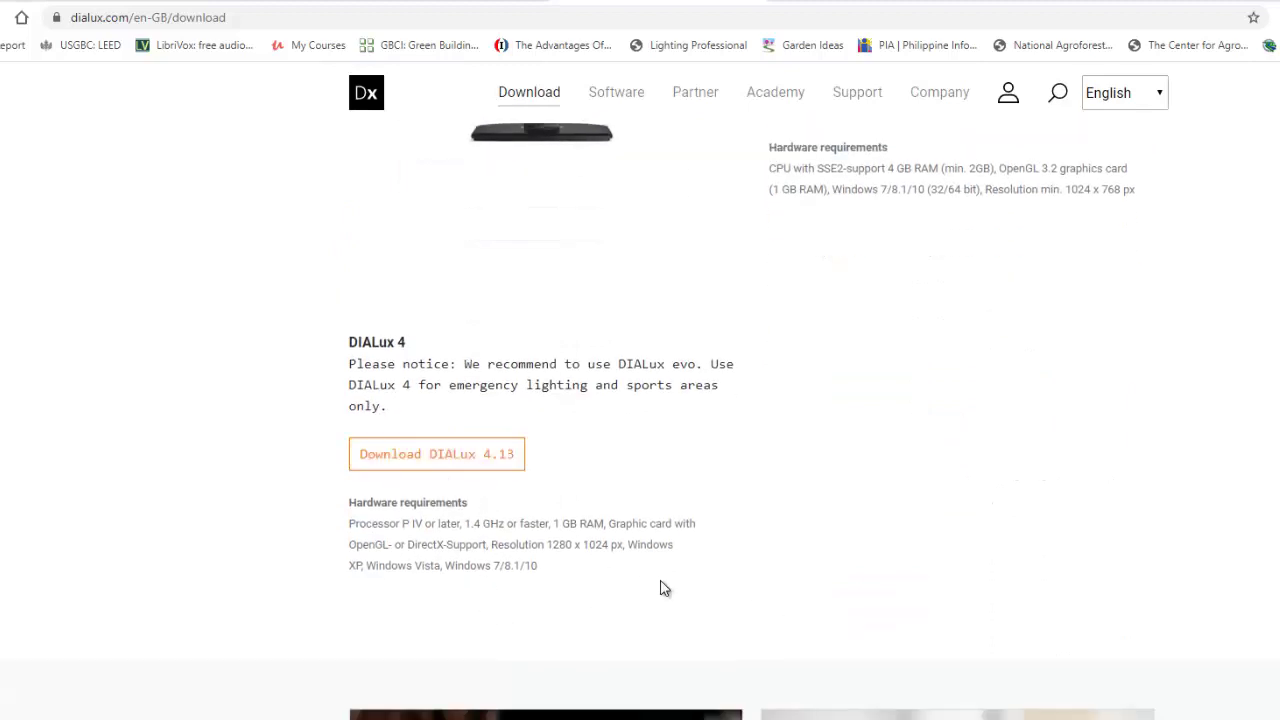
{"action": "scroll", "coordinate": [648, 568], "scroll_direction": "up", "scroll_amount": 4}
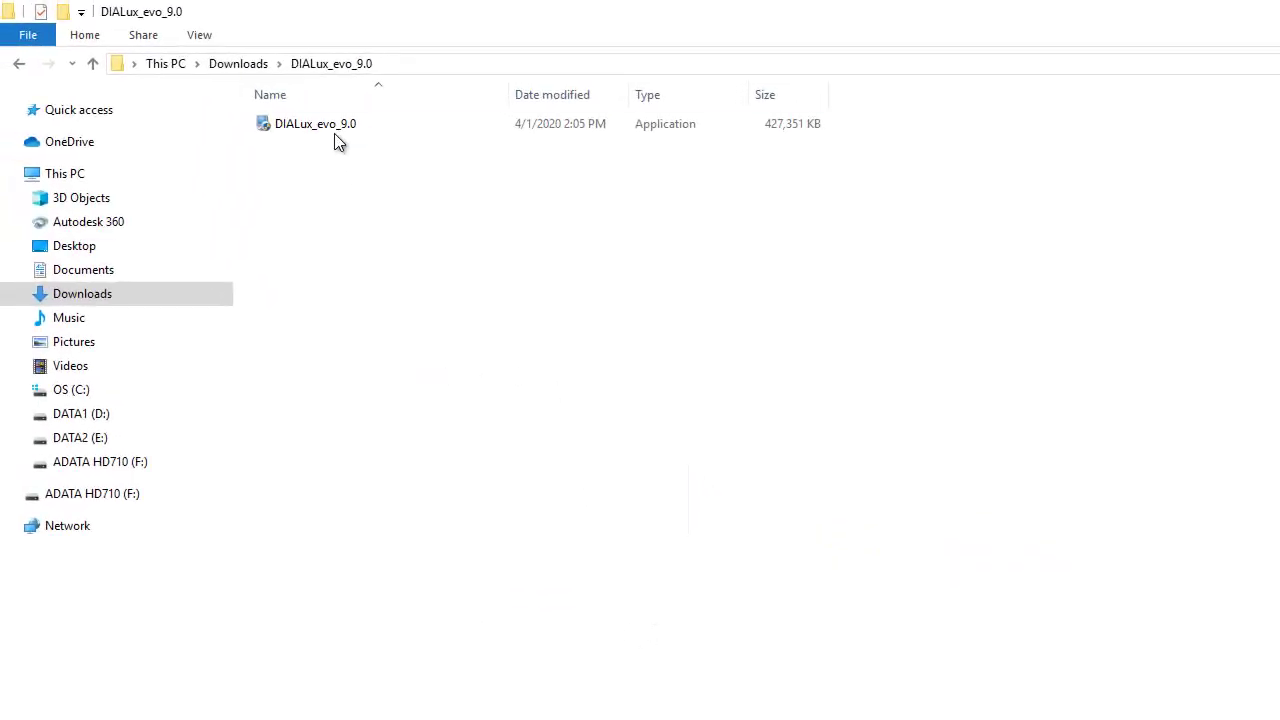
Run the DIALux_evo_9.0 installer as administrator and confirm the setup welcome dialog with OK.
{"action": "left_click", "coordinate": [336, 131]}
{"action": "right_click", "coordinate": [339, 131]}
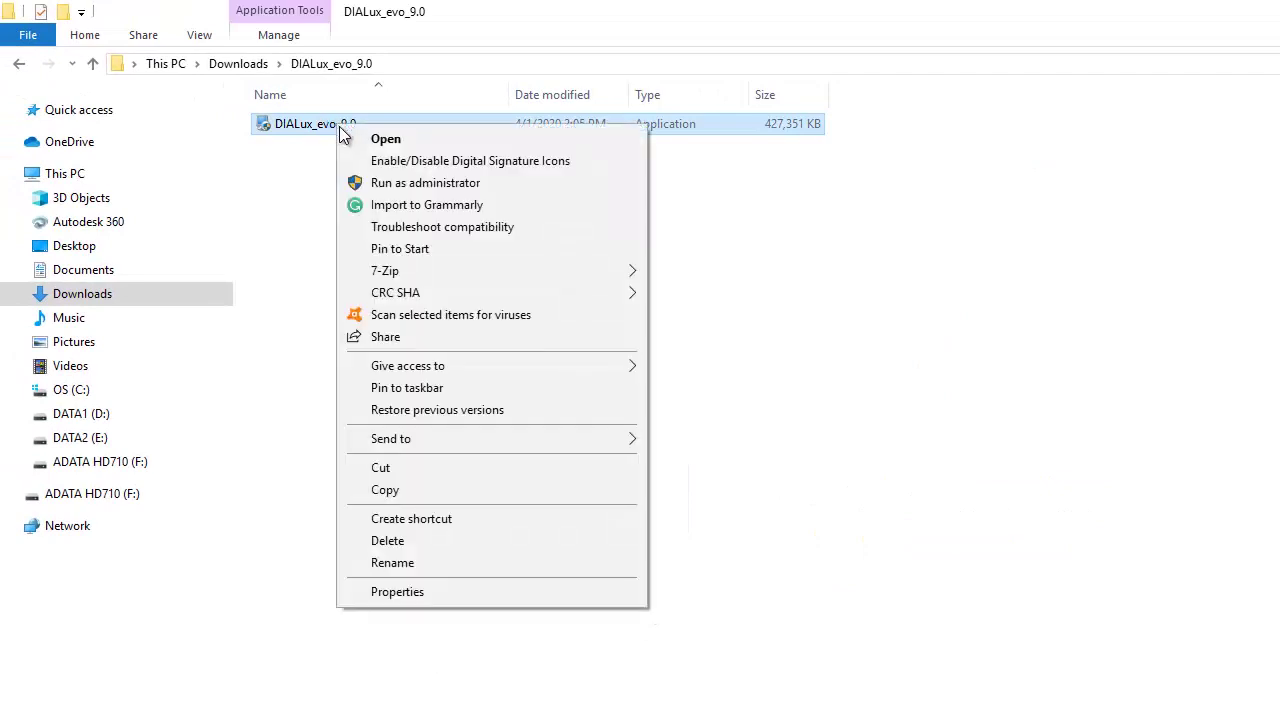
{"action": "left_click", "coordinate": [414, 183]}
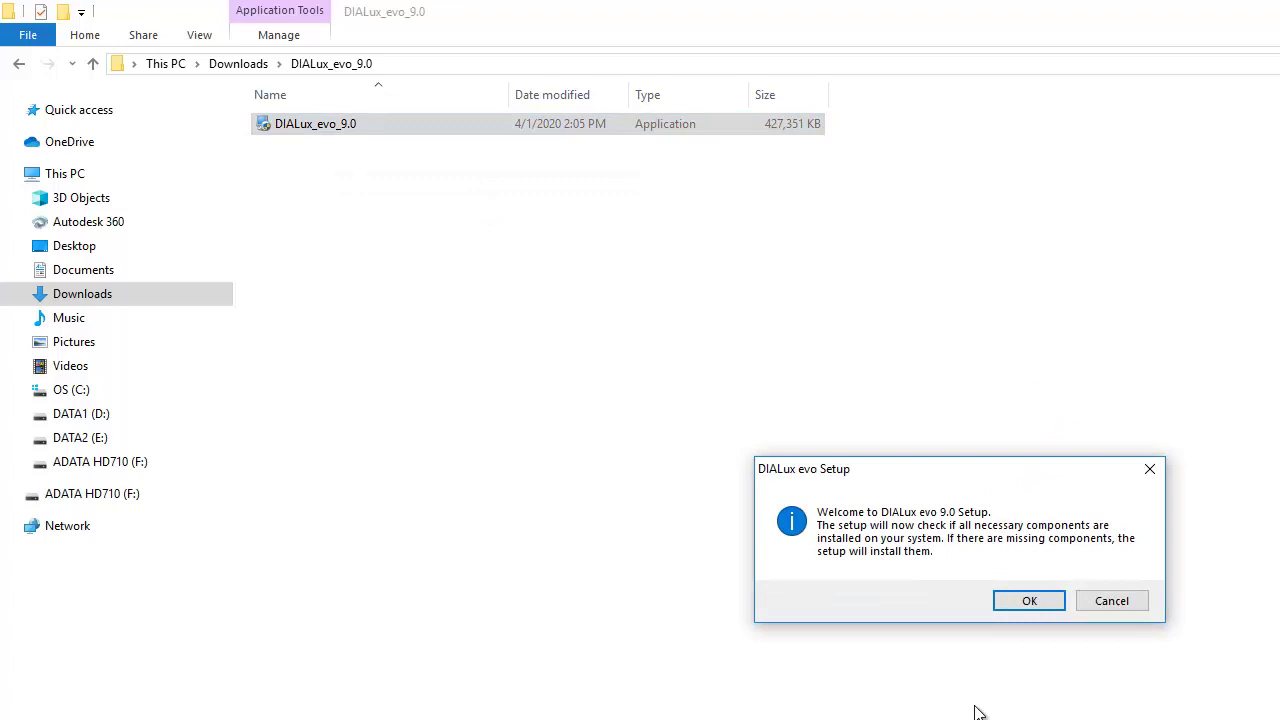
{"action": "left_click", "coordinate": [1025, 601]}
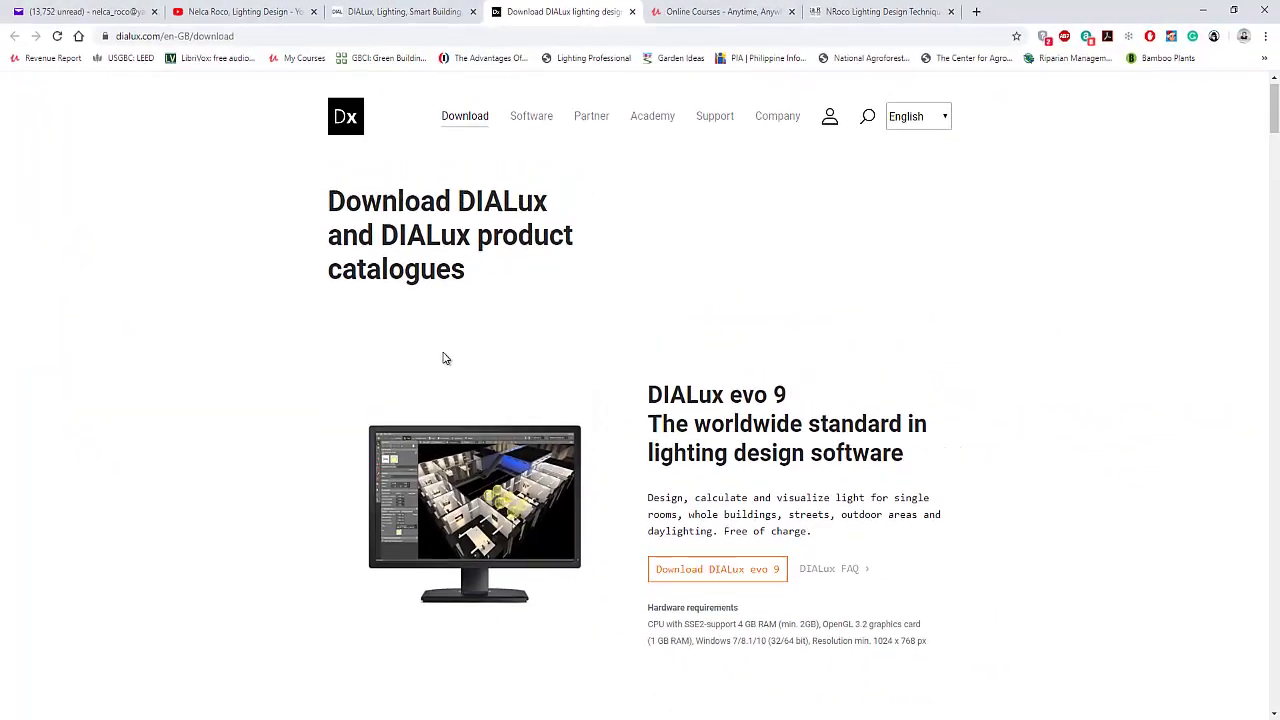
{"action": "scroll", "coordinate": [446, 358], "scroll_direction": "up", "scroll_amount": 1}
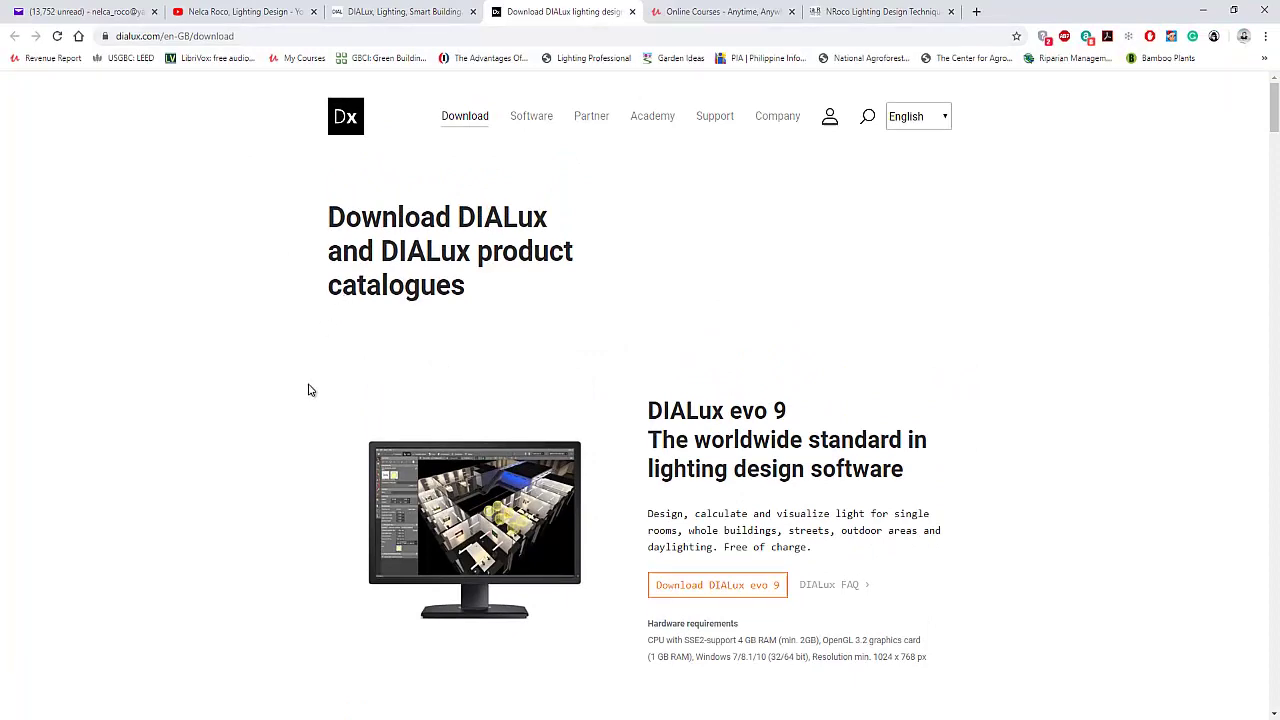
{"action": "scroll", "coordinate": [355, 383], "scroll_direction": "down", "scroll_amount": 2}
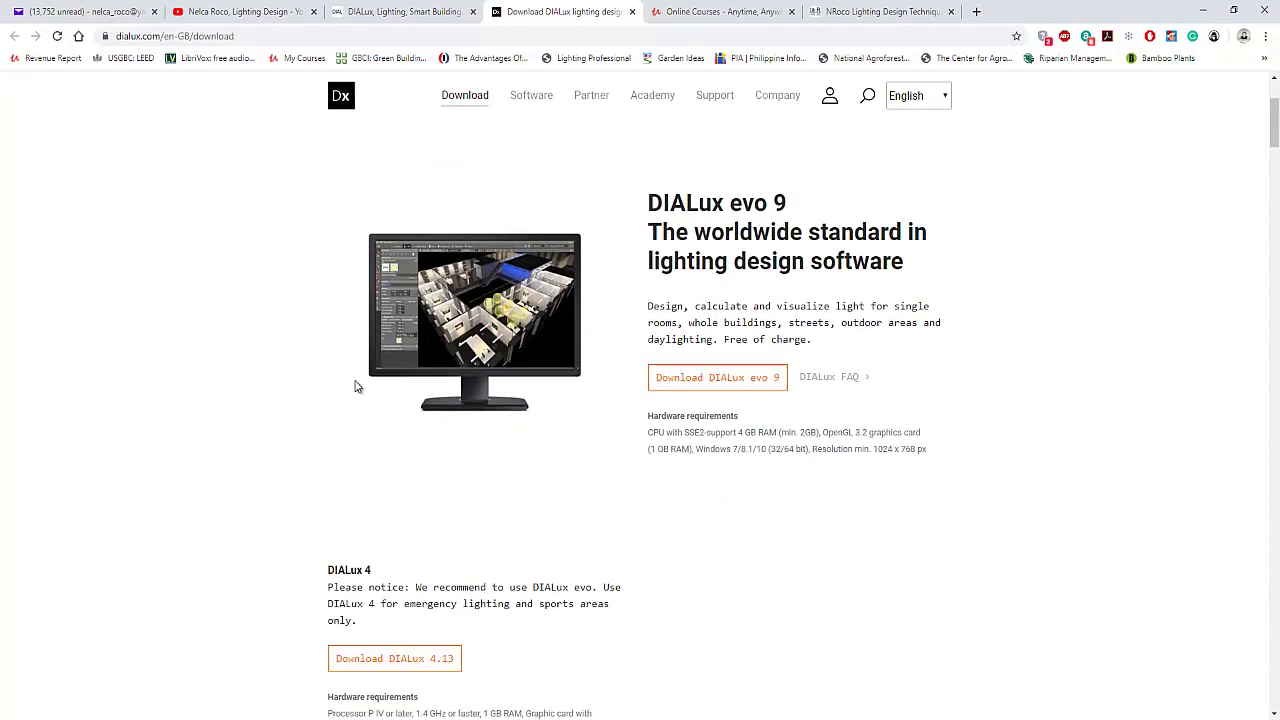
{"action": "scroll", "coordinate": [376, 397], "scroll_direction": "down", "scroll_amount": 2}
{"action": "scroll", "coordinate": [375, 412], "scroll_direction": "down", "scroll_amount": 4}
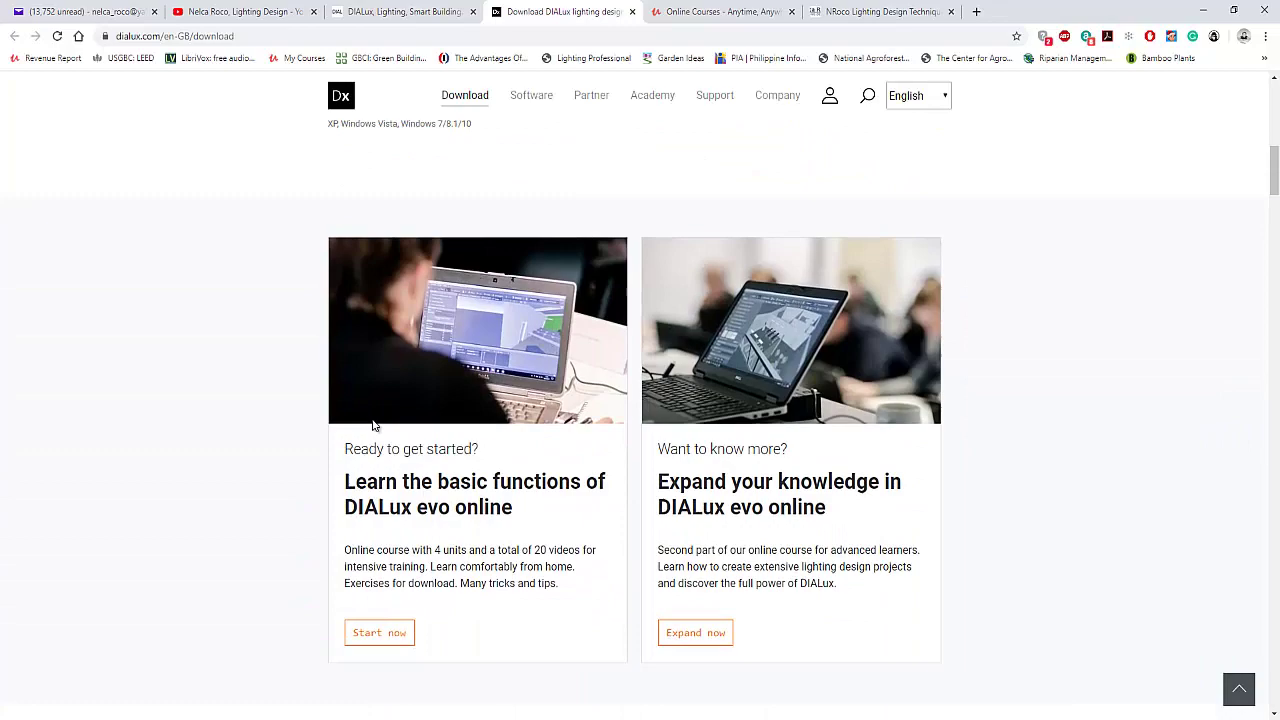
{"action": "scroll", "coordinate": [372, 428], "scroll_direction": "down", "scroll_amount": 5}
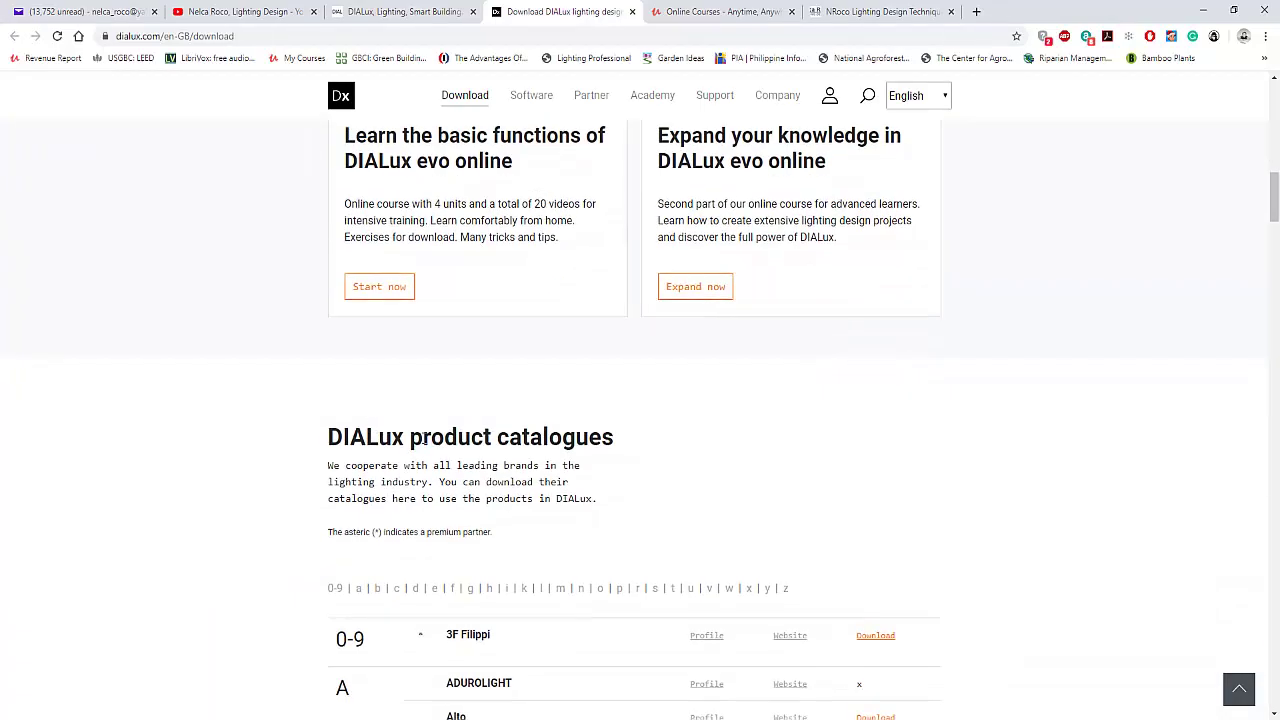
{"action": "scroll", "coordinate": [422, 440], "scroll_direction": "up", "scroll_amount": 9}
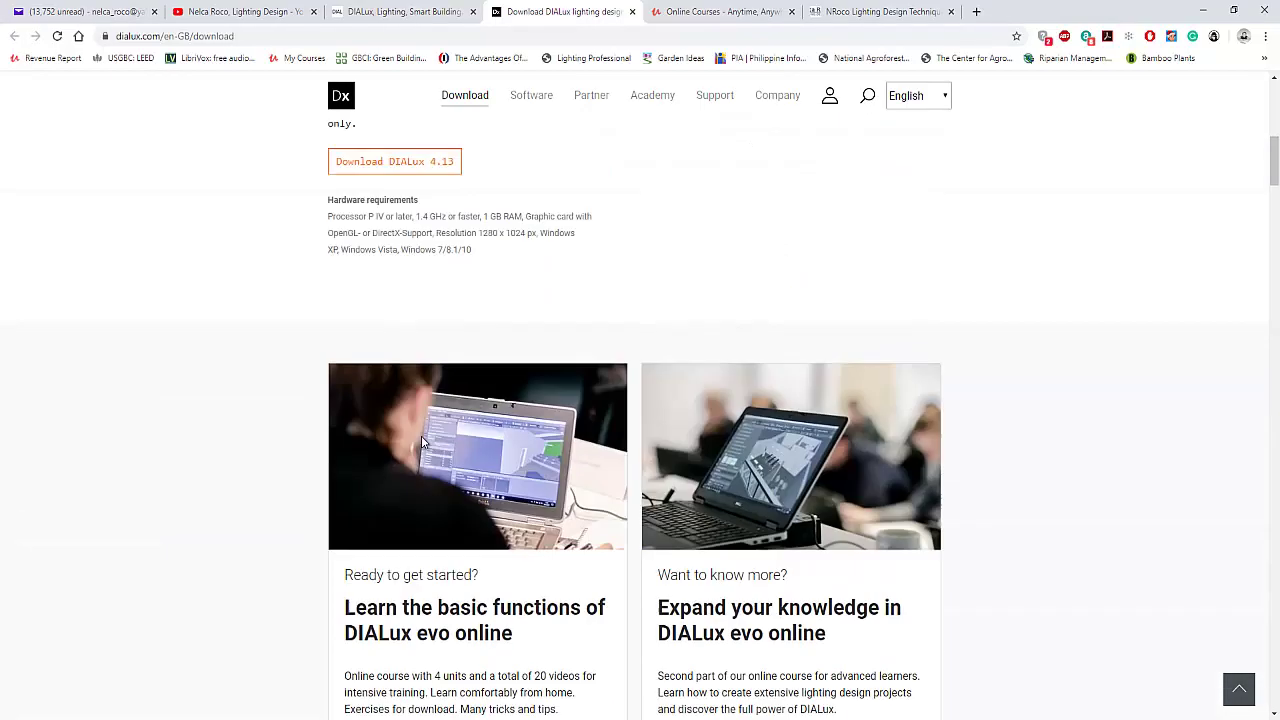
{"action": "scroll", "coordinate": [421, 441], "scroll_direction": "up", "scroll_amount": 5}
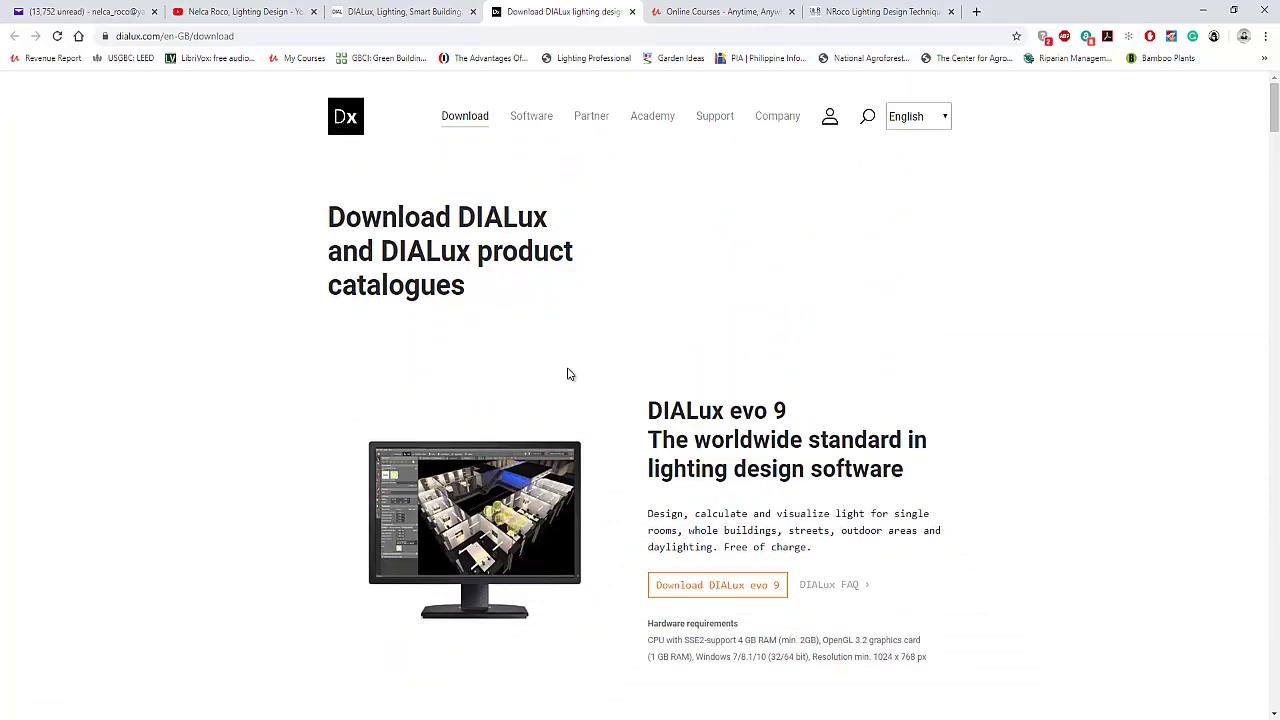
{"action": "scroll", "coordinate": [529, 394], "scroll_direction": "down", "scroll_amount": 5}
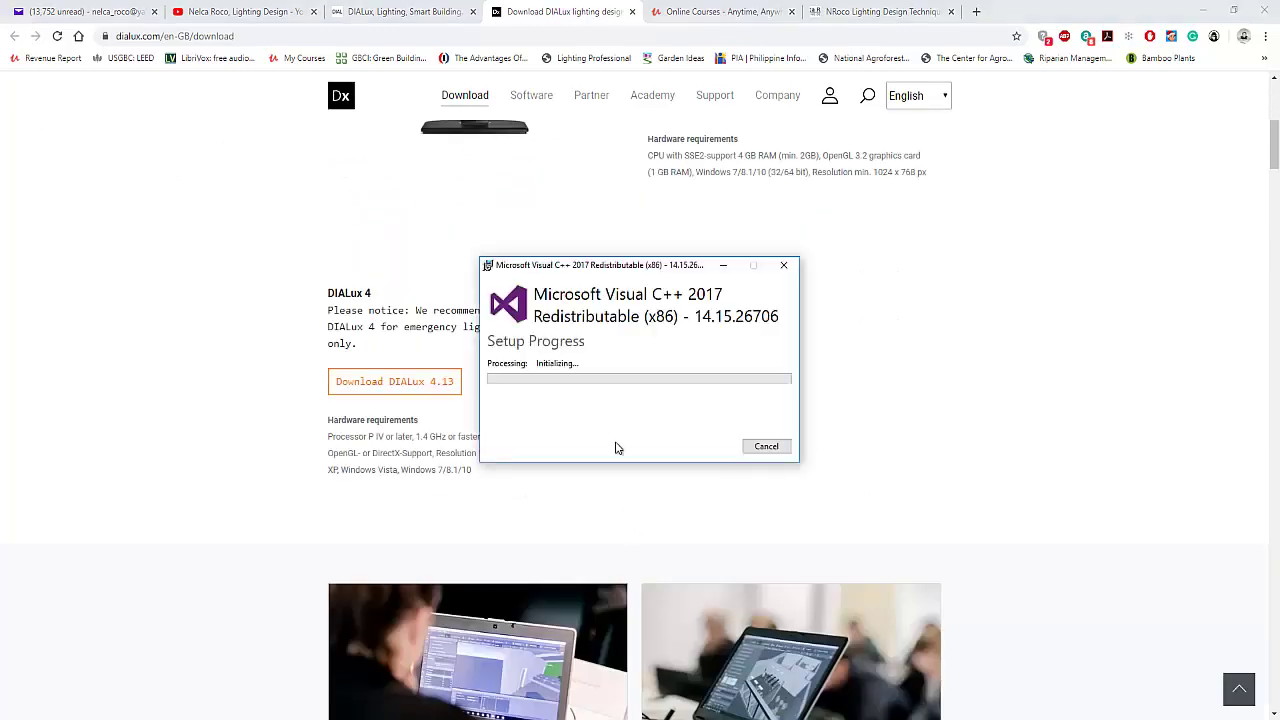
{"action": "scroll", "coordinate": [213, 530], "scroll_direction": "down", "scroll_amount": 4}
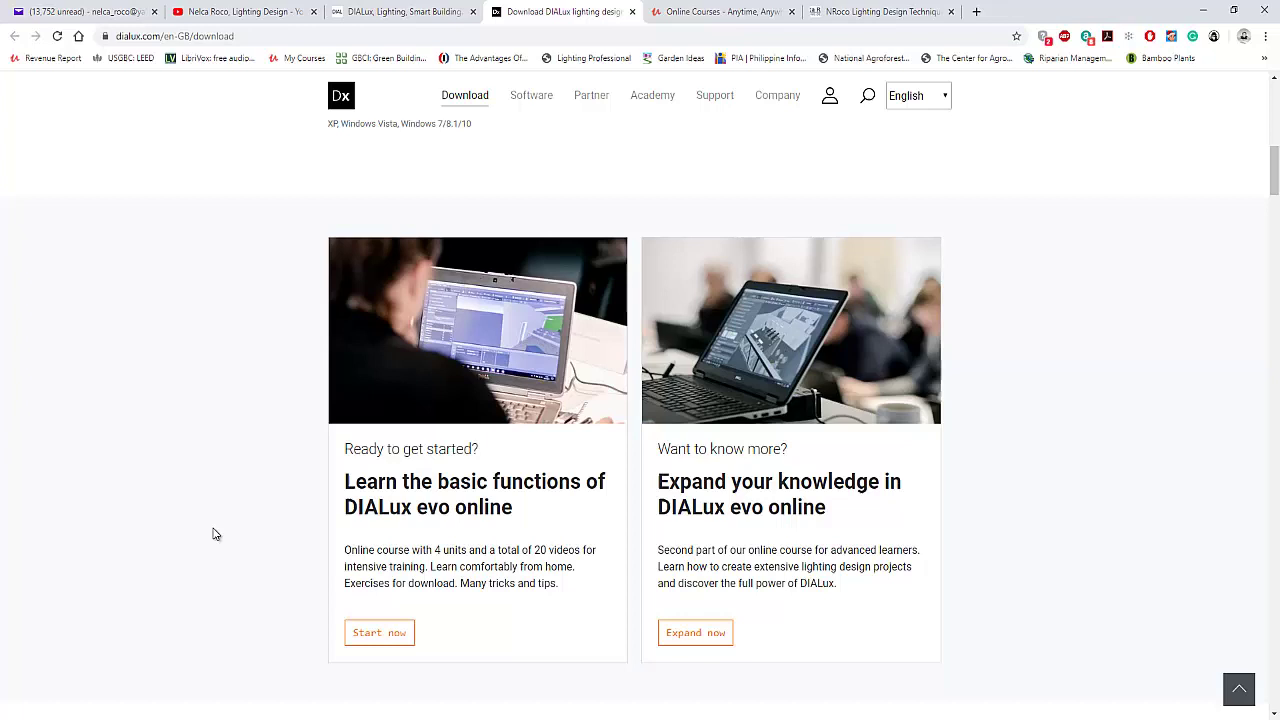
{"action": "scroll", "coordinate": [474, 466], "scroll_direction": "up", "scroll_amount": 8}
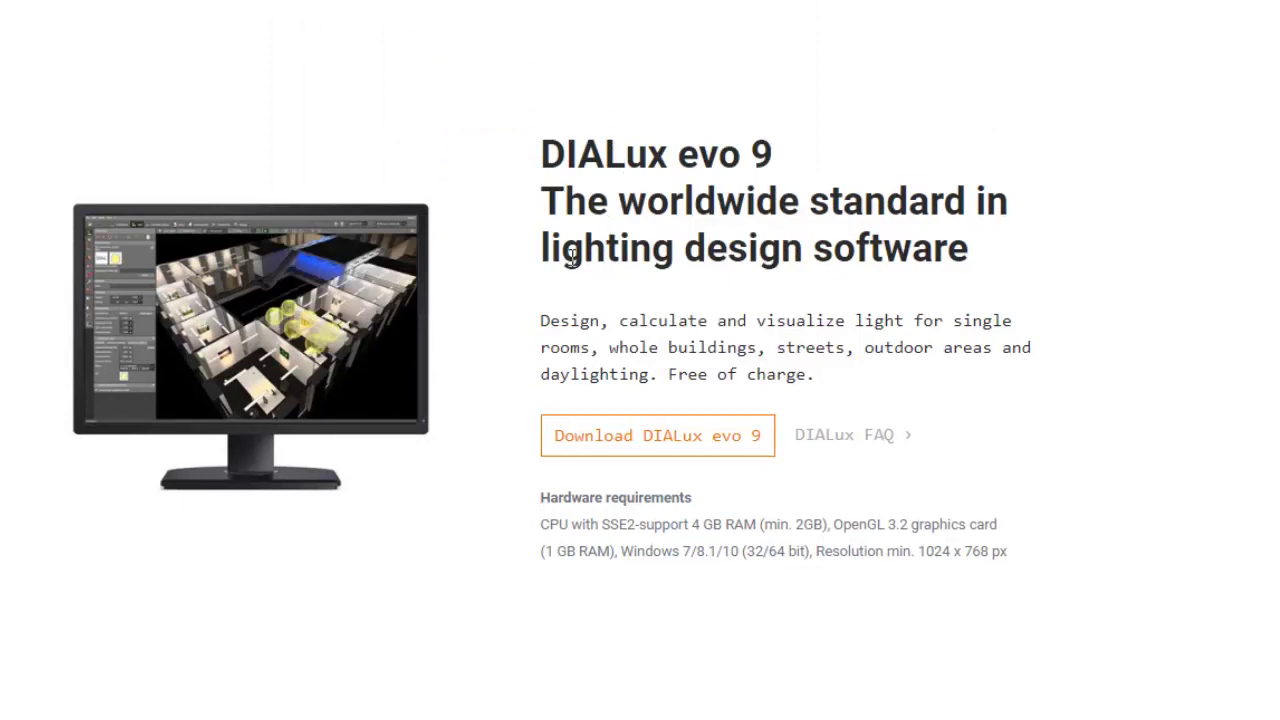
{"action": "left_click_drag", "start_coordinate": [562, 252], "coordinate": [976, 285]}
{"action": "left_click", "coordinate": [709, 320]}
{"action": "left_click_drag", "start_coordinate": [944, 320], "coordinate": [1018, 337]}
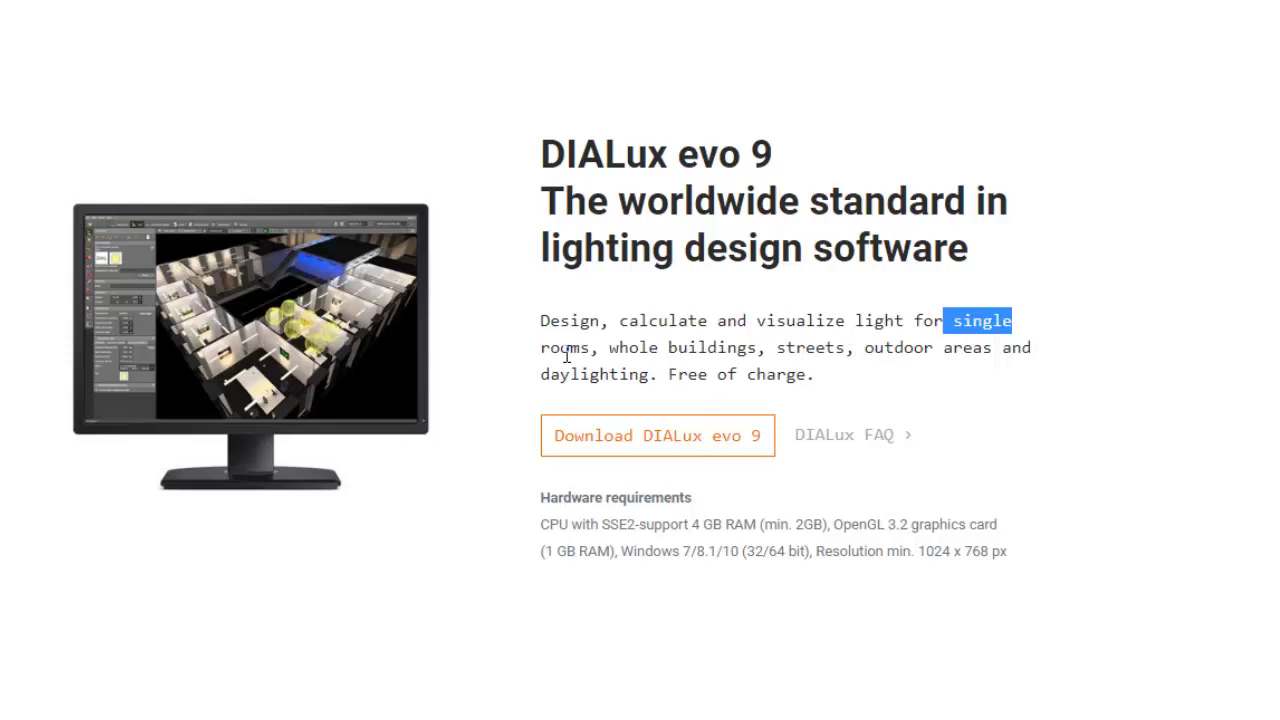
{"action": "left_click_drag", "start_coordinate": [612, 349], "coordinate": [957, 370]}
{"action": "left_click", "coordinate": [826, 356]}
{"action": "left_click", "coordinate": [593, 372]}
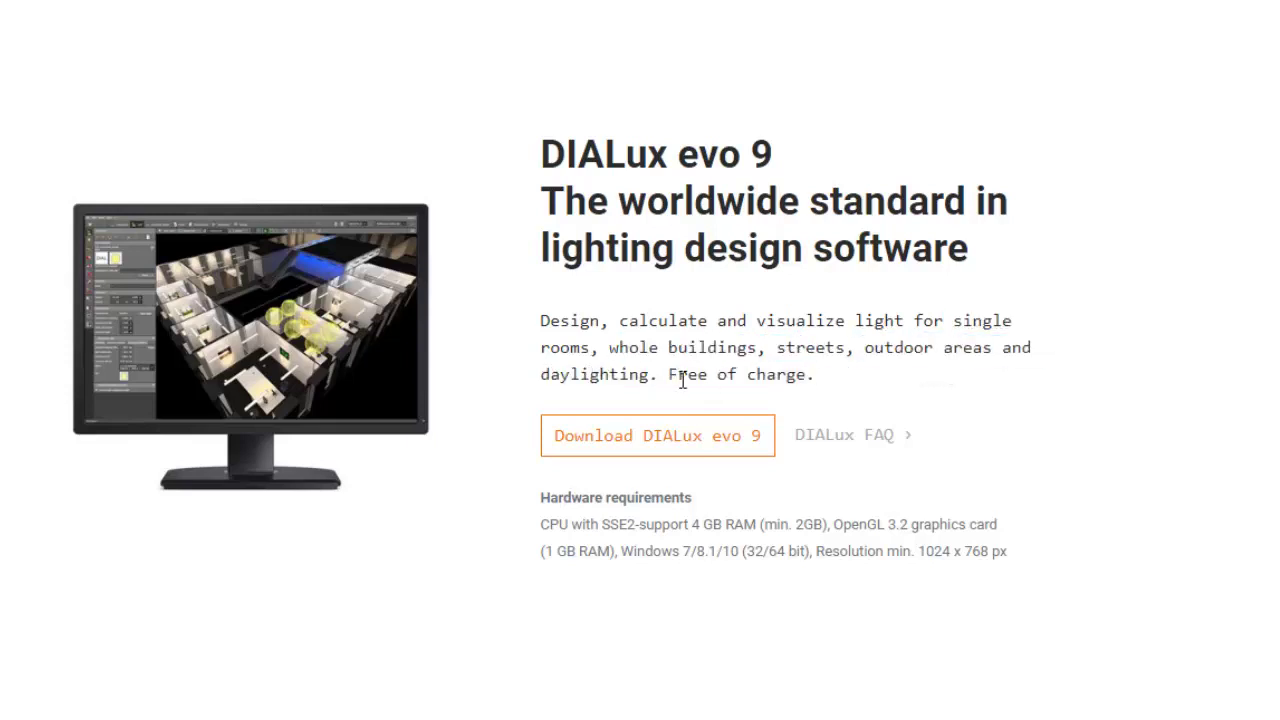
{"action": "mouse_move", "coordinate": [673, 380]}
{"action": "left_mouse_down"}
{"action": "mouse_move", "coordinate": [823, 391]}
{"action": "mouse_move", "coordinate": [670, 380]}
{"action": "left_mouse_up"}
{"action": "left_click", "coordinate": [863, 382]}
{"action": "left_click", "coordinate": [846, 377]}
{"action": "left_click", "coordinate": [671, 385], "text": "shift"}
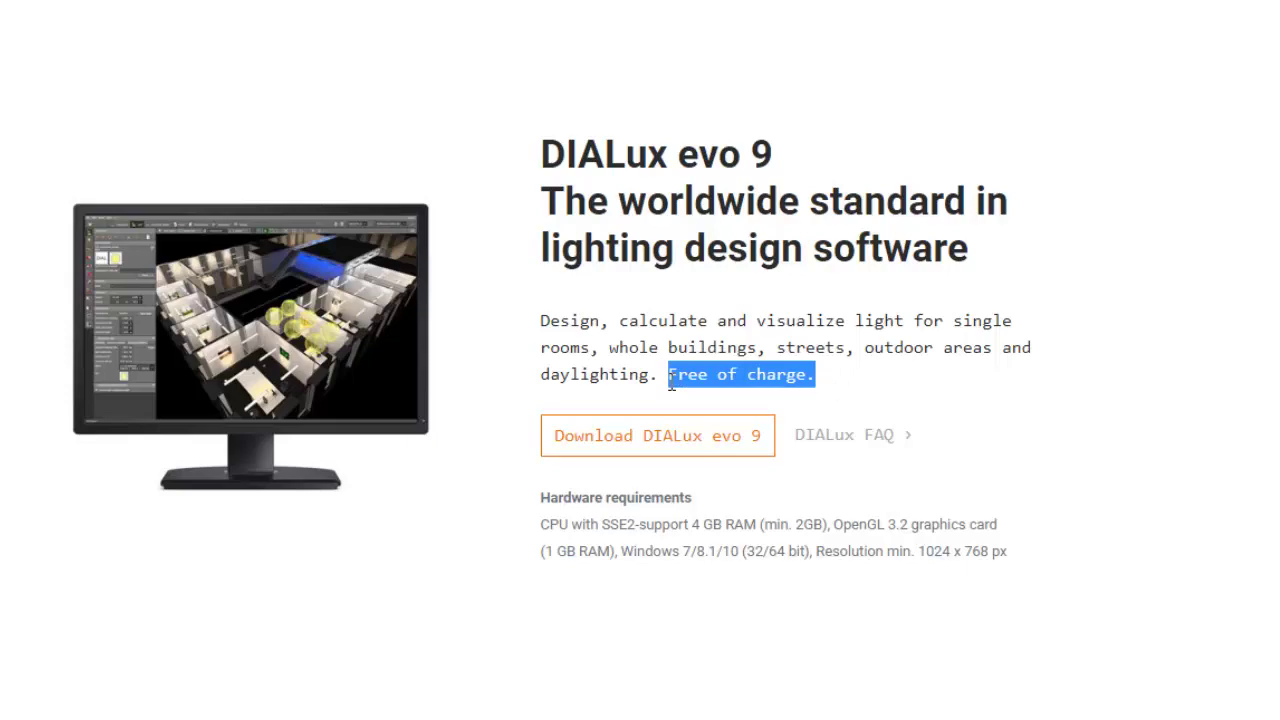
{"action": "left_click", "coordinate": [833, 375]}
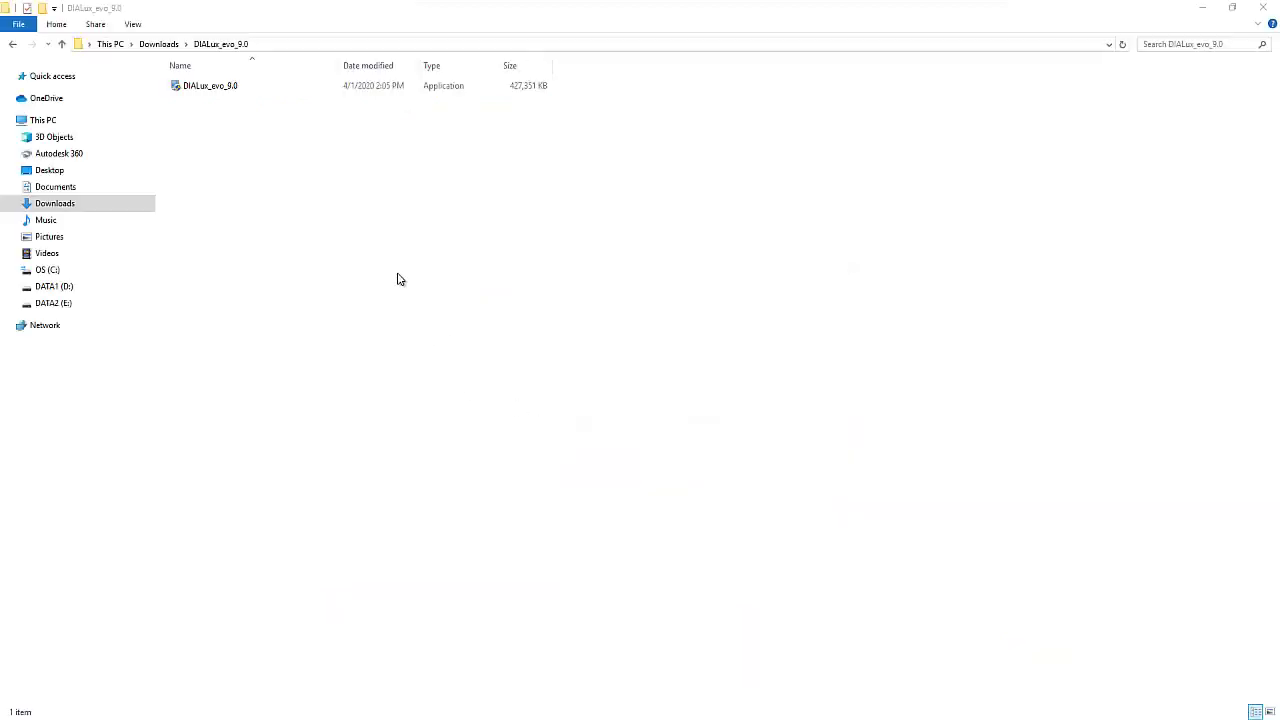
Relaunch DIALux_evo_9.0 as administrator and accept the setup welcome dialog with OK.
{"action": "left_click", "coordinate": [222, 86]}
{"action": "right_click", "coordinate": [217, 85]}
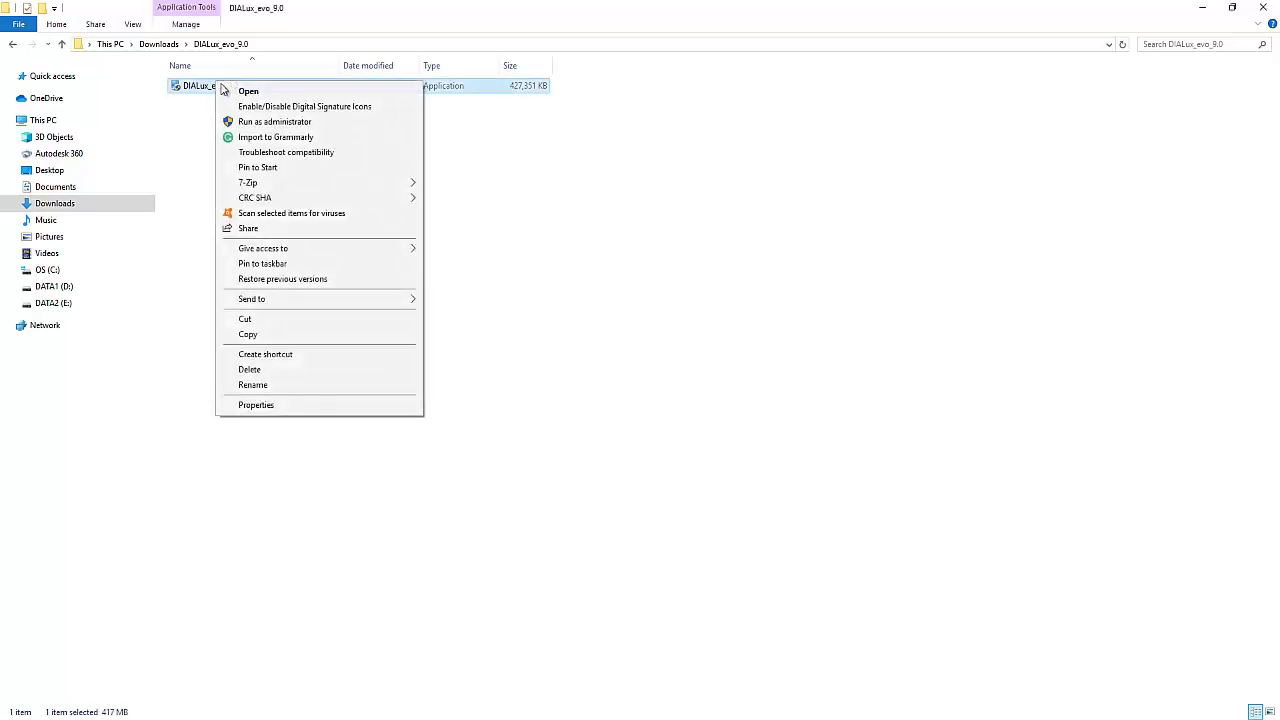
{"action": "left_click", "coordinate": [256, 122]}
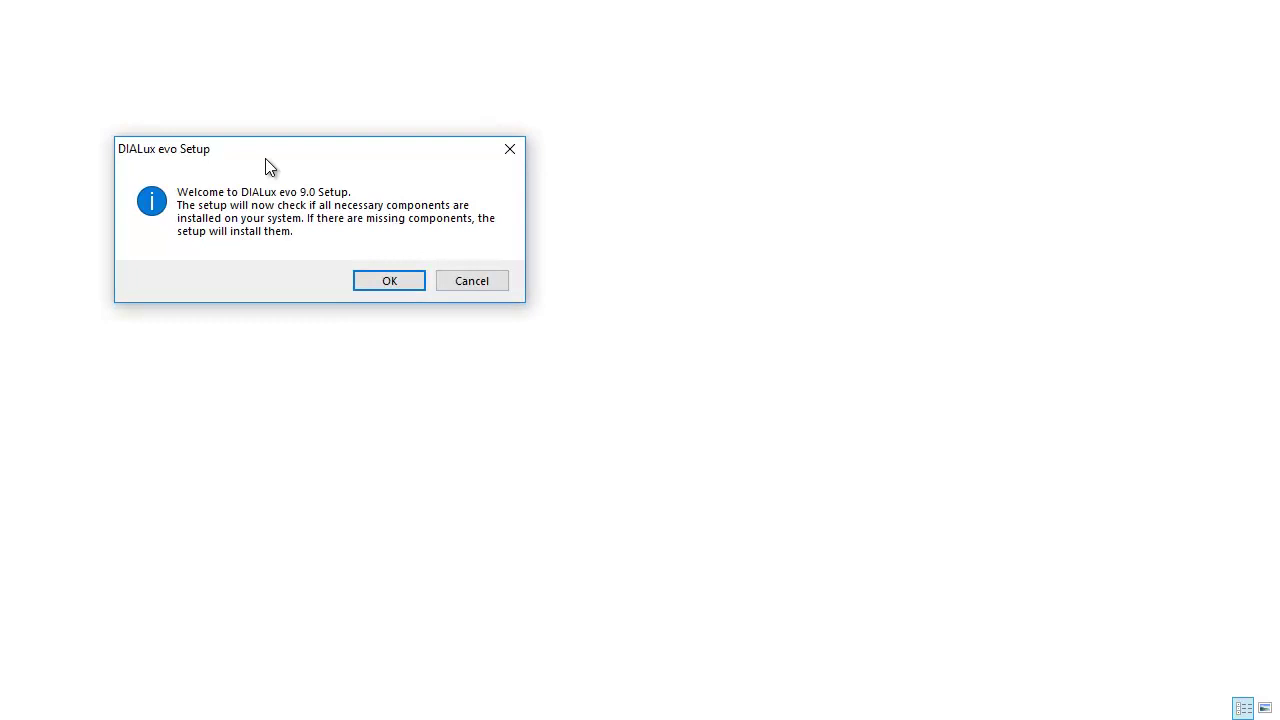
{"action": "left_click", "coordinate": [389, 280]}
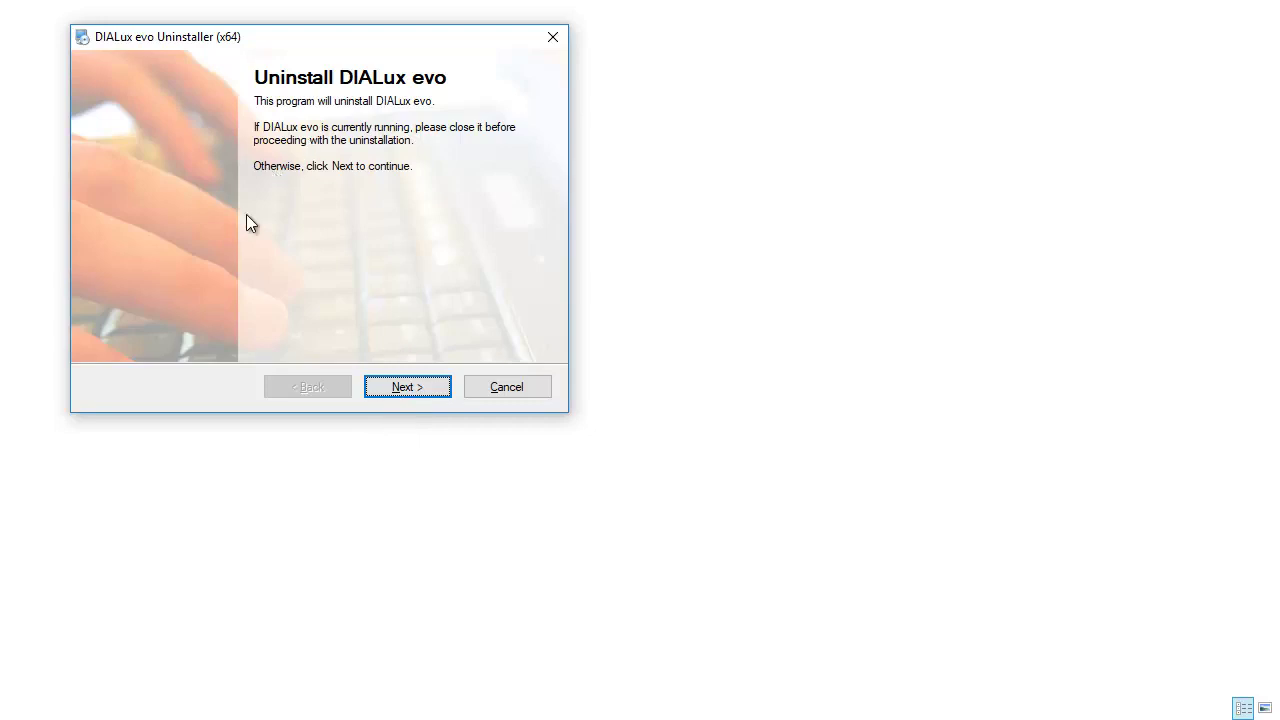
Uninstall the old DIALux evo, retrying then ignoring the locked shell extension file, and finish.
{"action": "left_click", "coordinate": [415, 380]}
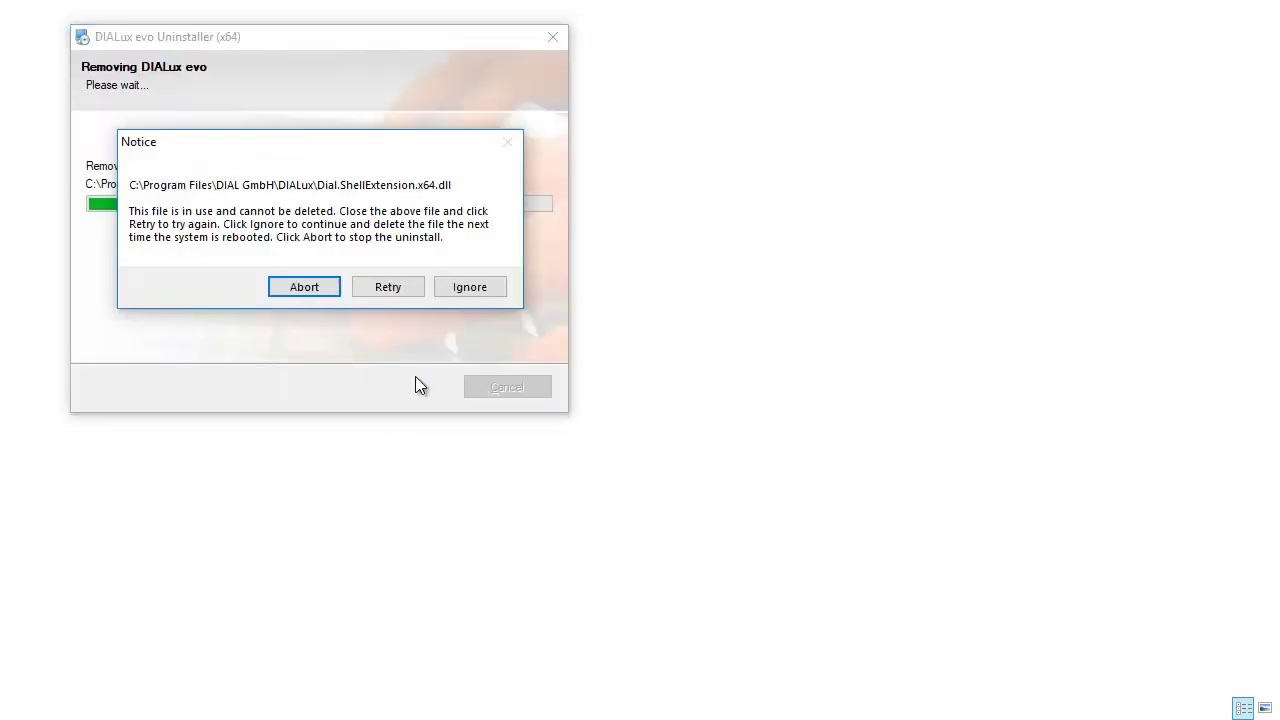
{"action": "left_click", "coordinate": [383, 292]}
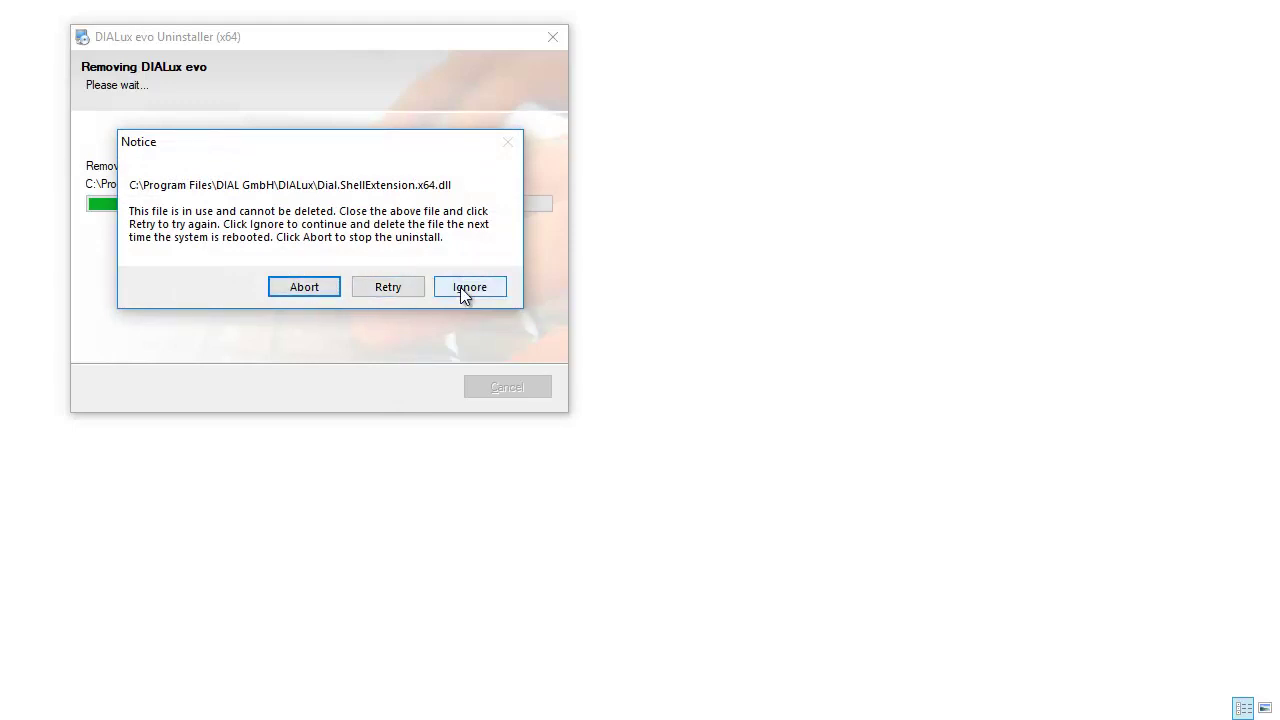
{"action": "left_click", "coordinate": [462, 290]}
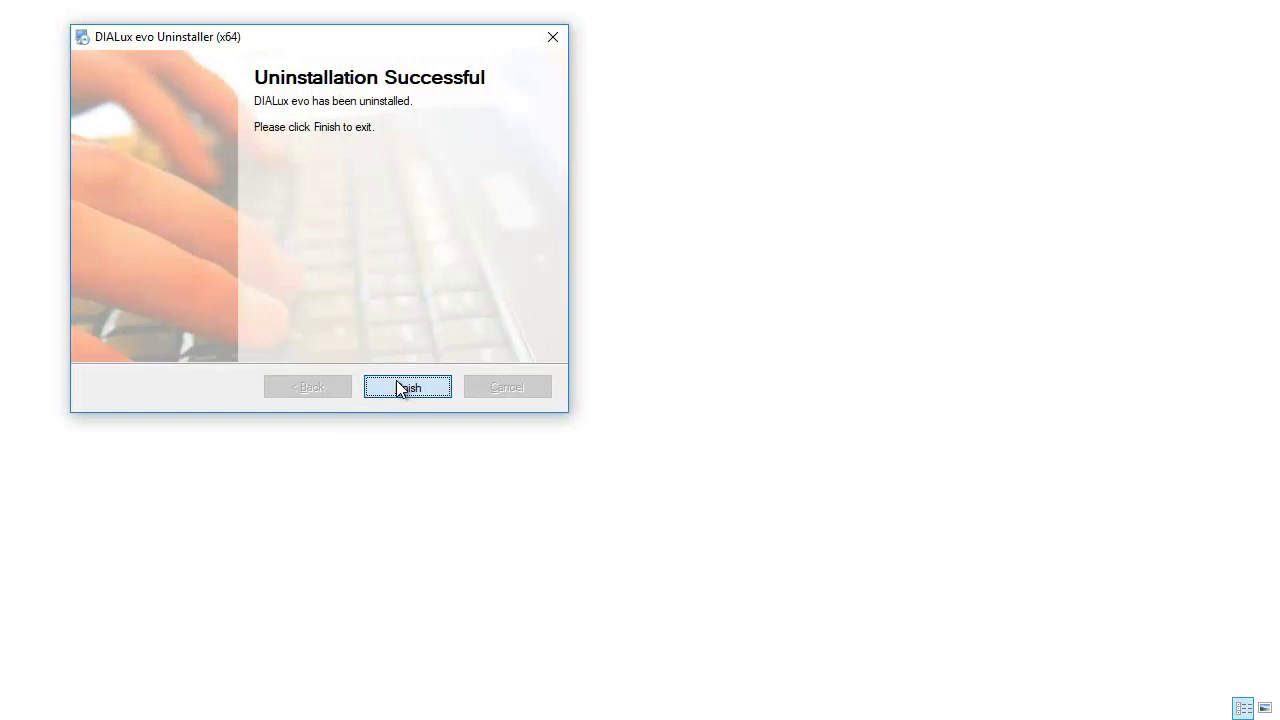
{"action": "left_click", "coordinate": [400, 388]}
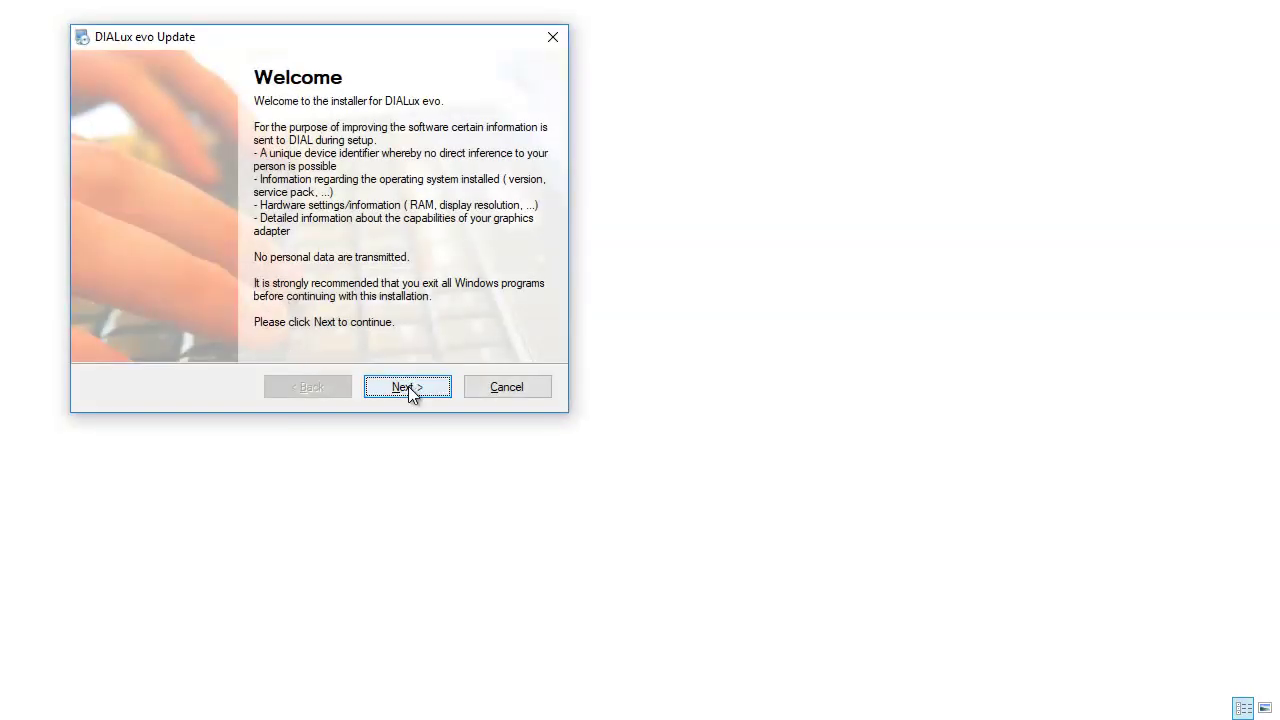
Agree to the licence, keep the 'DIALux evo' shortcut folder, and install the update.
{"action": "left_click", "coordinate": [407, 386]}
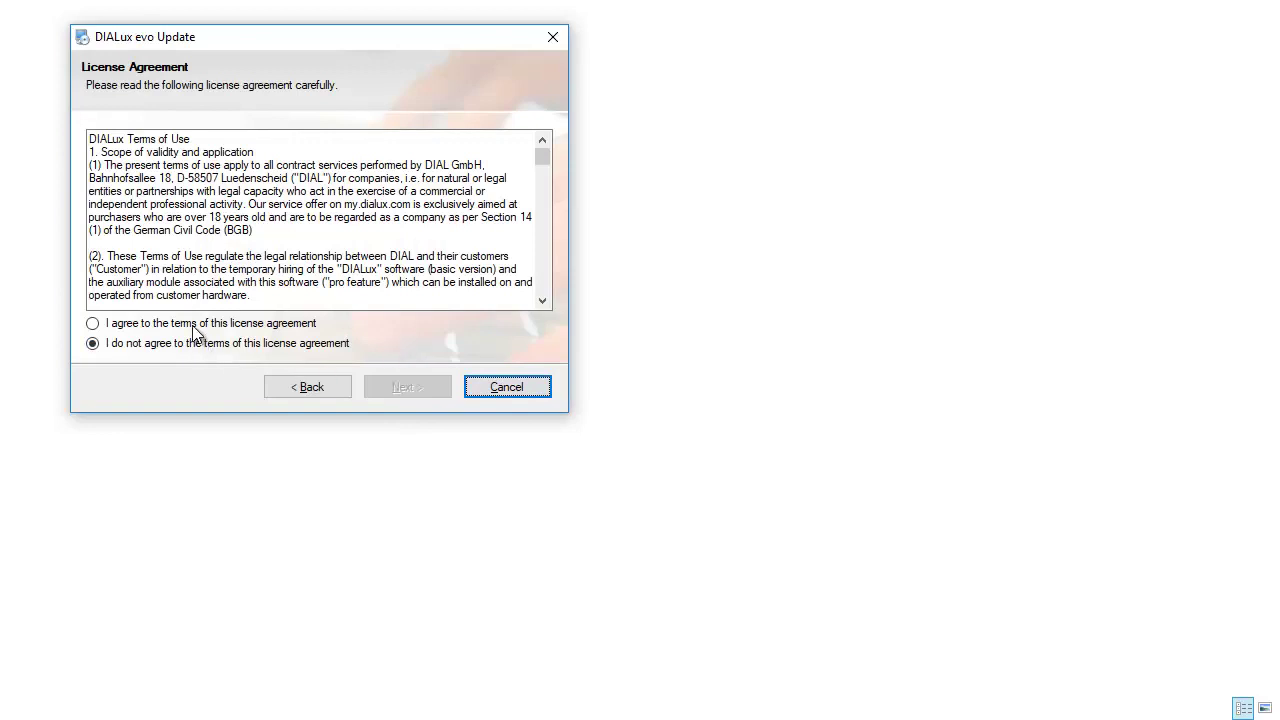
{"action": "left_click", "coordinate": [197, 323]}
{"action": "left_click", "coordinate": [414, 390]}
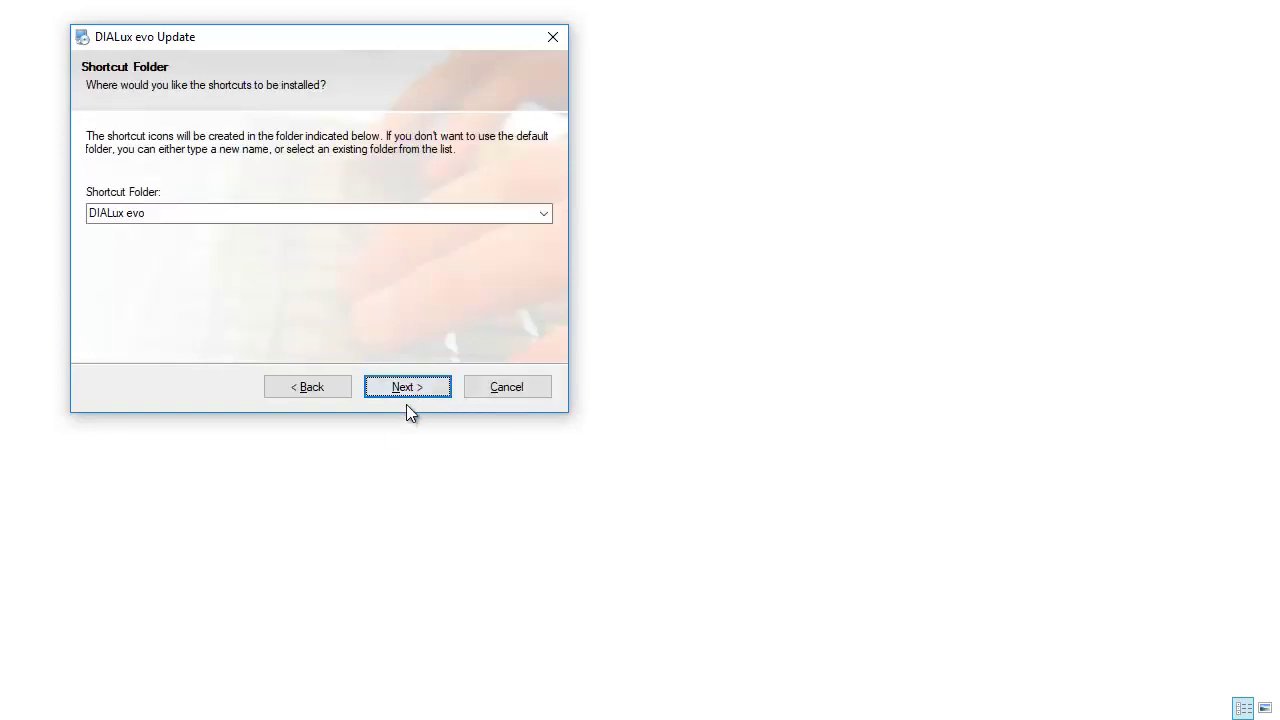
{"action": "left_click", "coordinate": [412, 390]}
{"action": "left_click", "coordinate": [420, 389]}
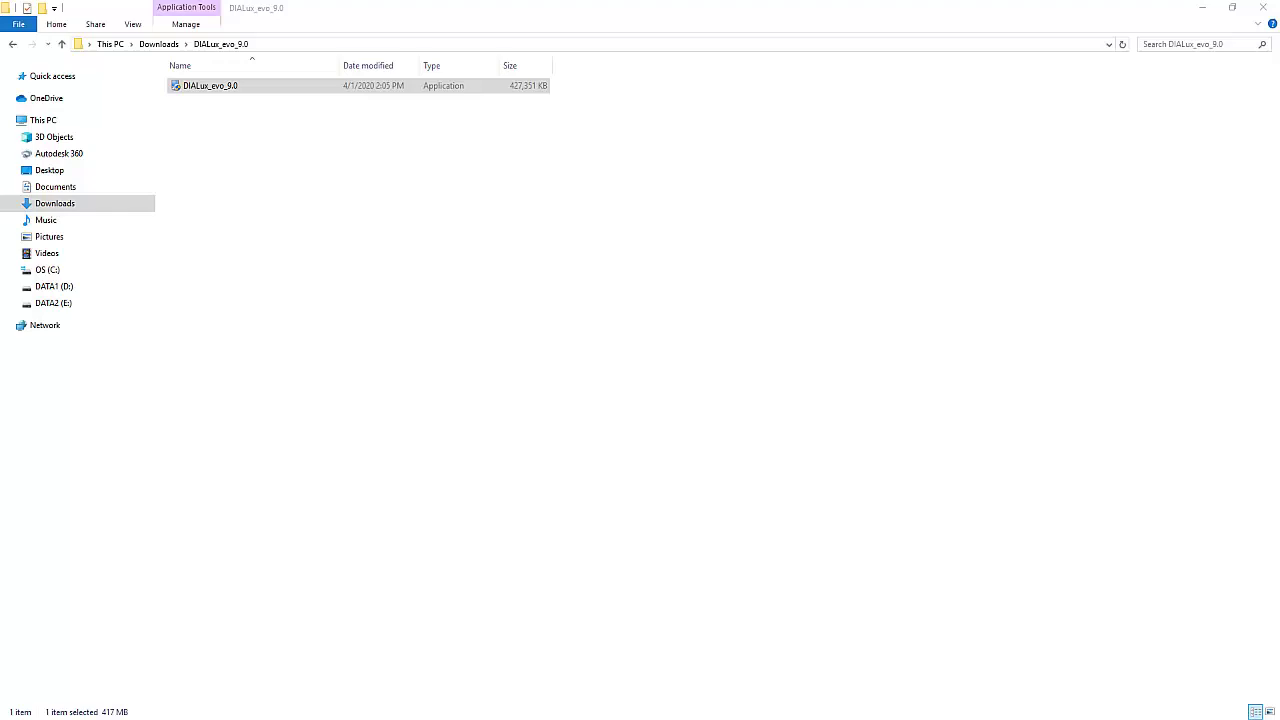
Show the desktop via the taskbar menu and start DIALux evo from its desktop shortcut.
{"action": "right_click", "coordinate": [636, 719]}
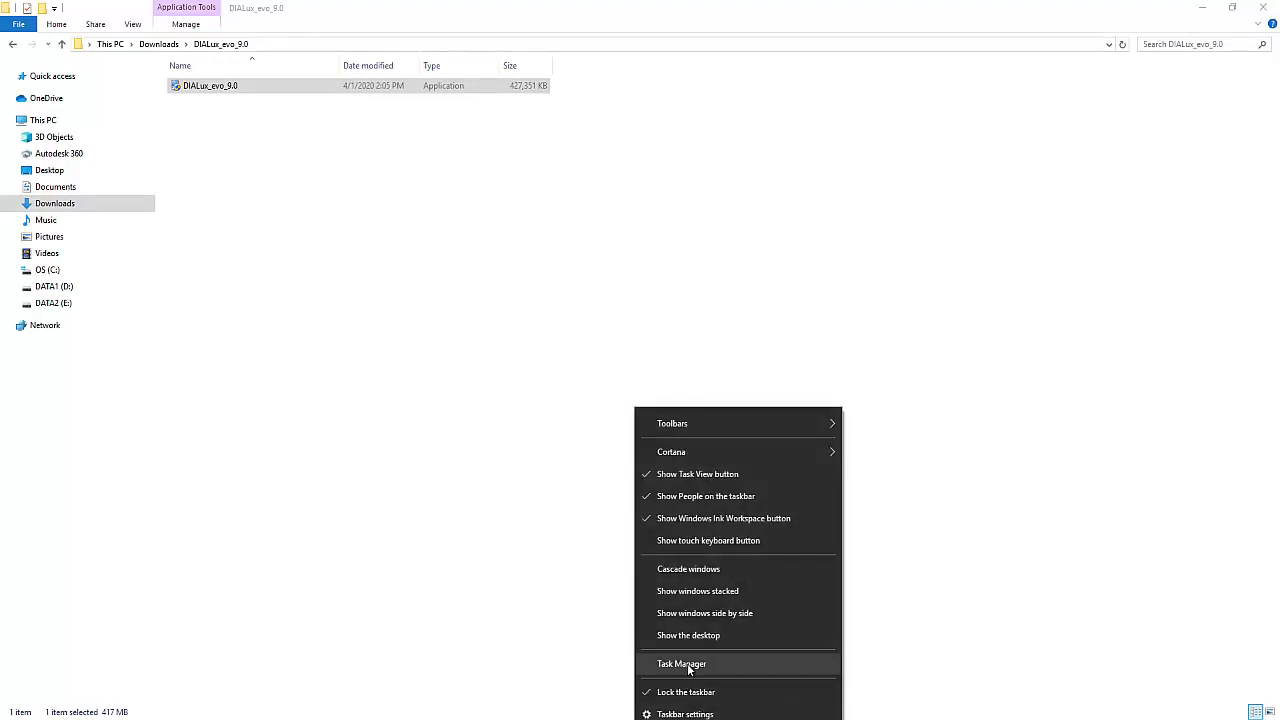
{"action": "left_click", "coordinate": [690, 635]}
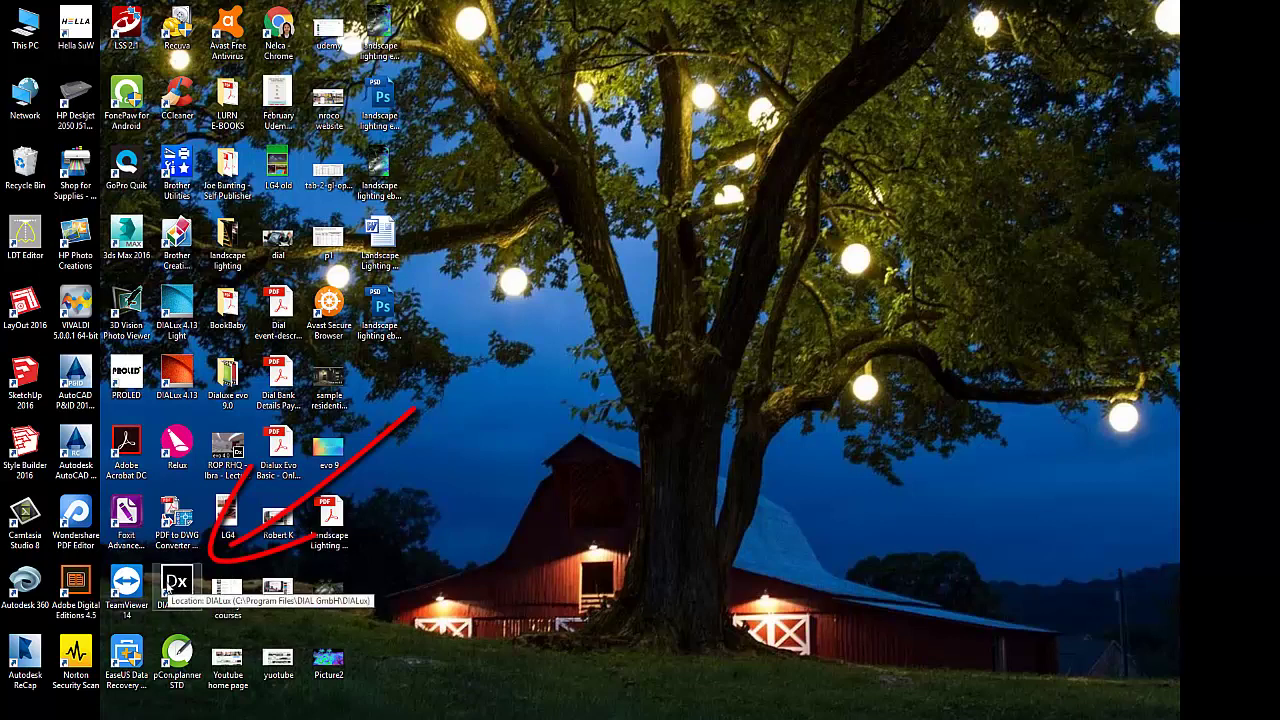
{"action": "double_click", "coordinate": [172, 587]}
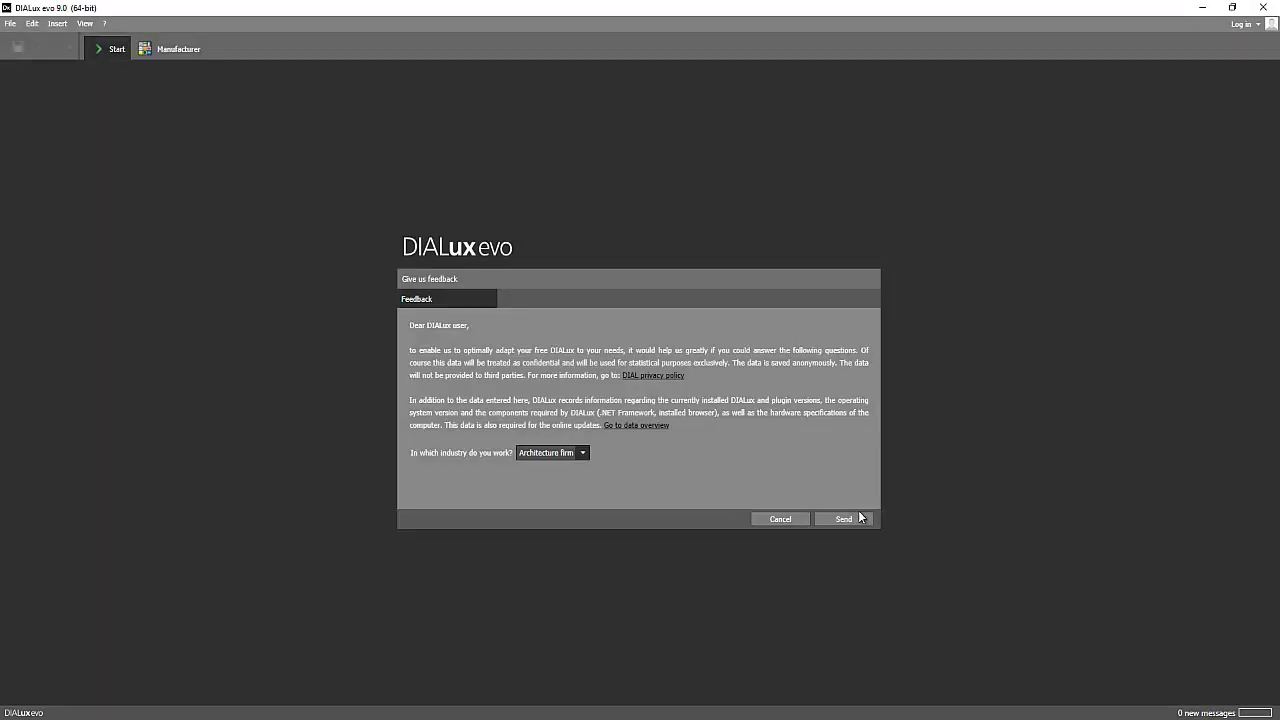
Send the feedback survey with 'Light design firm' as industry, then choose Load project….
{"action": "left_click", "coordinate": [580, 453]}
{"action": "left_click", "coordinate": [600, 530]}
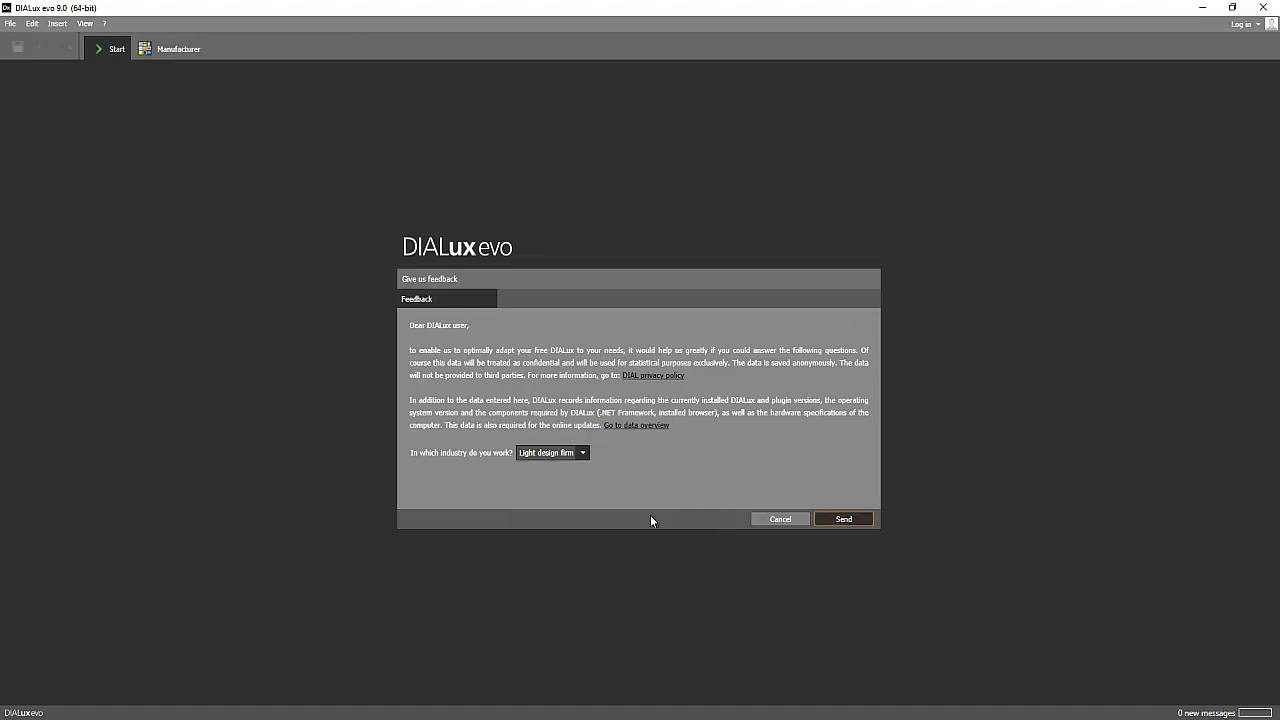
{"action": "key", "text": "Return"}
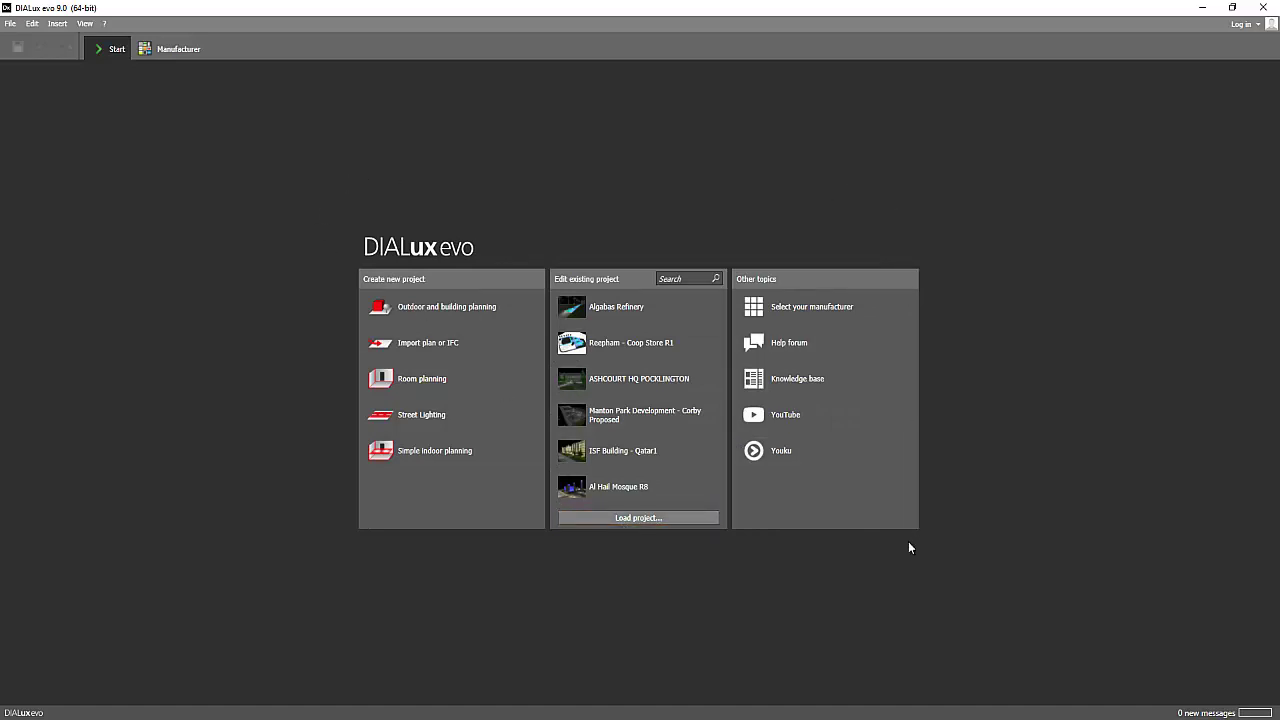
{"action": "left_click", "coordinate": [615, 520]}
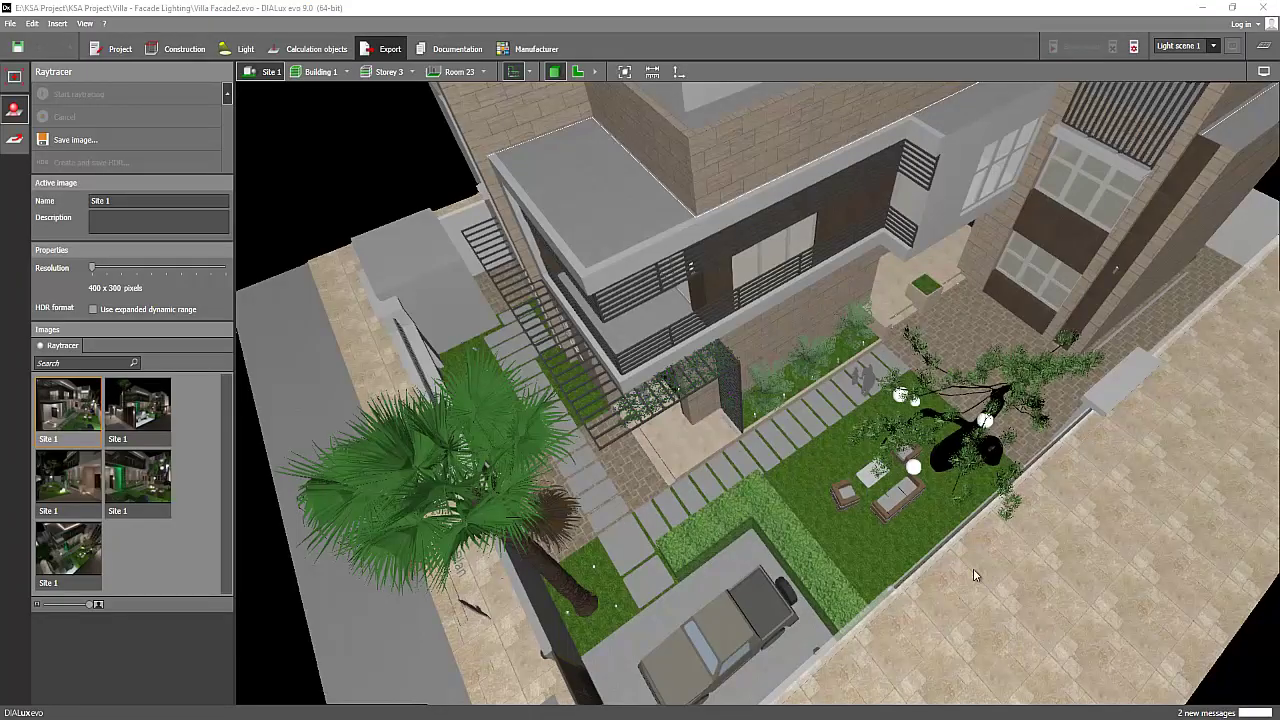
Orbit around the villa model from several angles, then switch to the Project information page.
{"action": "right_click_drag", "start_coordinate": [588, 456], "coordinate": [640, 370]}
{"action": "right_click_drag", "start_coordinate": [1241, 83], "coordinate": [383, 380]}
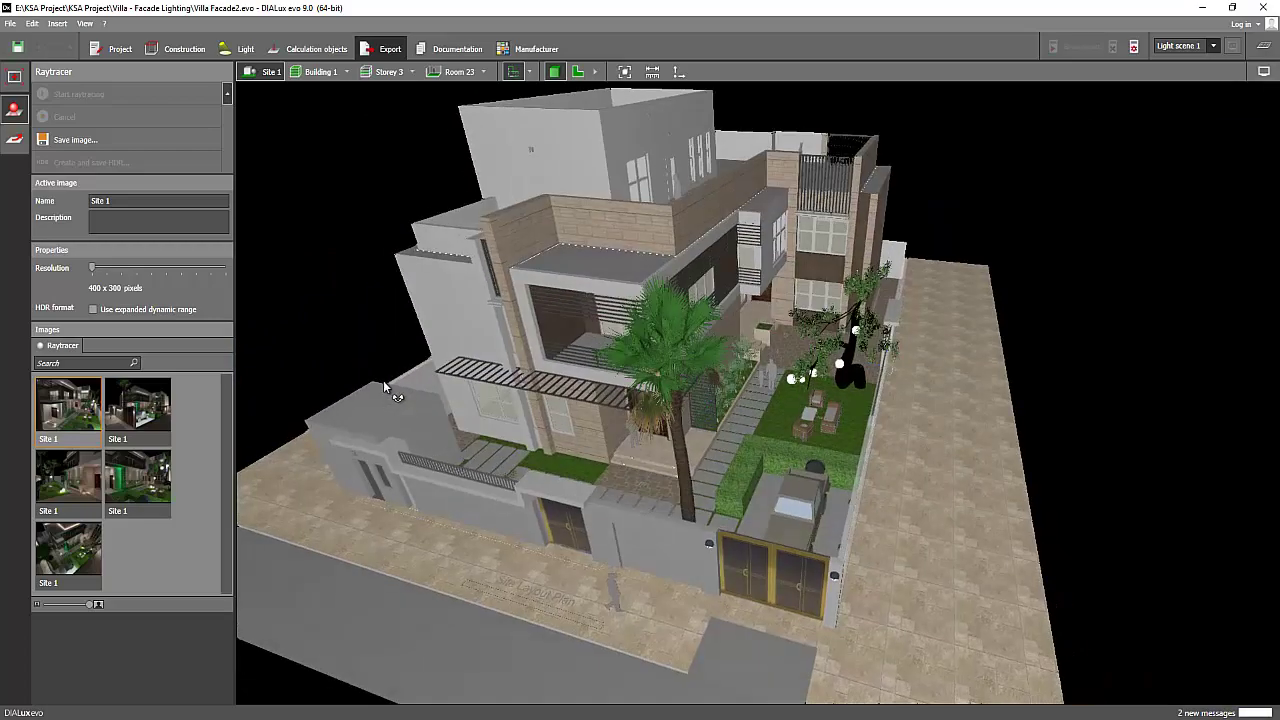
{"action": "right_click_drag", "start_coordinate": [467, 409], "coordinate": [382, 240]}
{"action": "right_click_drag", "start_coordinate": [381, 285], "coordinate": [206, 95]}
{"action": "left_click", "coordinate": [112, 48]}
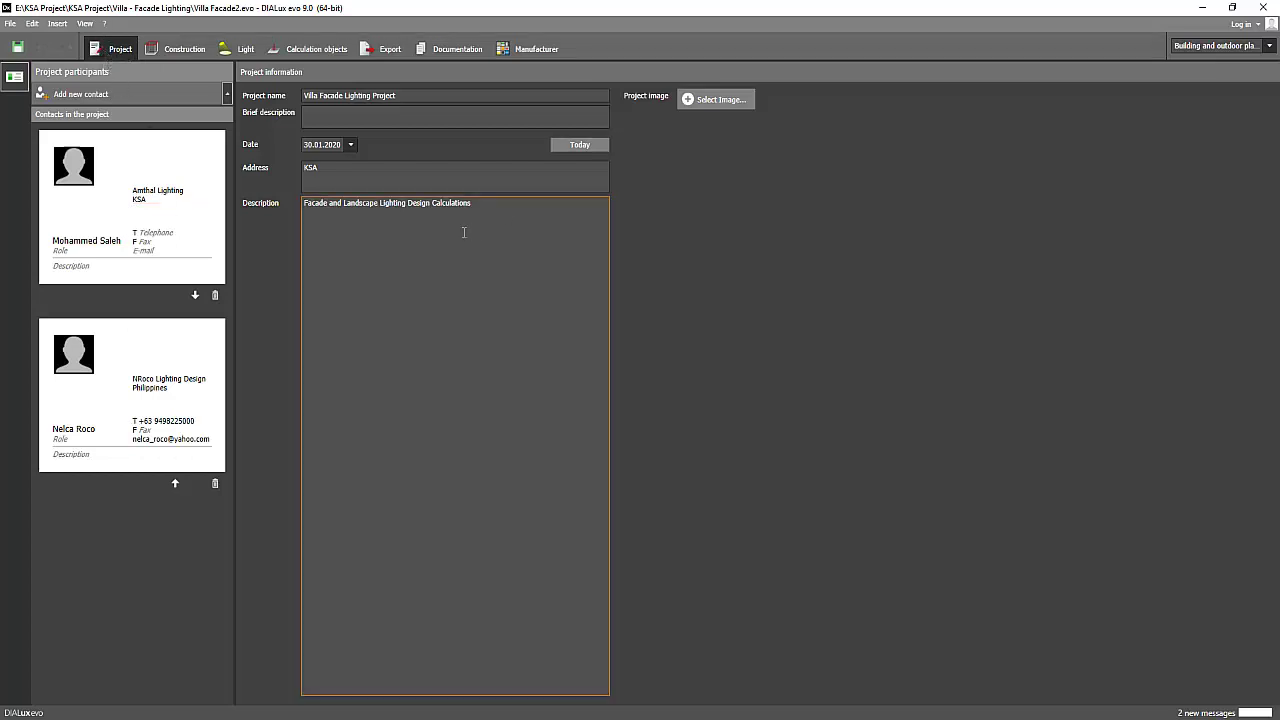
Cancel the Select Image dialog without adding a project image, then switch to Construction mode.
{"action": "left_click", "coordinate": [466, 272]}
{"action": "left_click", "coordinate": [429, 313]}
{"action": "left_click", "coordinate": [716, 100]}
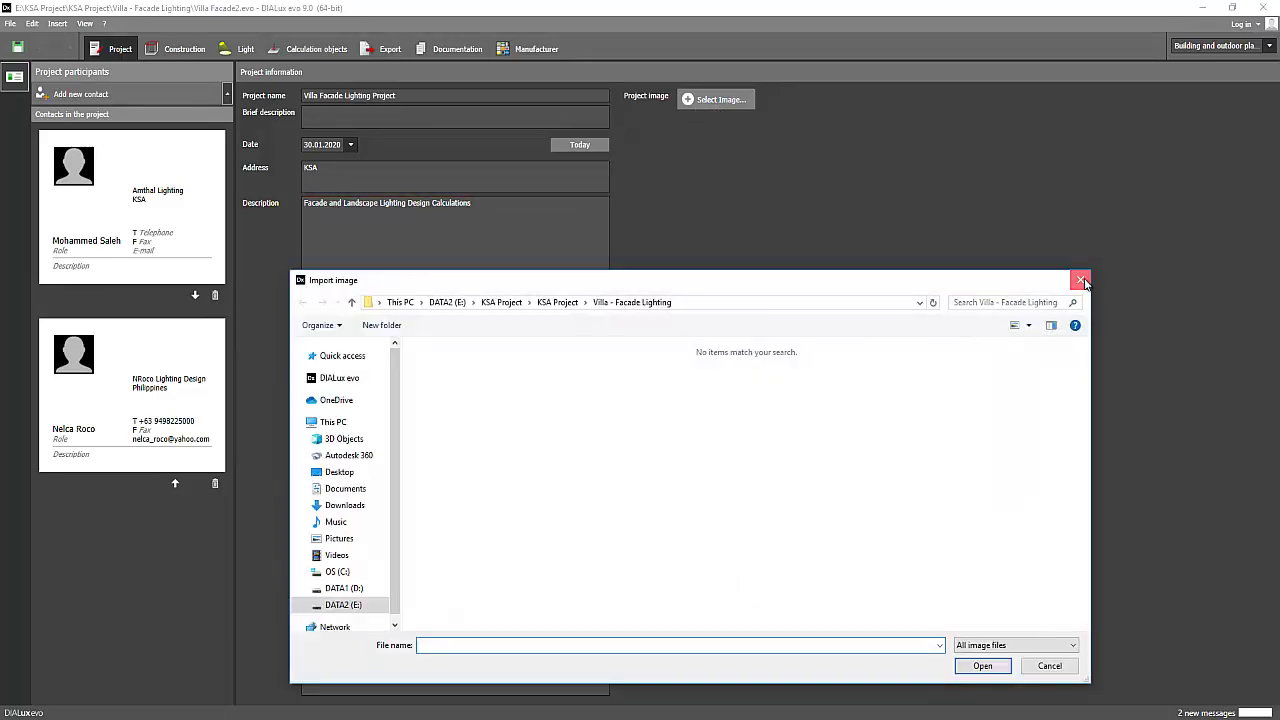
{"action": "left_click", "coordinate": [1079, 281]}
{"action": "left_click", "coordinate": [181, 55]}
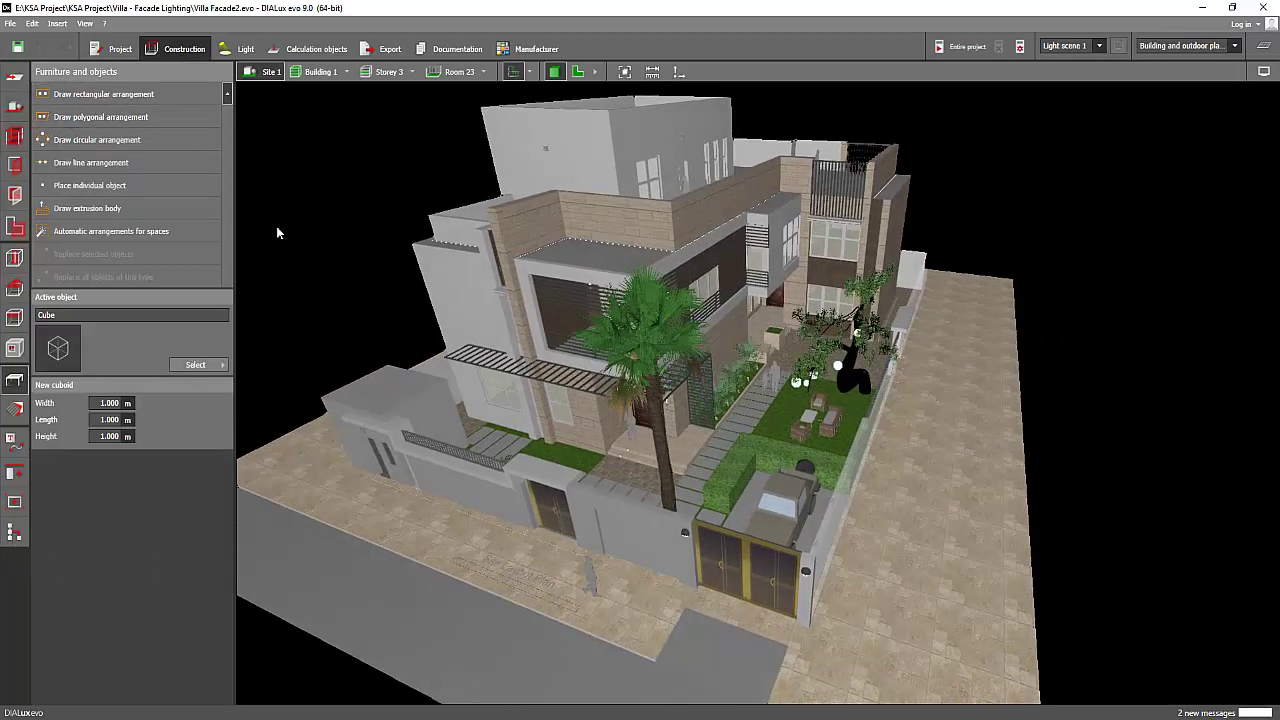
Step through the Light, Calculation objects and Export modes, then list the saved views Site 1 (130)–(139).
{"action": "left_click", "coordinate": [240, 48]}
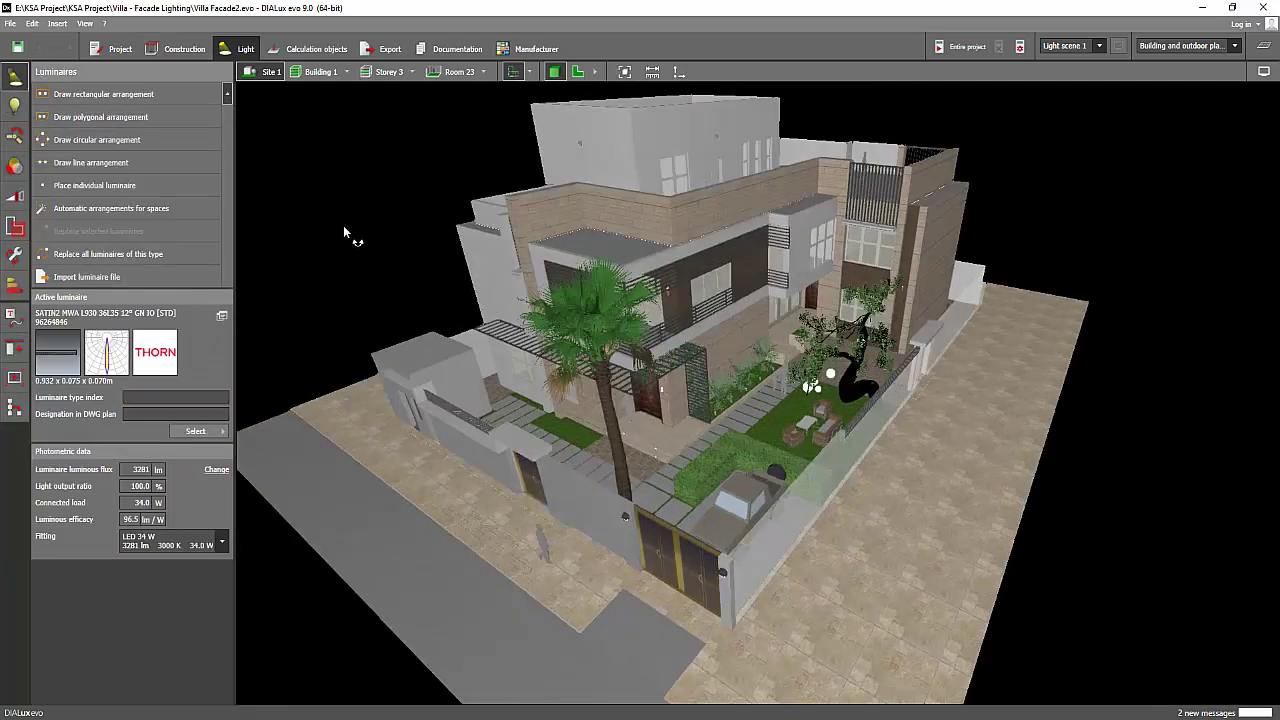
{"action": "left_click", "coordinate": [316, 48]}
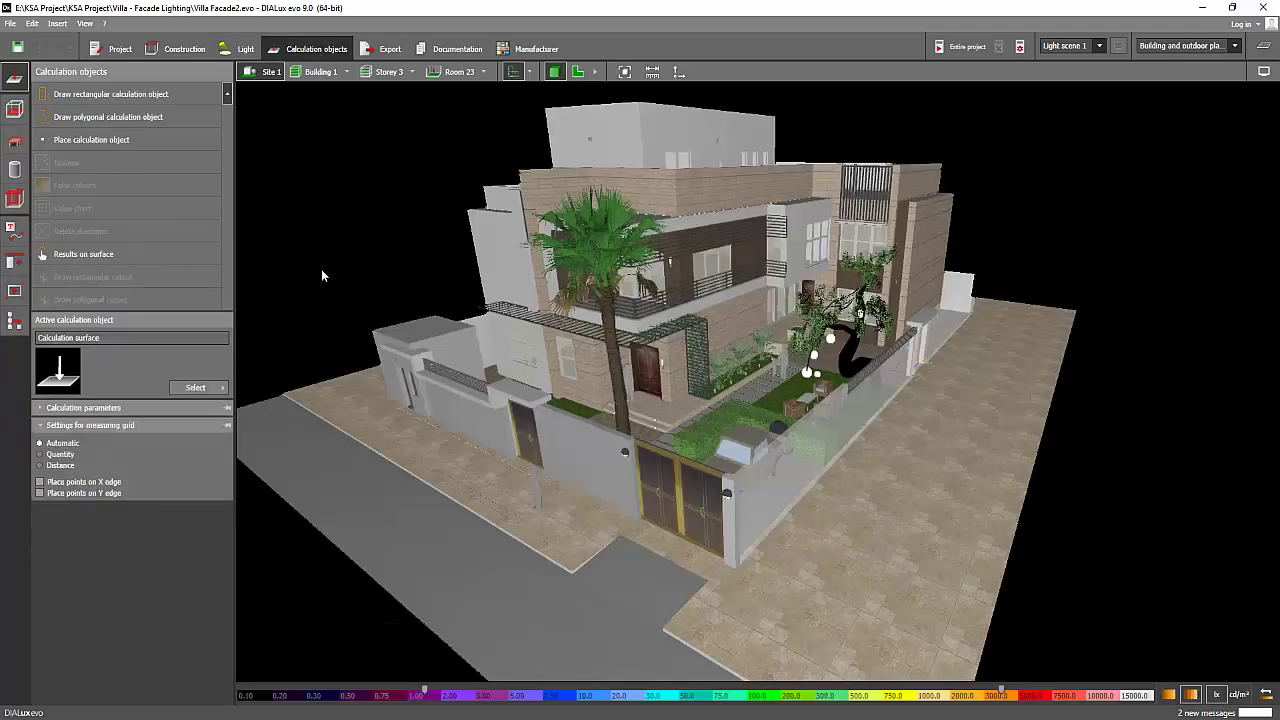
{"action": "left_click_drag", "start_coordinate": [321, 275], "coordinate": [33, 97]}
{"action": "left_click", "coordinate": [390, 48]}
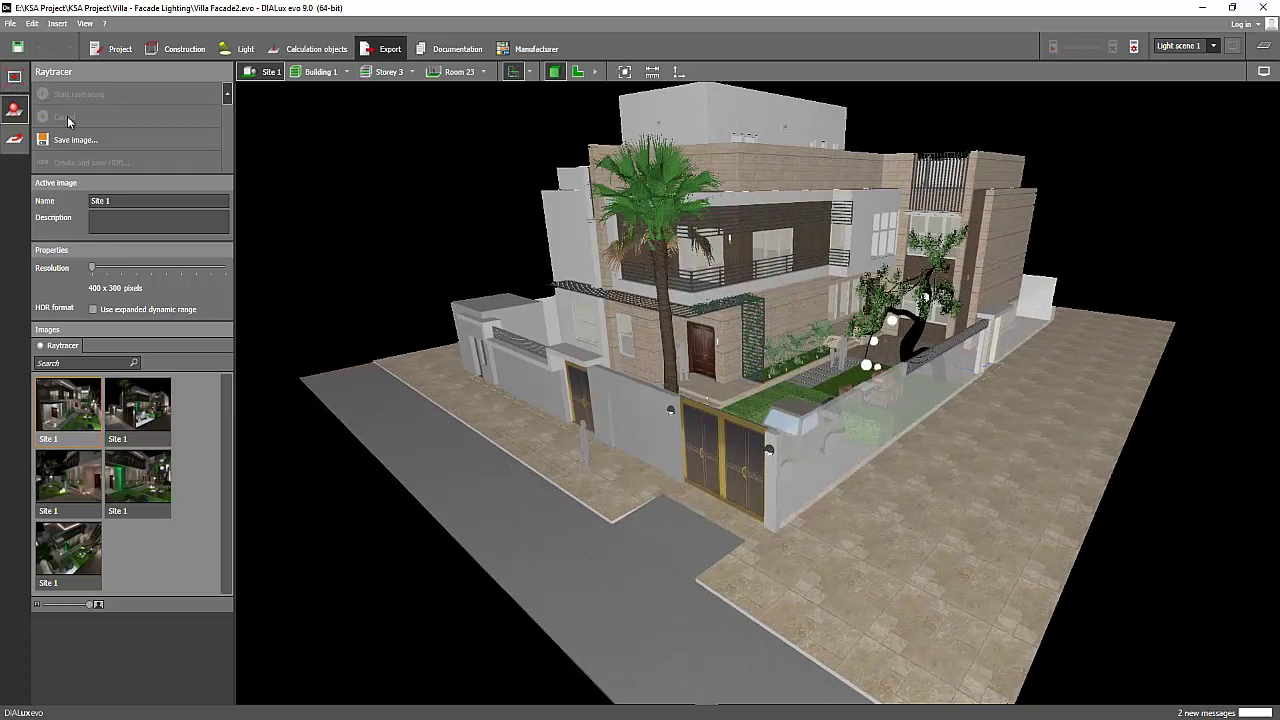
{"action": "left_click", "coordinate": [14, 76]}
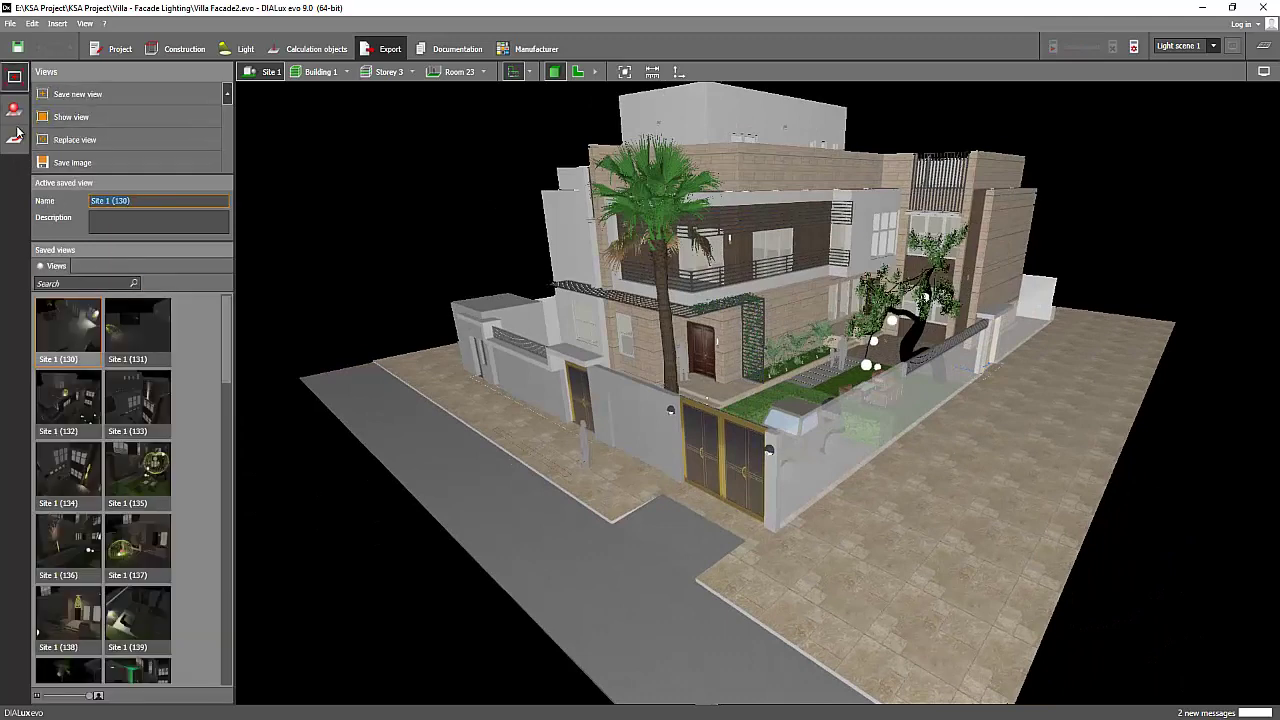
{"action": "mouse_move", "coordinate": [344, 255]}
{"action": "left_mouse_down"}
{"action": "mouse_move", "coordinate": [363, 249]}
{"action": "mouse_move", "coordinate": [342, 233]}
{"action": "left_mouse_up"}
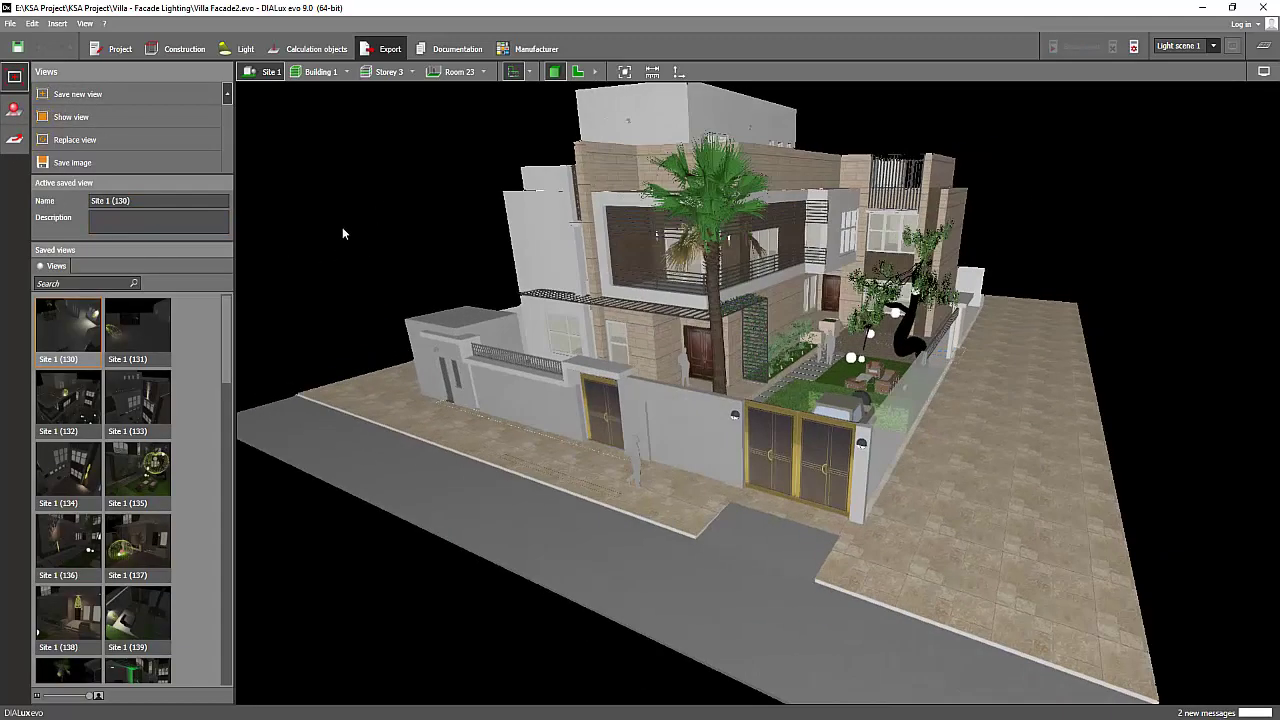
Load the full Villa Facade Lighting Project documentation, cancelling page generation partway through.
{"action": "left_click", "coordinate": [450, 49]}
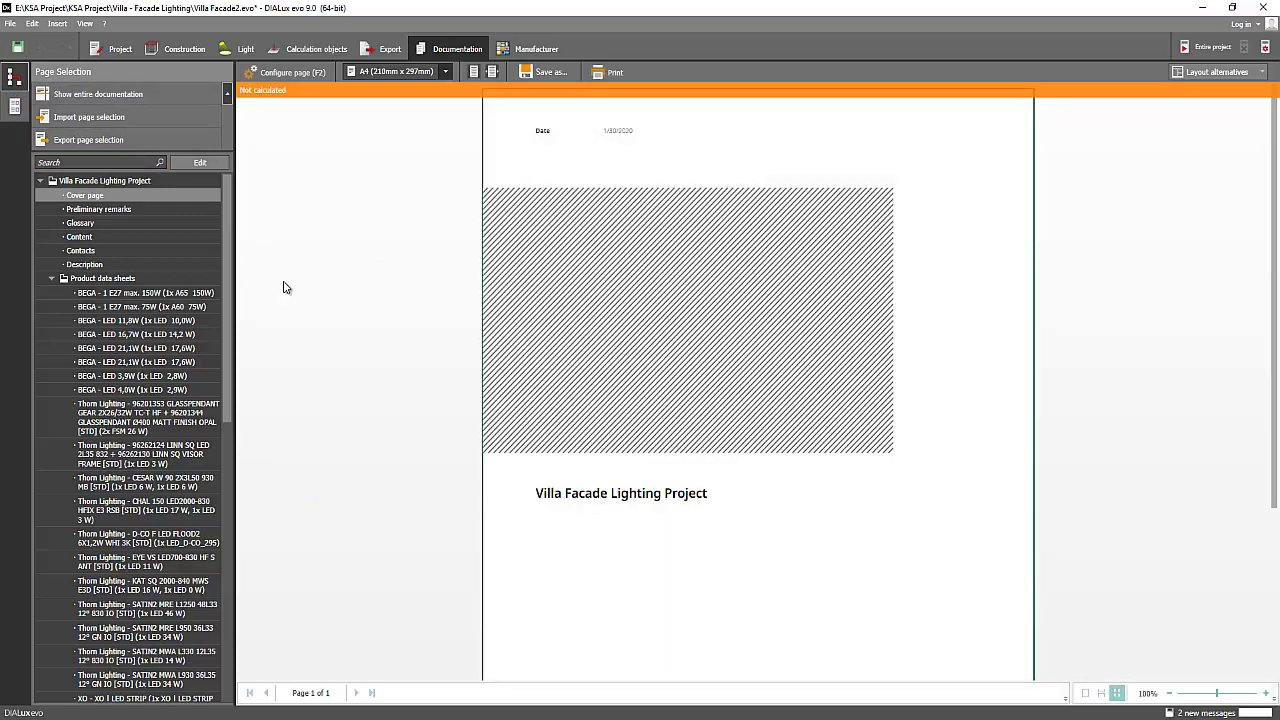
{"action": "left_click", "coordinate": [90, 93]}
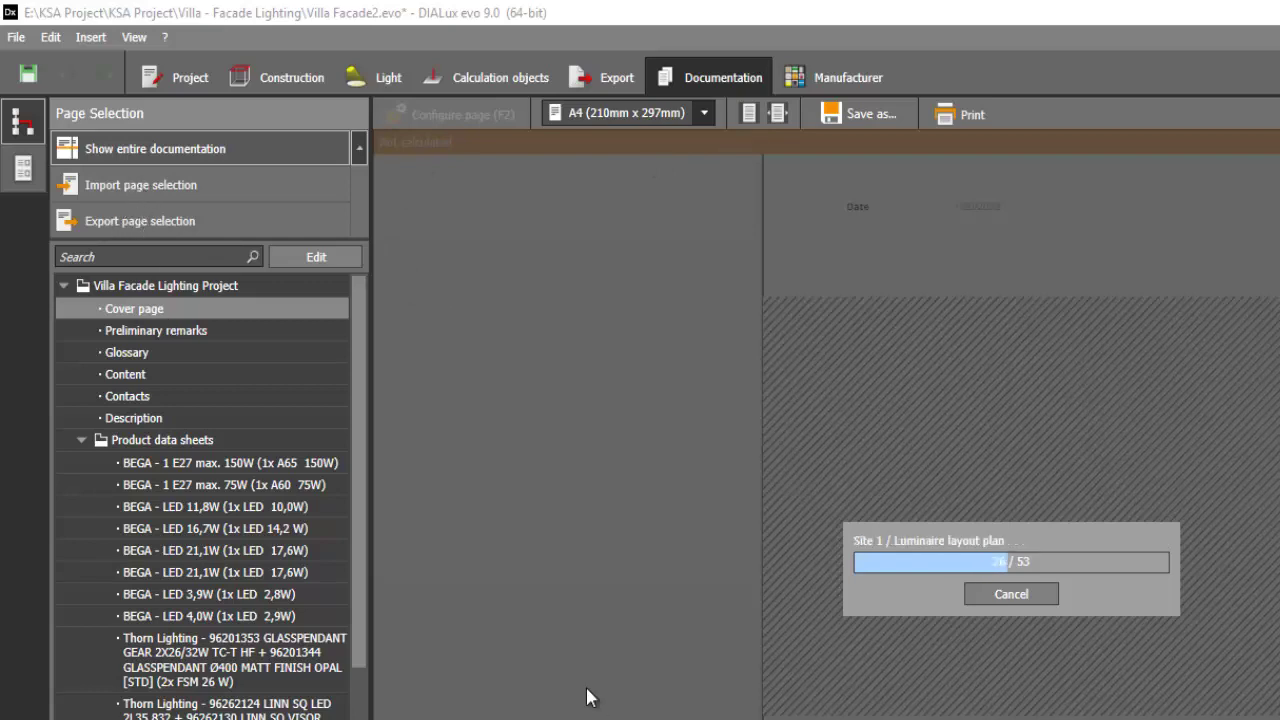
{"action": "left_click", "coordinate": [1040, 594]}
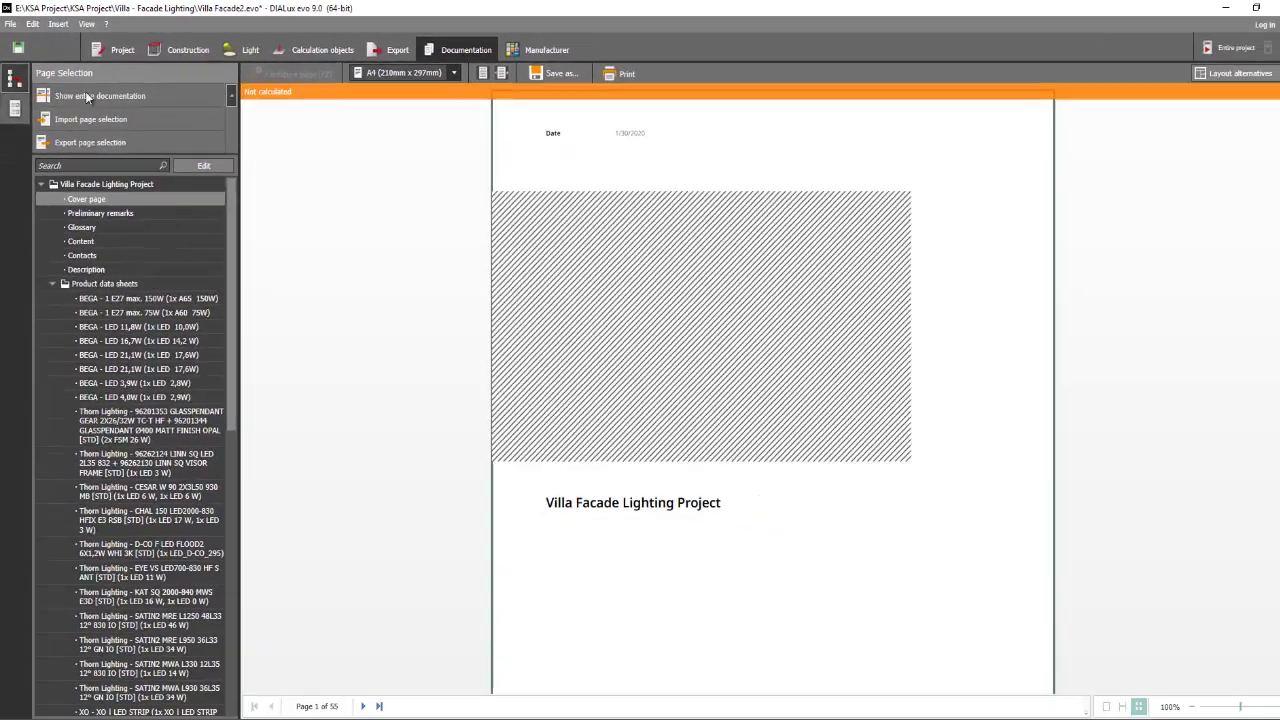
{"action": "left_click", "coordinate": [715, 94]}
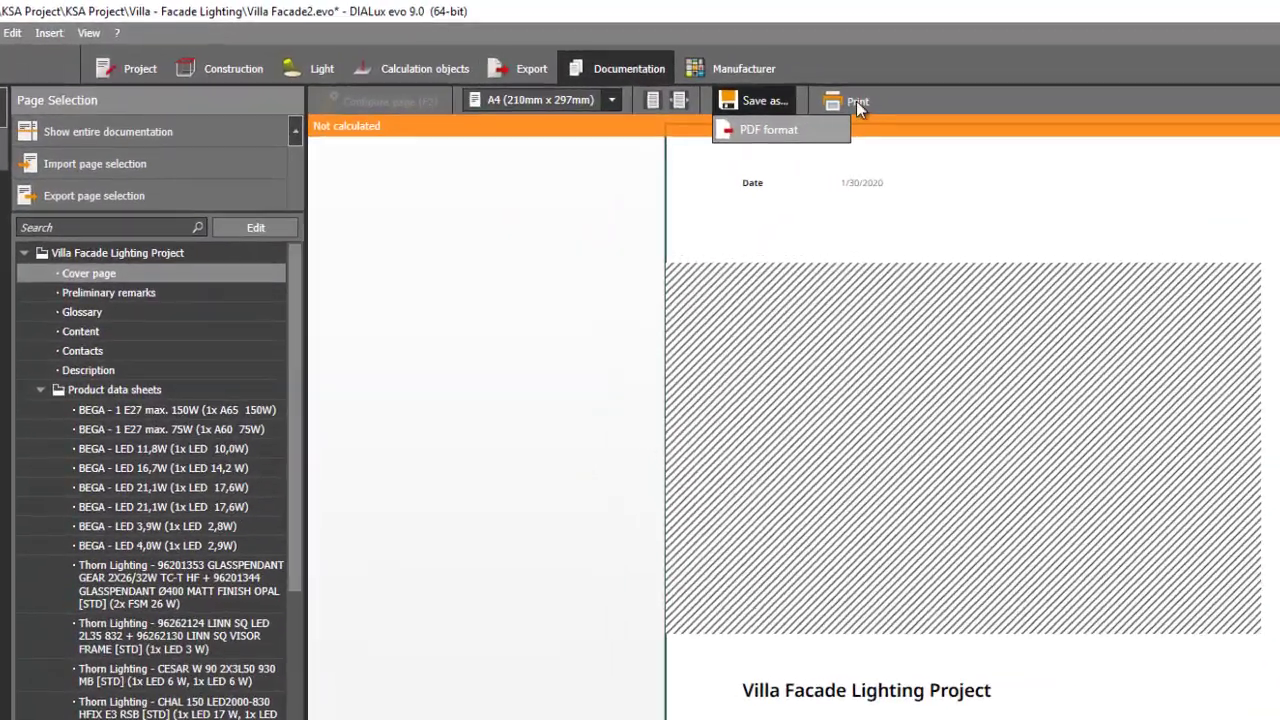
{"action": "left_click", "coordinate": [856, 101]}
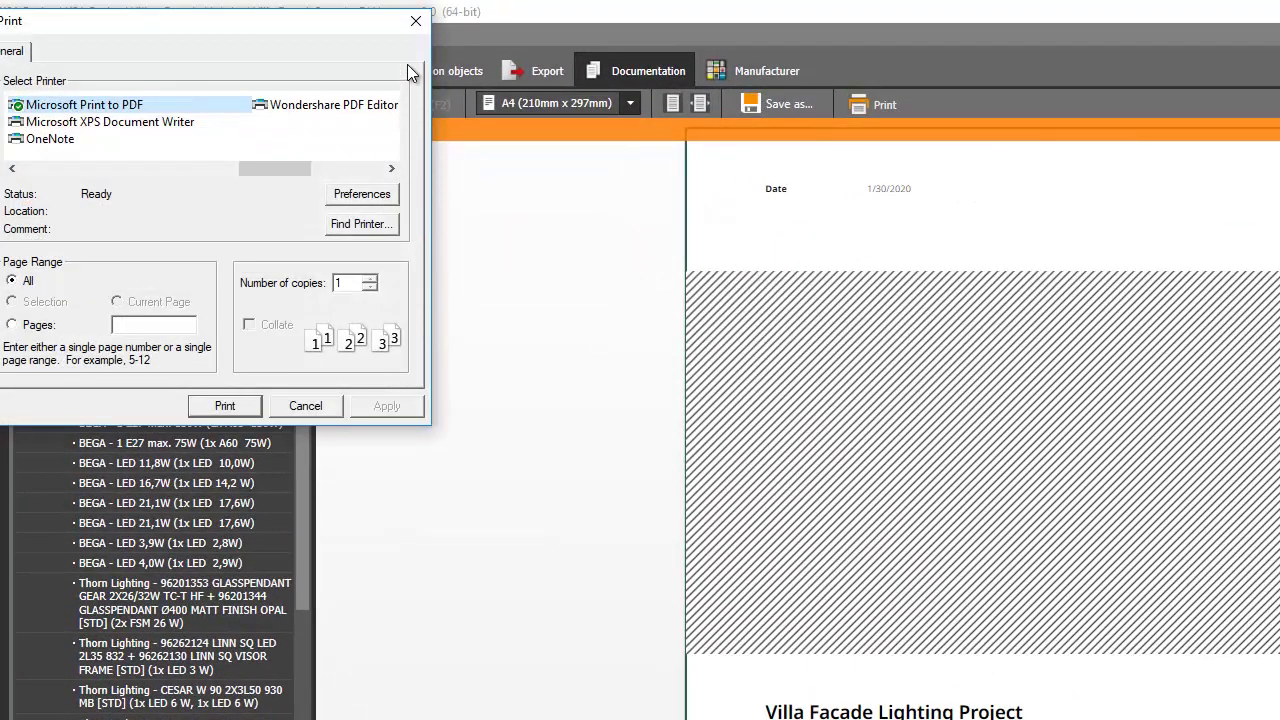
{"action": "left_click", "coordinate": [416, 21]}
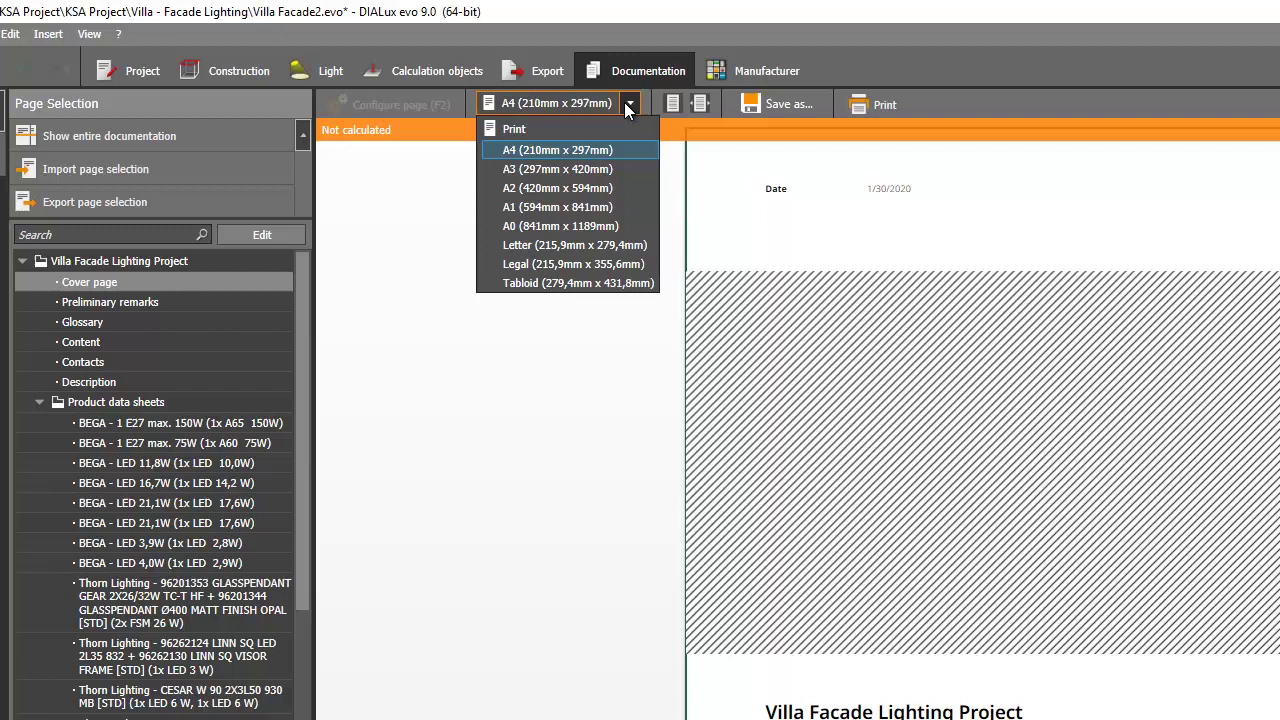
{"action": "left_click", "coordinate": [381, 217]}
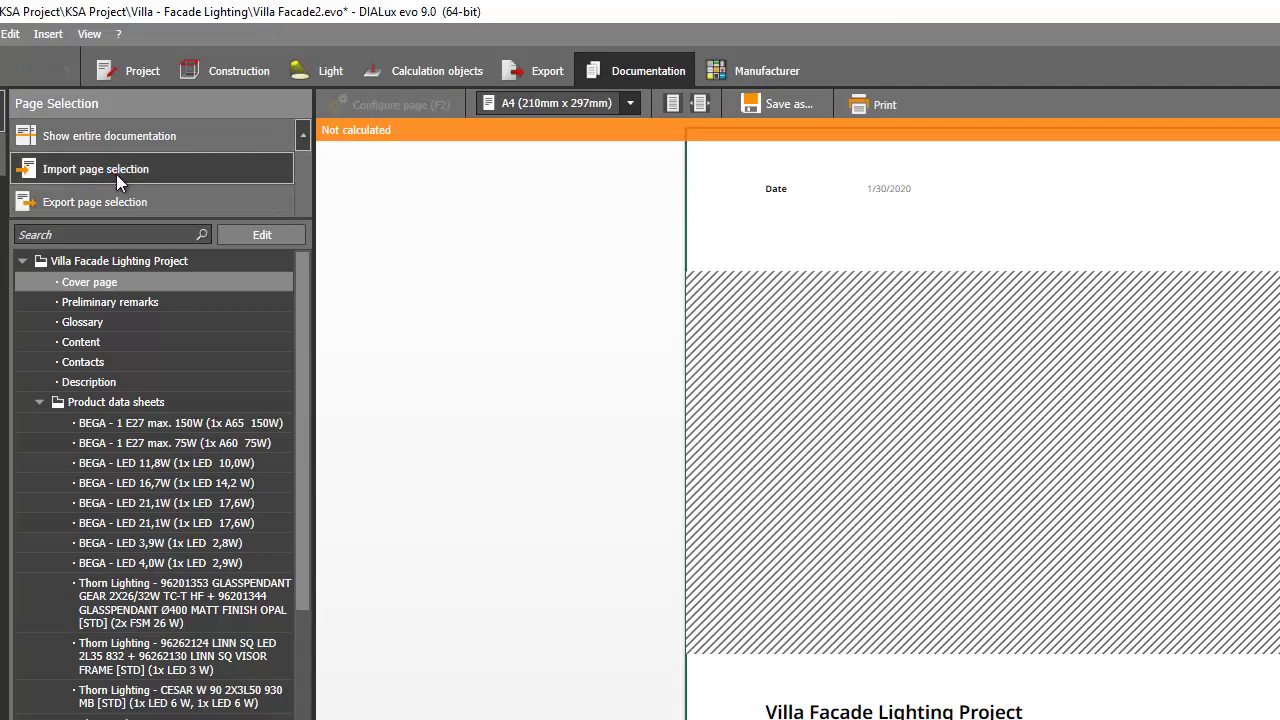
{"action": "left_click", "coordinate": [80, 170]}
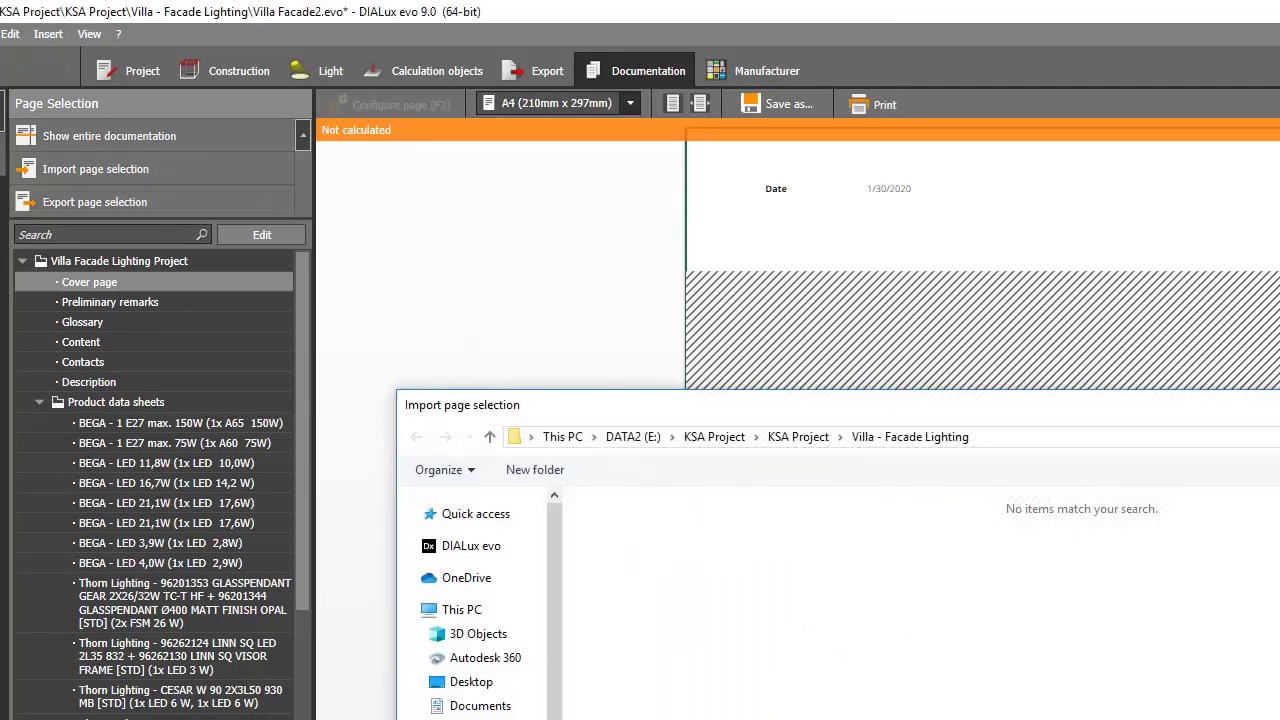
{"action": "key", "text": "Escape"}
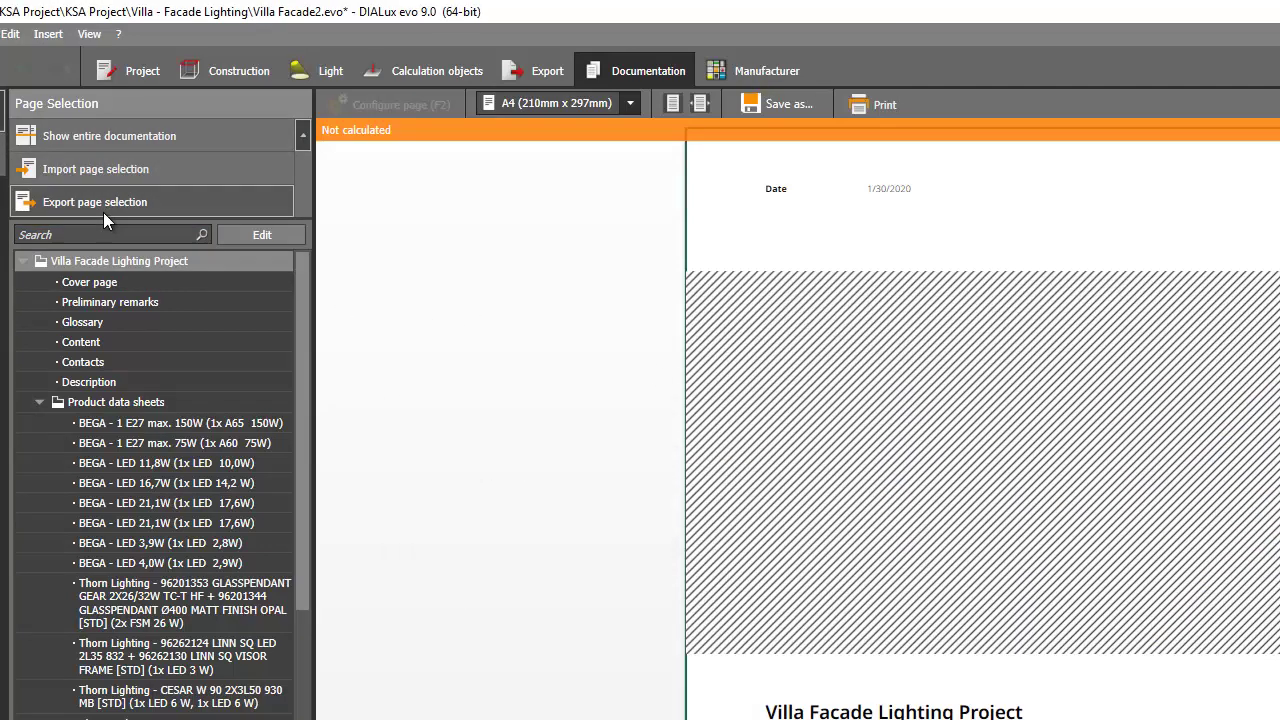
Browse the page tree to Storey 2 > Room 20 and generate its pages to preview the luminaire list.
{"action": "left_click", "coordinate": [160, 503]}
{"action": "scroll", "coordinate": [160, 503], "scroll_direction": "down", "scroll_amount": 5}
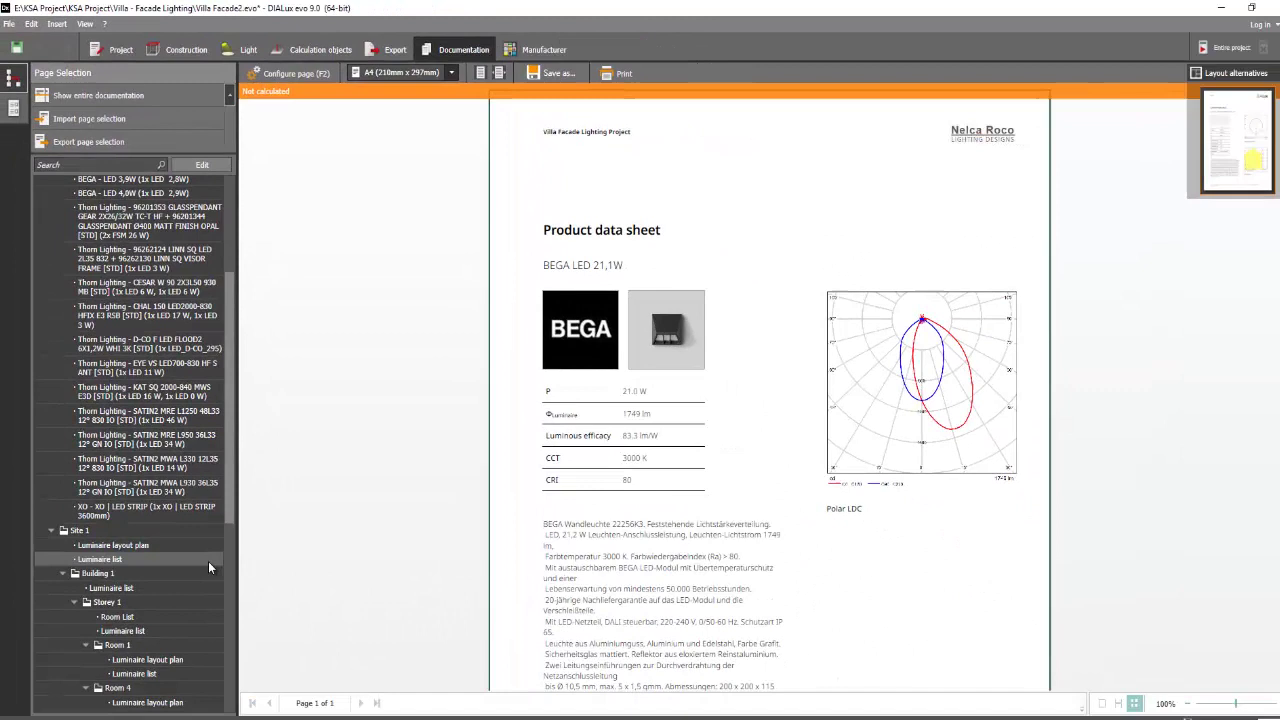
{"action": "left_click", "coordinate": [96, 579]}
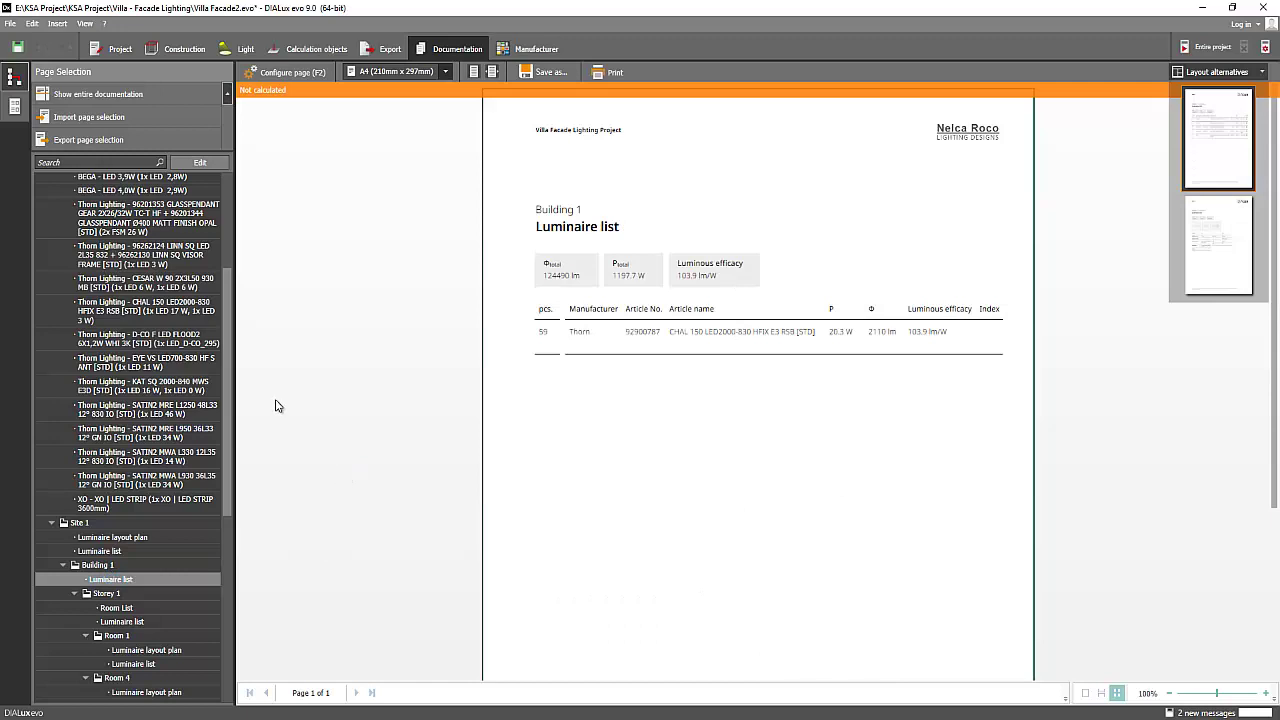
{"action": "scroll", "coordinate": [155, 496], "scroll_direction": "down", "scroll_amount": 10}
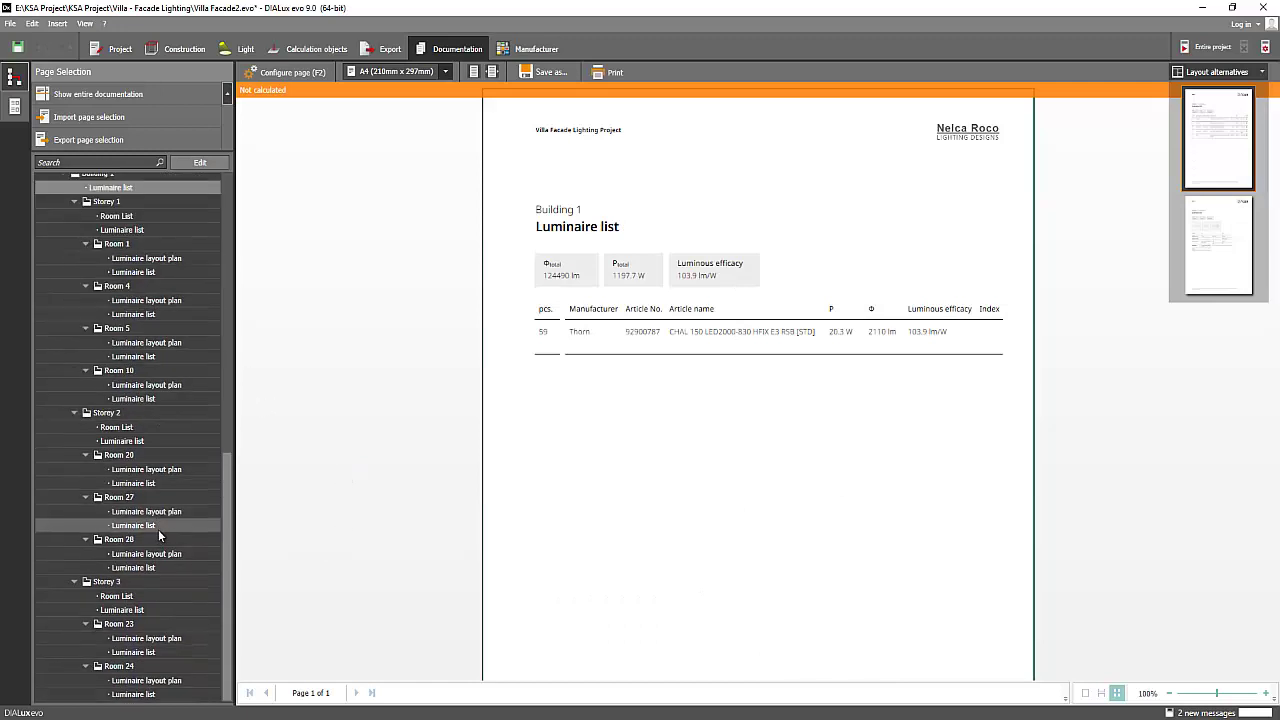
{"action": "left_click", "coordinate": [134, 457]}
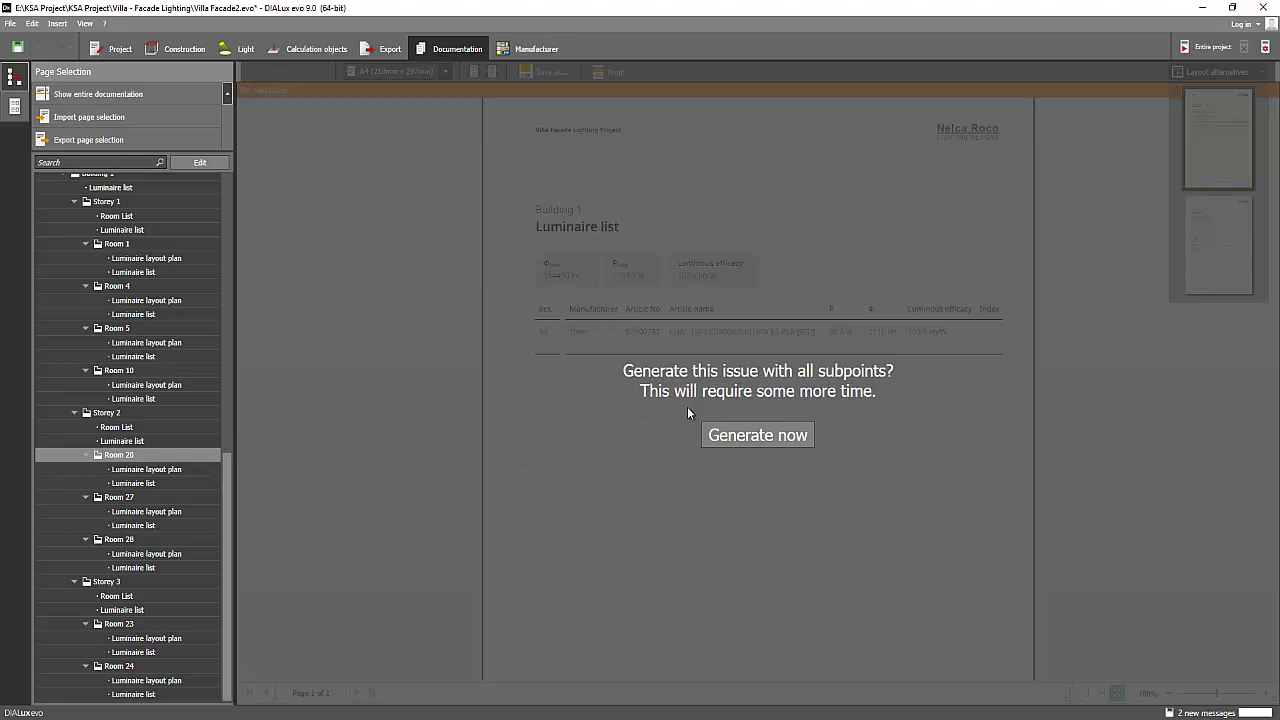
{"action": "left_click", "coordinate": [718, 435]}
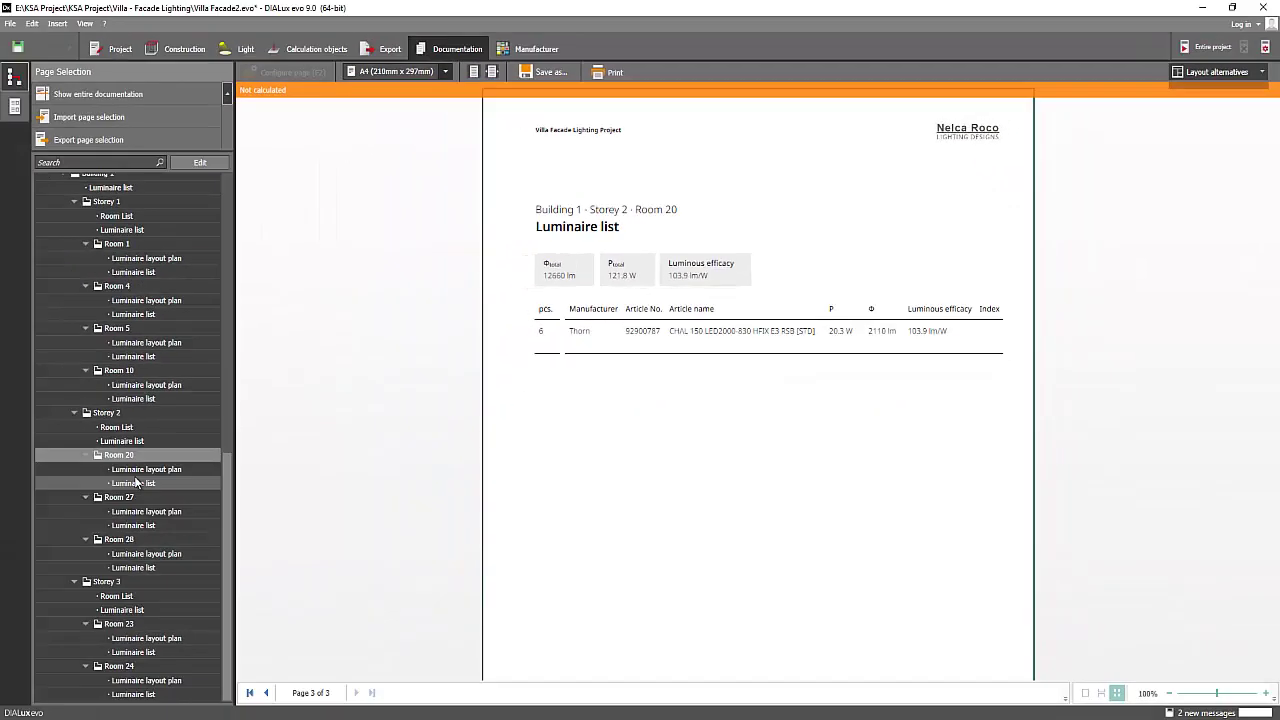
Show the Room 20 Luminaire layout plan and scroll both pages to check the six Thorn CHAL 150 positions.
{"action": "left_click", "coordinate": [143, 469]}
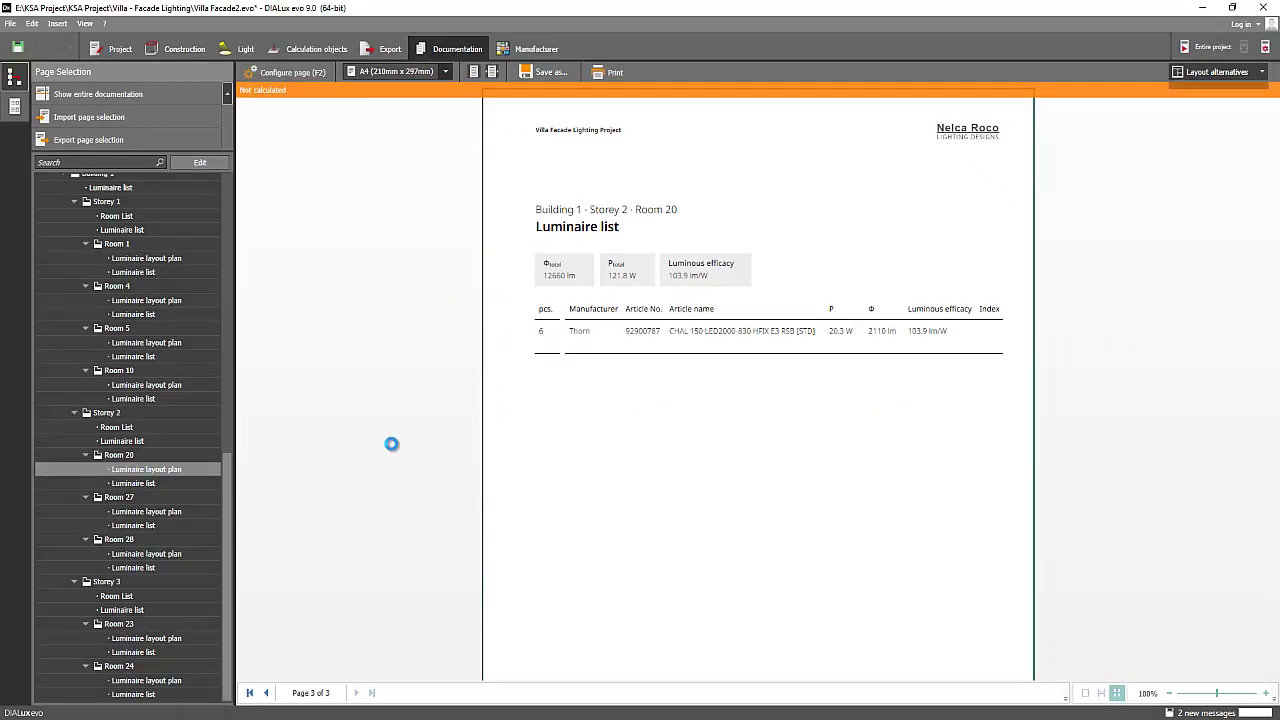
{"action": "scroll", "coordinate": [672, 467], "scroll_direction": "down", "scroll_amount": 3}
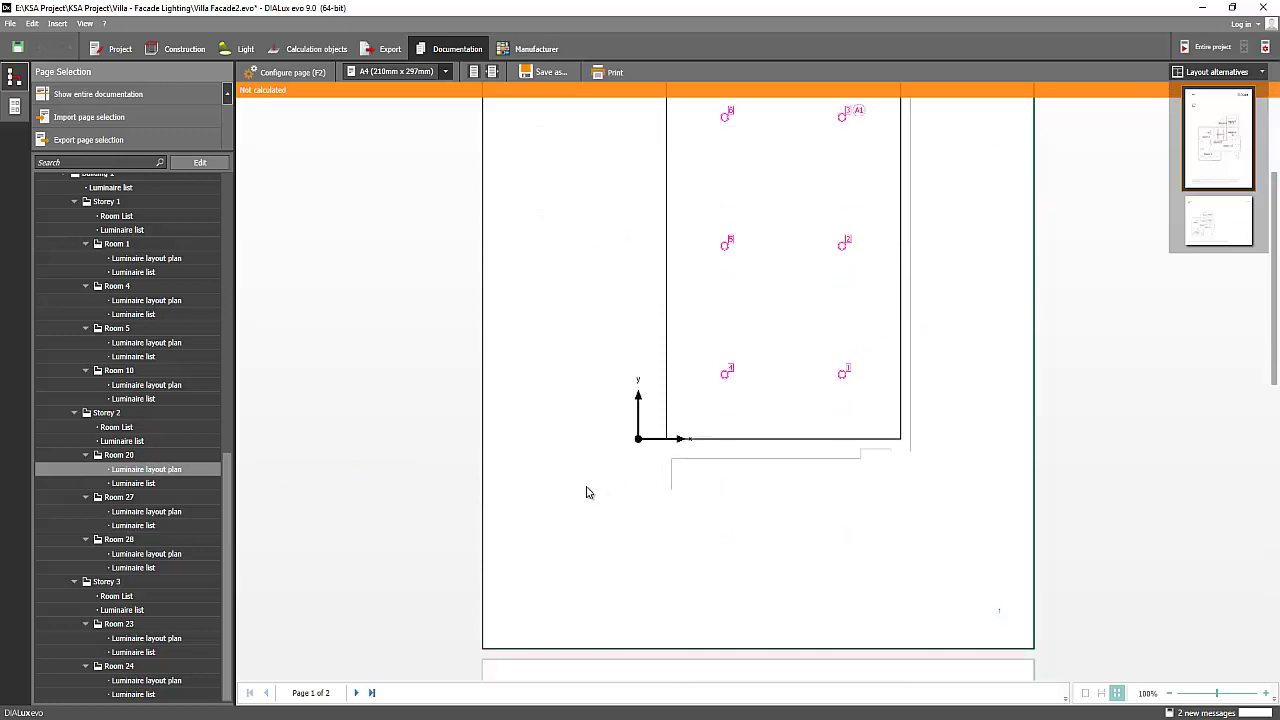
{"action": "scroll", "coordinate": [585, 481], "scroll_direction": "down", "scroll_amount": 9}
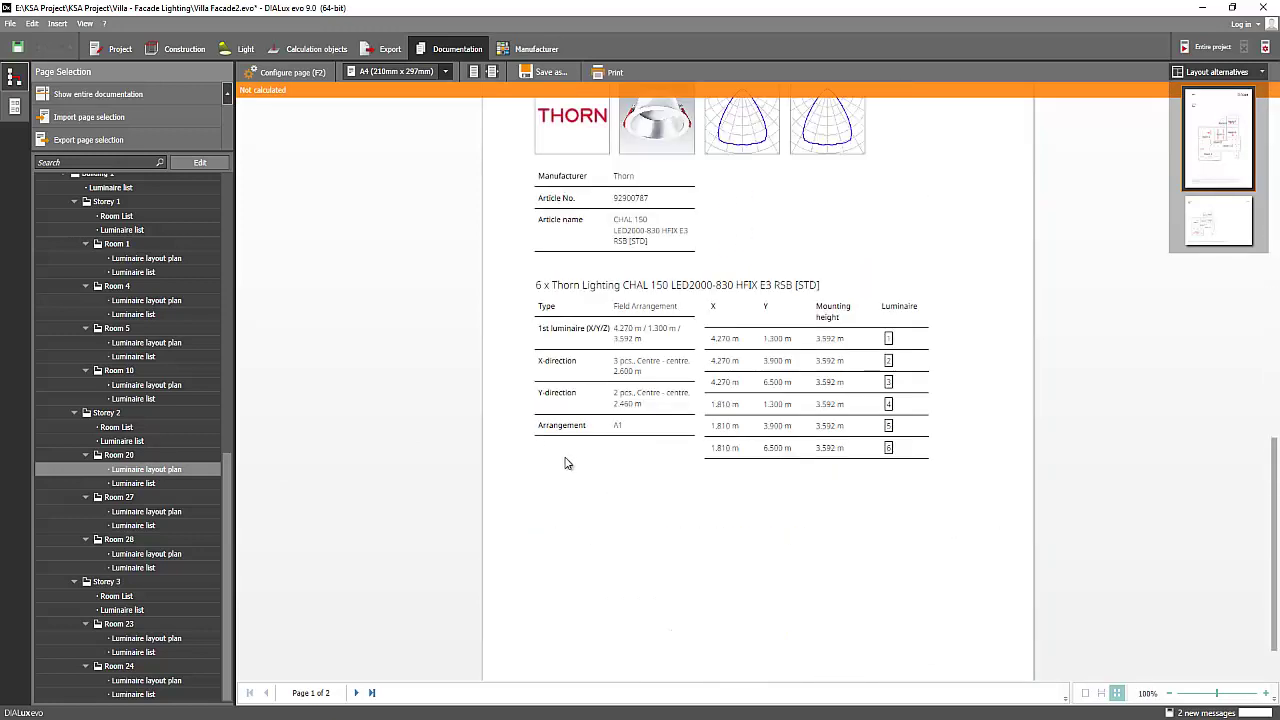
{"action": "scroll", "coordinate": [309, 459], "scroll_direction": "up", "scroll_amount": 12}
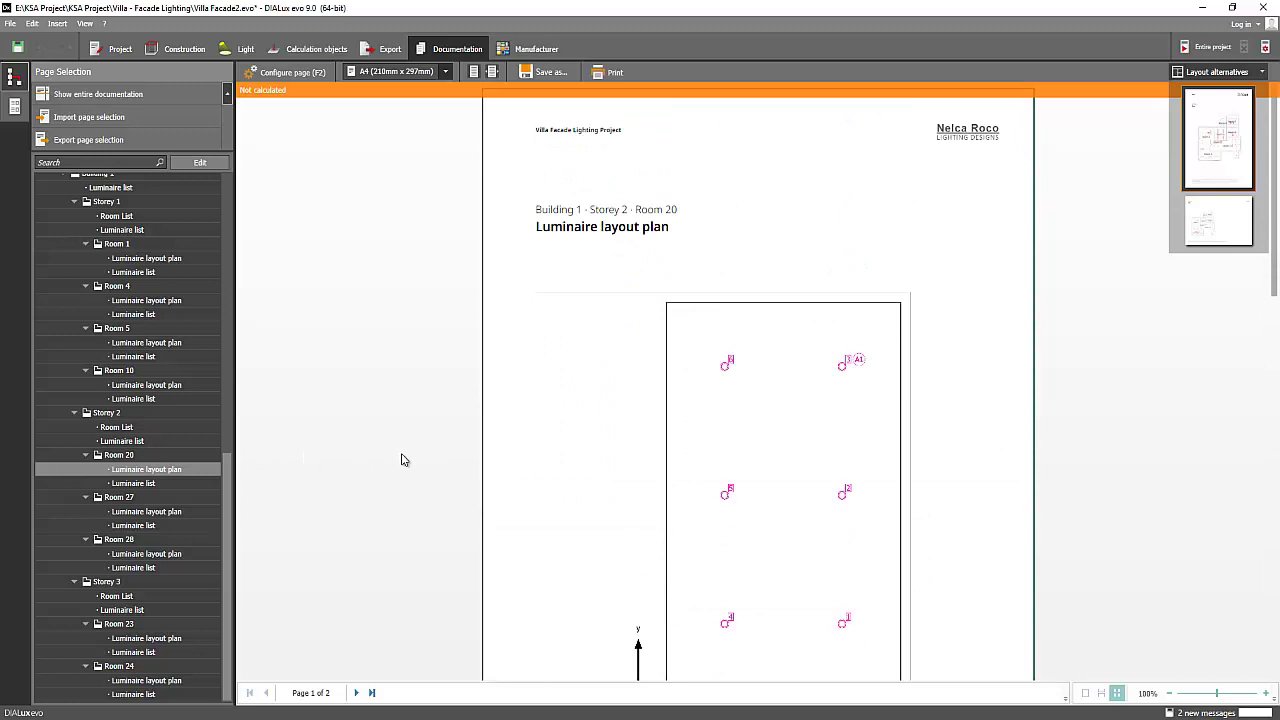
{"action": "scroll", "coordinate": [400, 450], "scroll_direction": "down", "scroll_amount": 5}
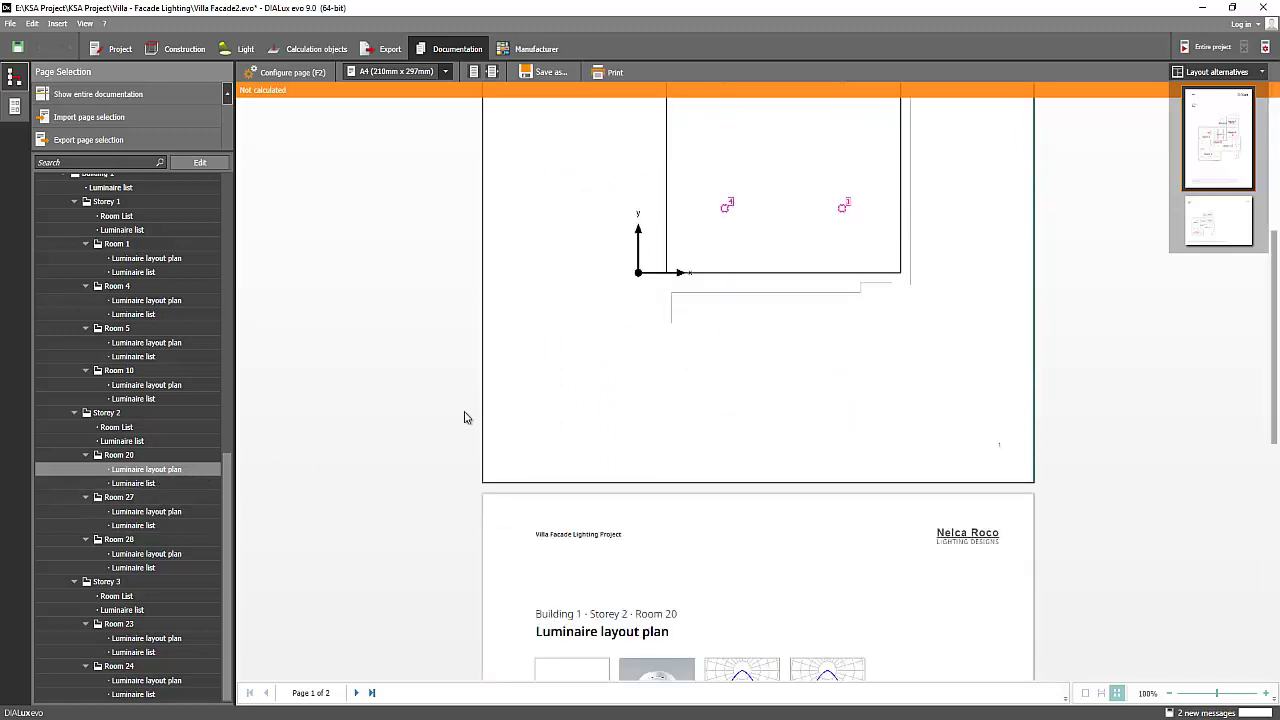
{"action": "scroll", "coordinate": [476, 418], "scroll_direction": "down", "scroll_amount": 6}
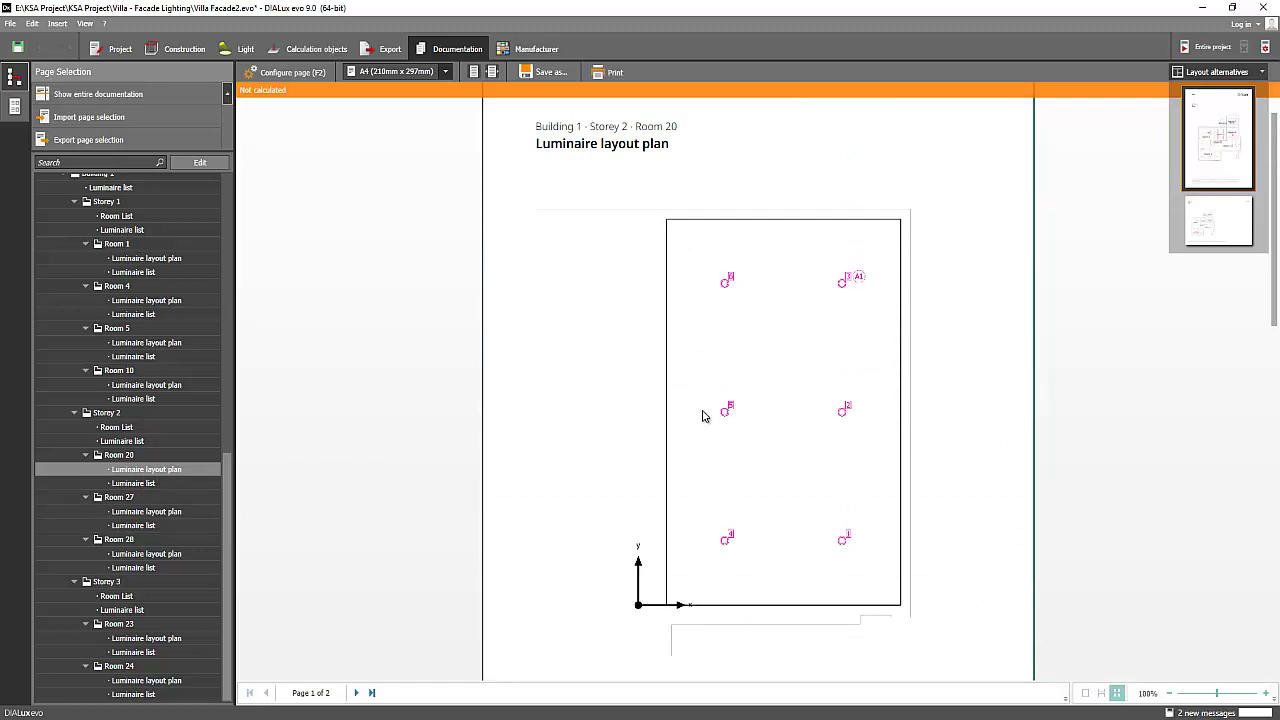
{"action": "scroll", "coordinate": [645, 462], "scroll_direction": "down", "scroll_amount": 2}
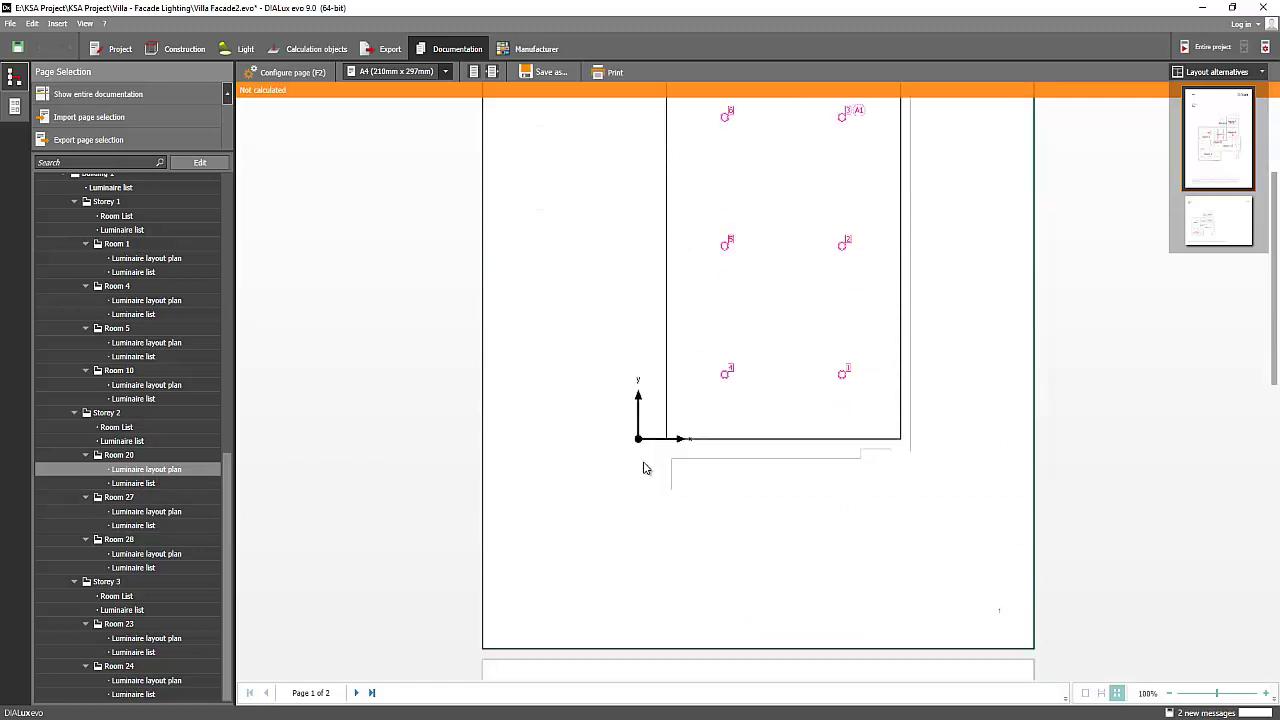
{"action": "scroll", "coordinate": [644, 472], "scroll_direction": "up", "scroll_amount": 1}
{"action": "scroll", "coordinate": [644, 474], "scroll_direction": "down", "scroll_amount": 10}
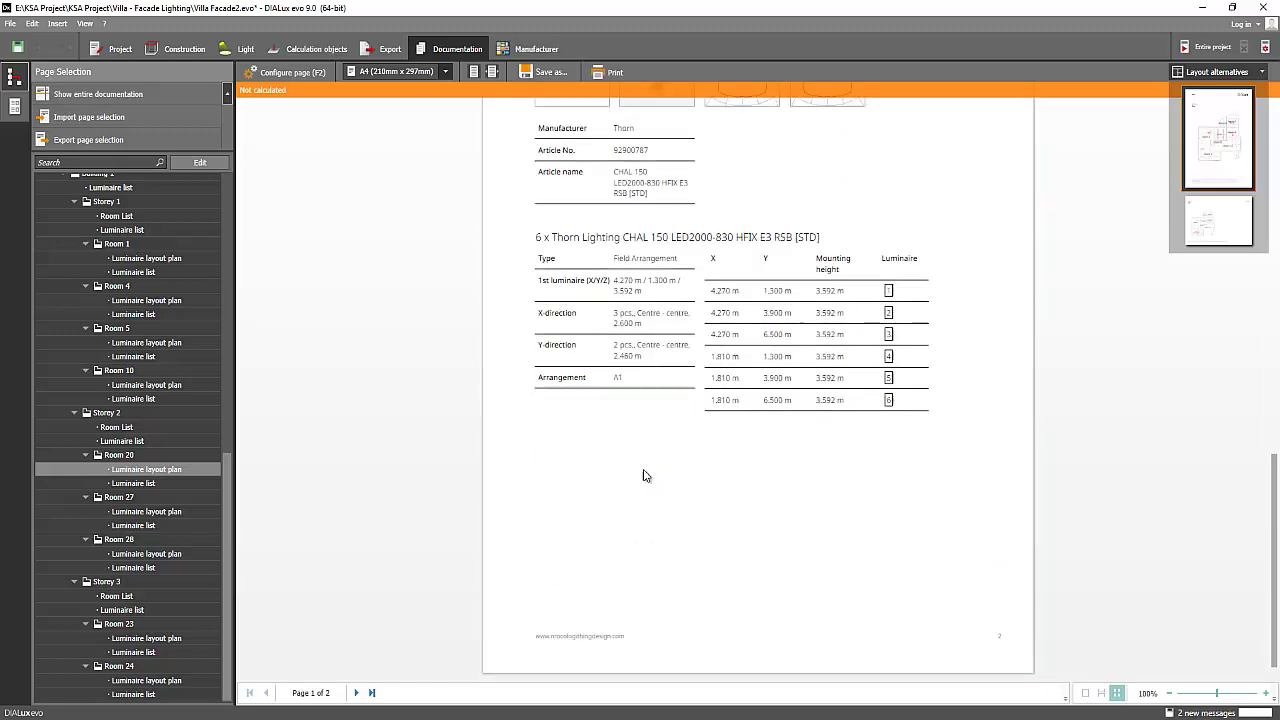
{"action": "scroll", "coordinate": [655, 475], "scroll_direction": "up", "scroll_amount": 10}
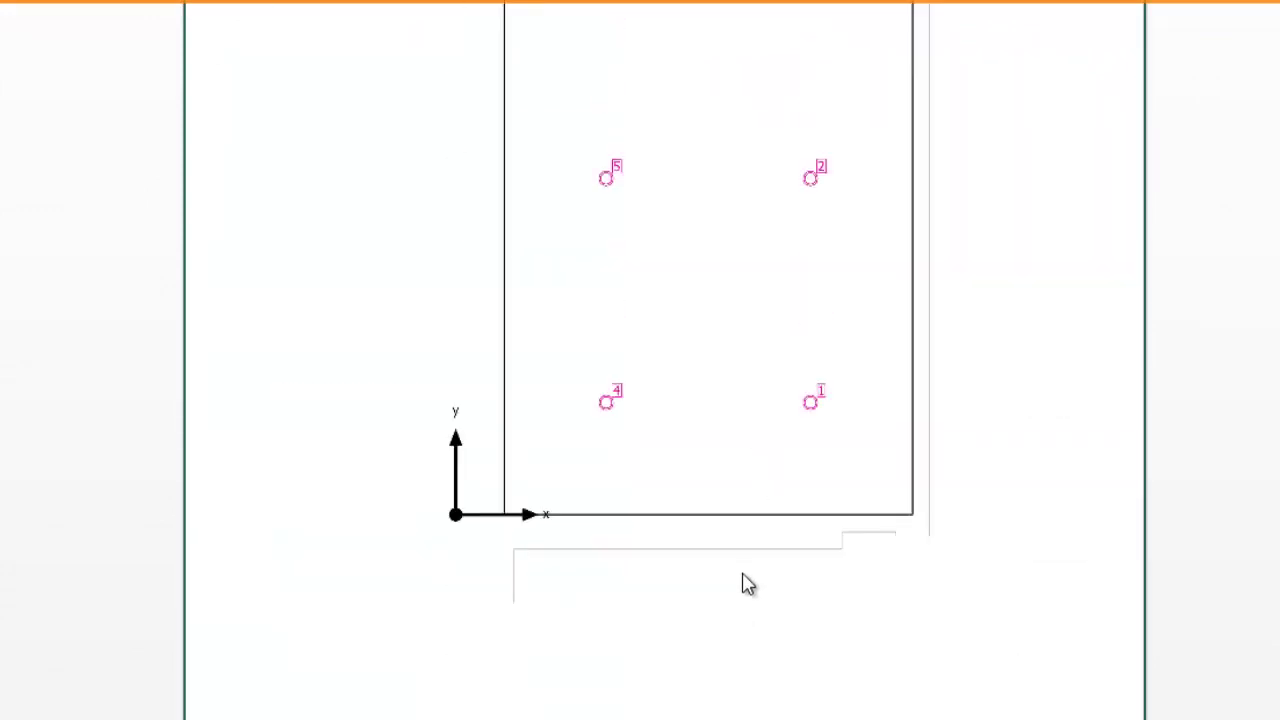
{"action": "scroll", "coordinate": [743, 586], "scroll_direction": "down", "scroll_amount": 10}
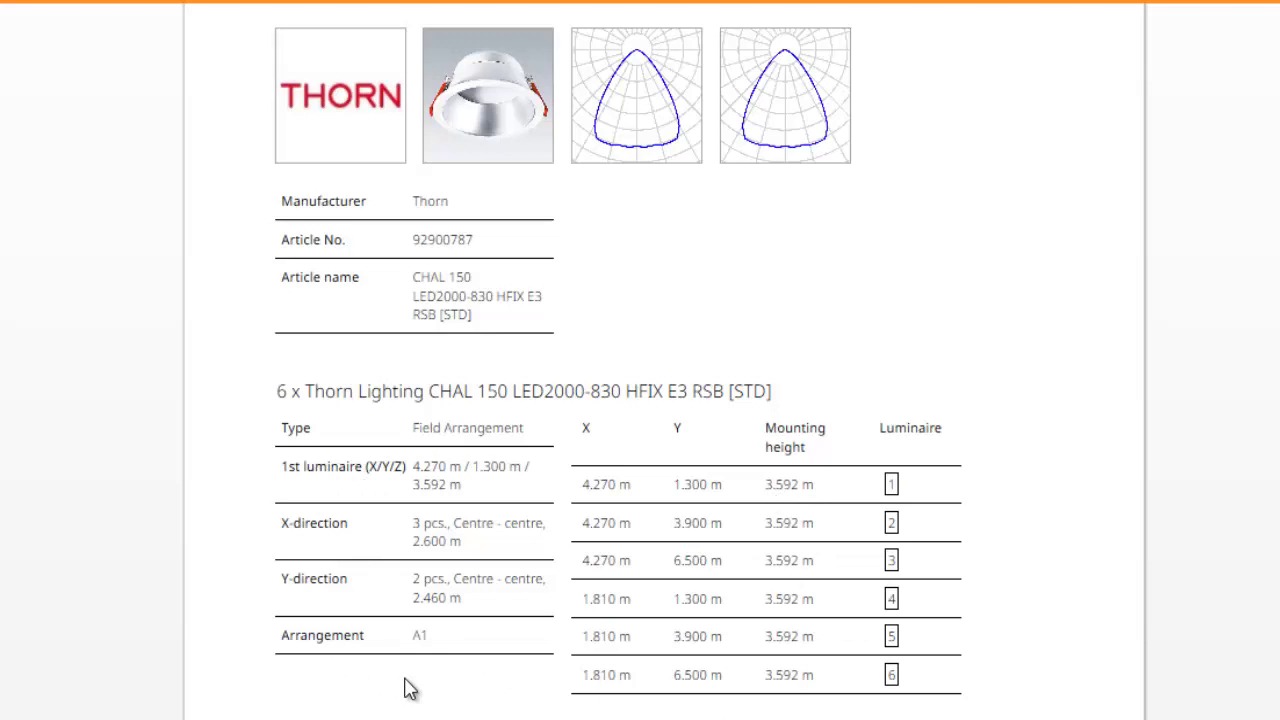
{"action": "scroll", "coordinate": [557, 672], "scroll_direction": "up", "scroll_amount": 4}
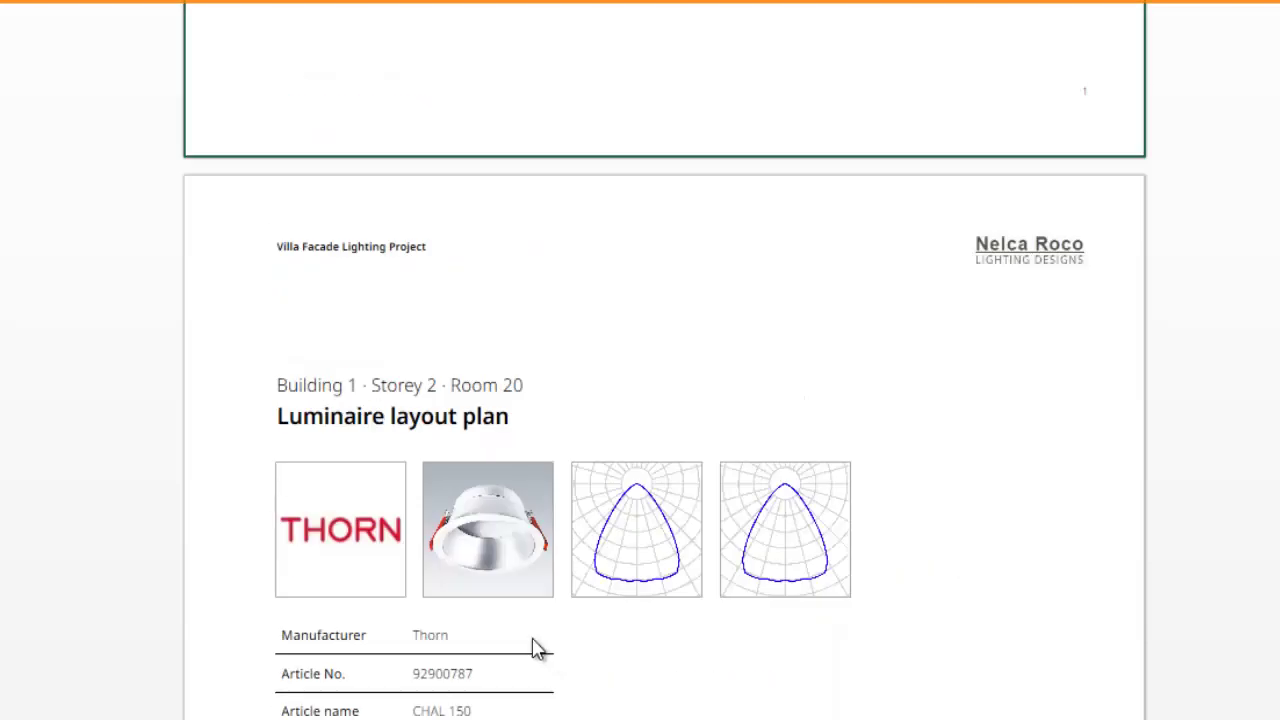
{"action": "scroll", "coordinate": [486, 643], "scroll_direction": "down", "scroll_amount": 5}
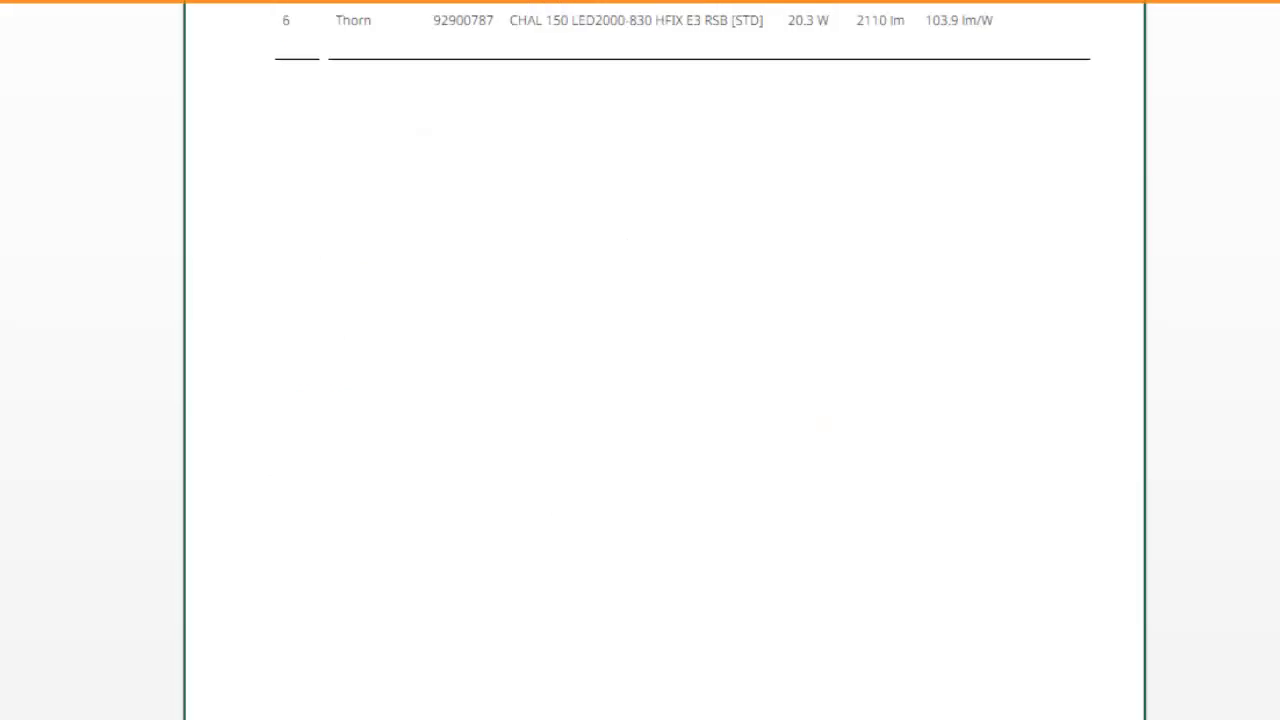
{"action": "scroll", "coordinate": [14, 694], "scroll_direction": "up", "scroll_amount": 4}
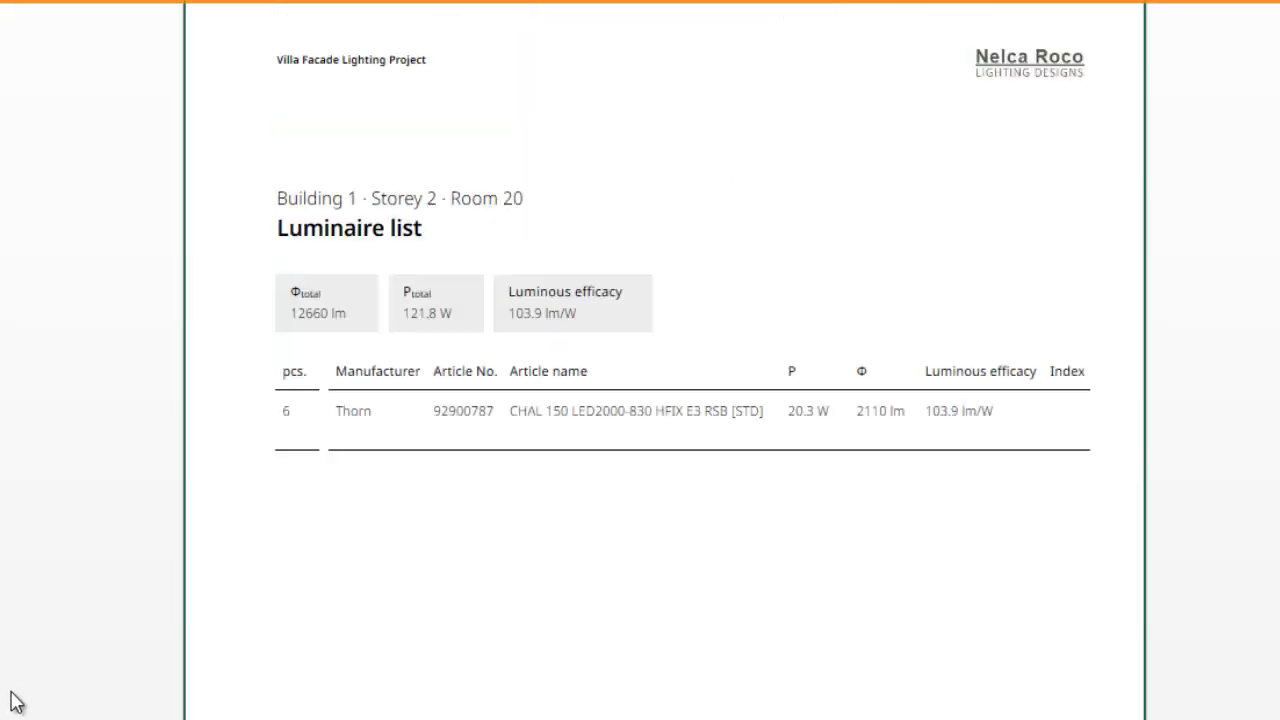
Switch the cover page to the second layout and add the Site 1 render as its graphic.
{"action": "scroll", "coordinate": [8, 708], "scroll_direction": "down", "scroll_amount": 4}
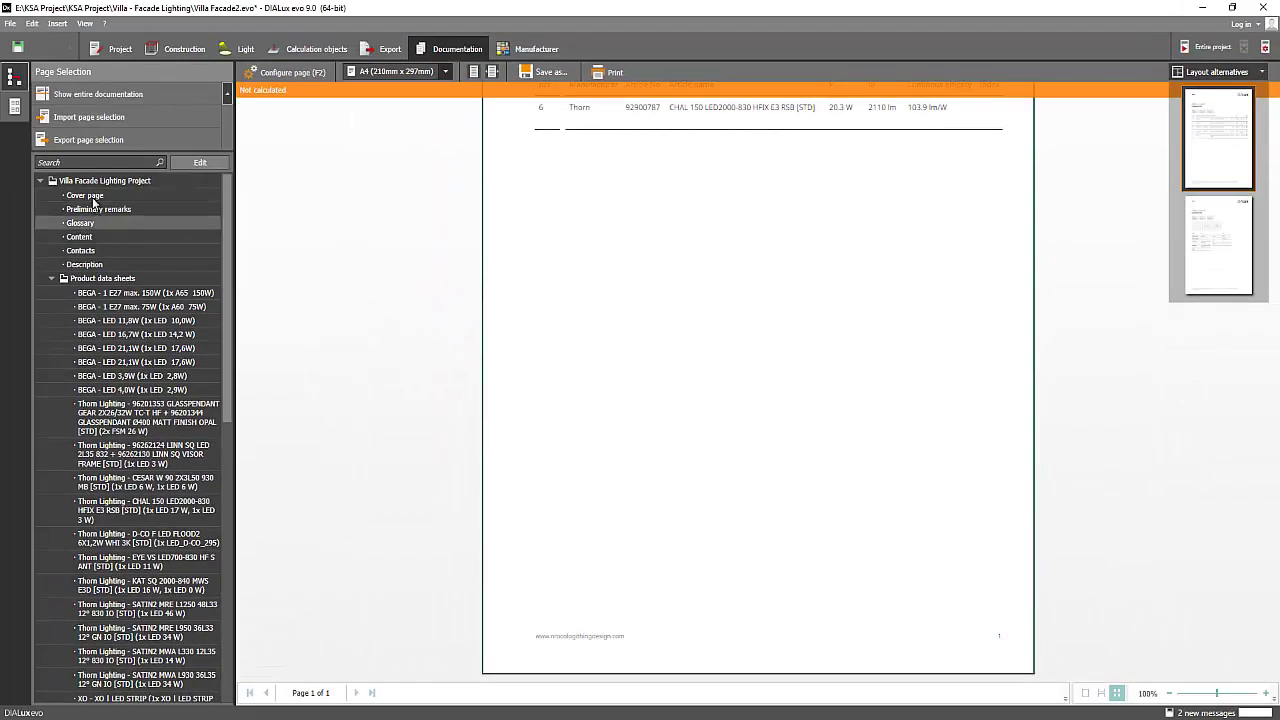
{"action": "left_click", "coordinate": [92, 197]}
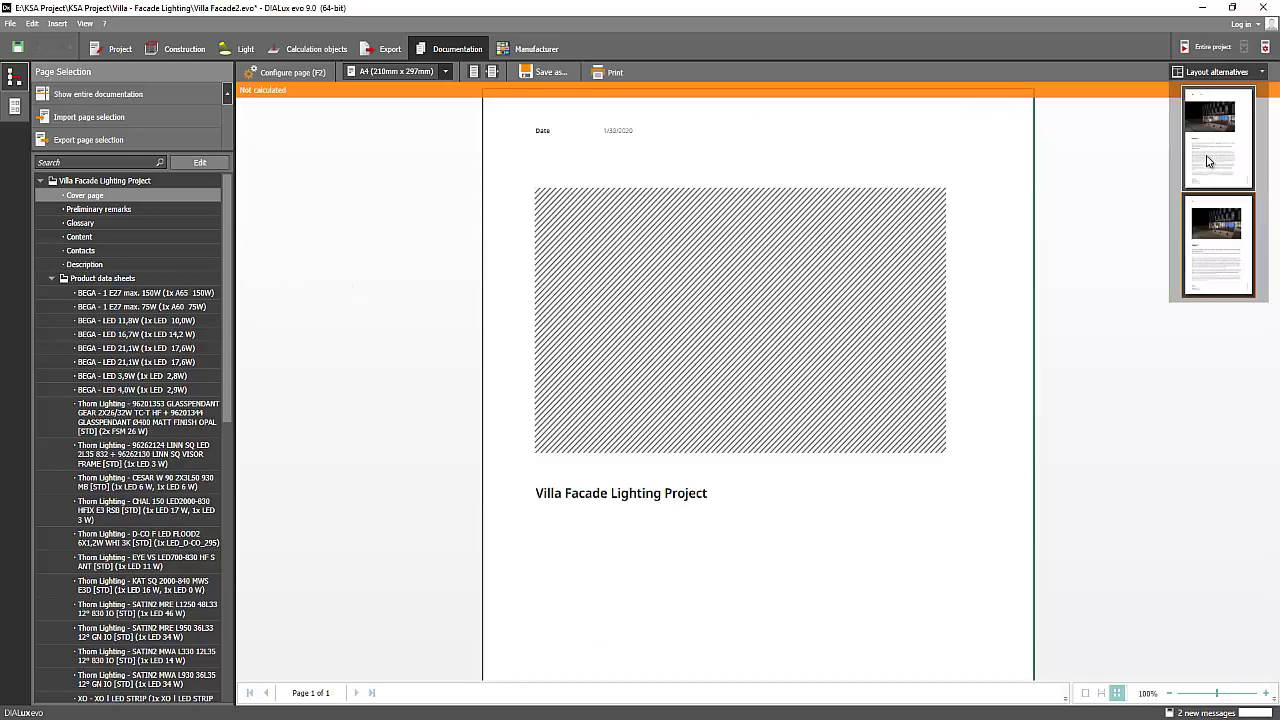
{"action": "left_click", "coordinate": [1212, 224]}
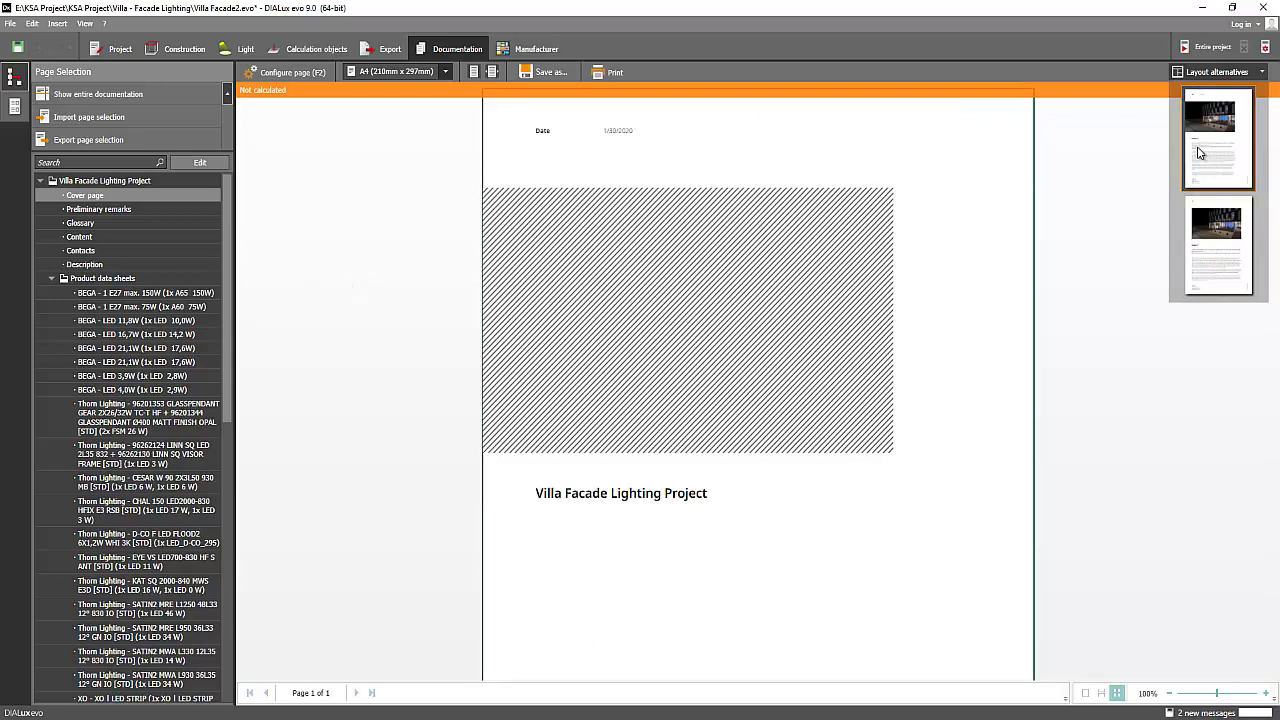
{"action": "left_click", "coordinate": [1211, 208]}
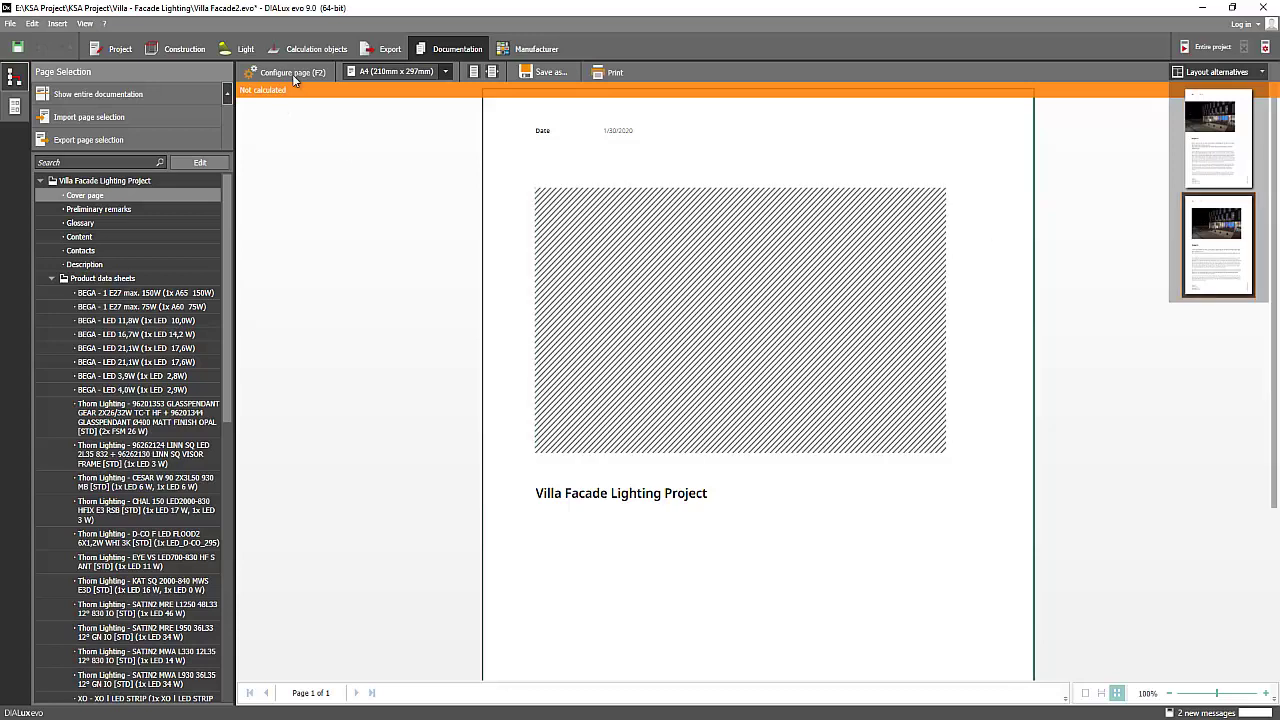
{"action": "left_click", "coordinate": [292, 73]}
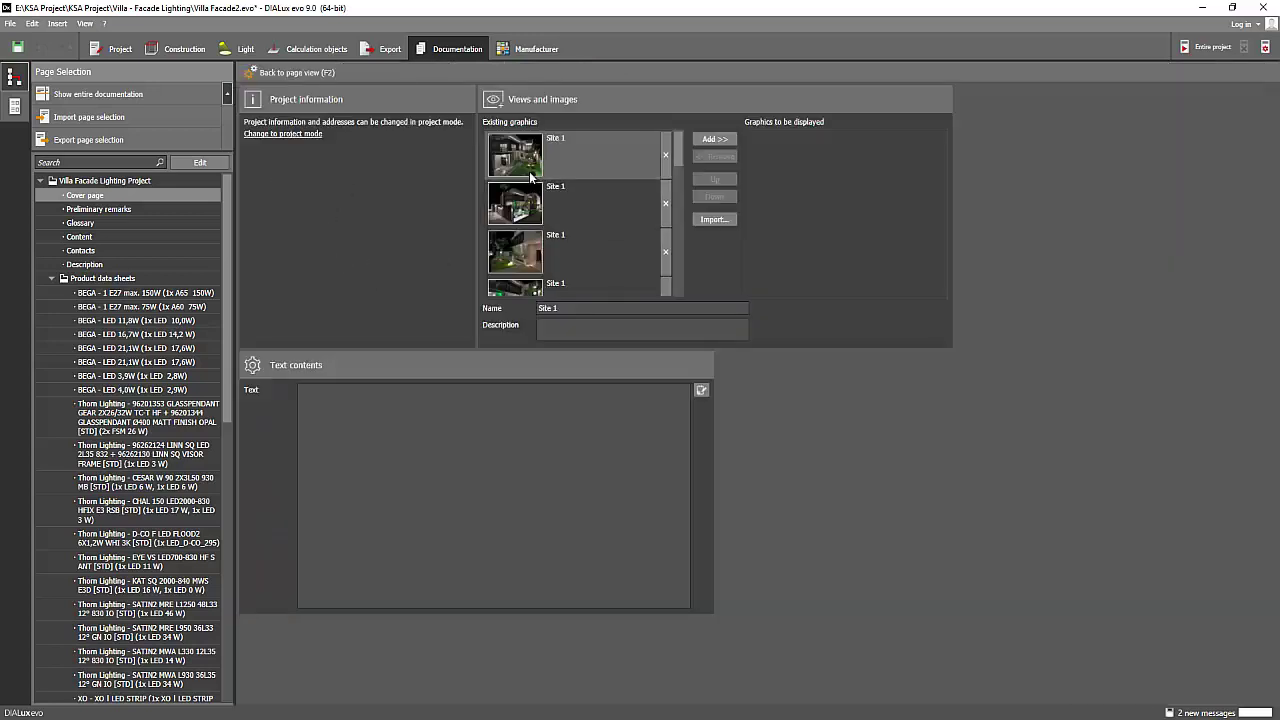
{"action": "left_click", "coordinate": [708, 141]}
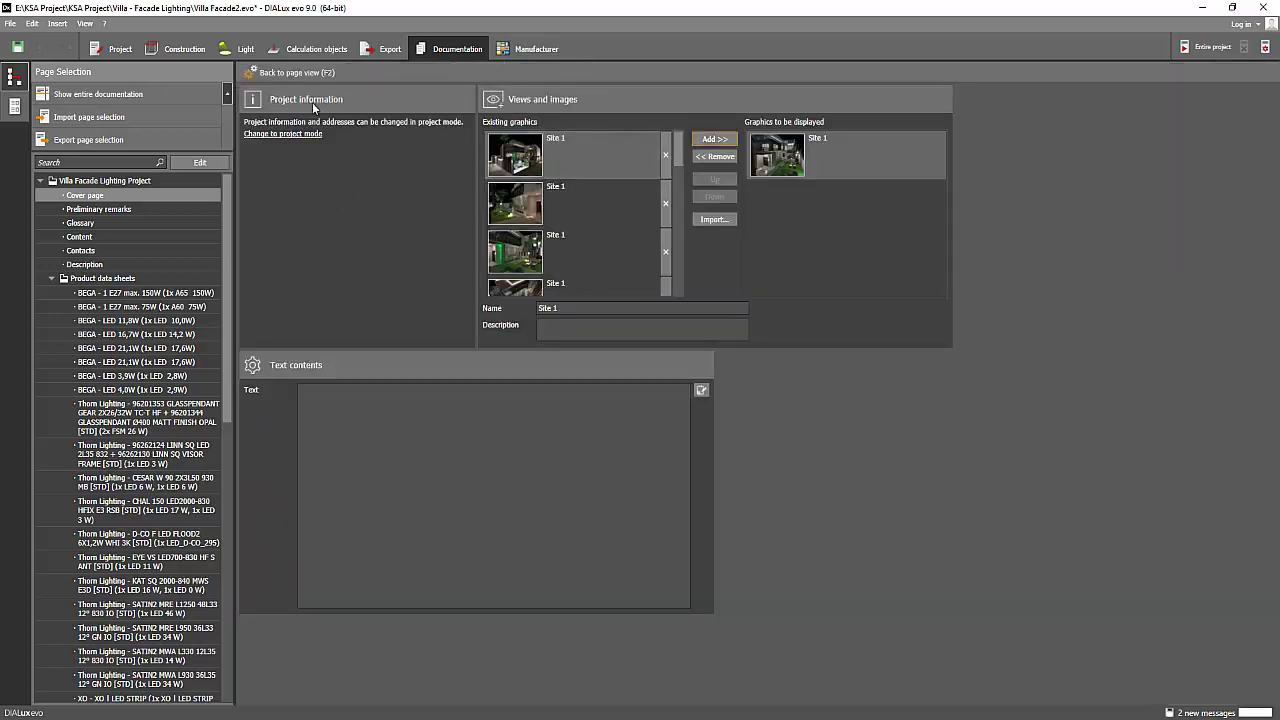
{"action": "left_click", "coordinate": [290, 73]}
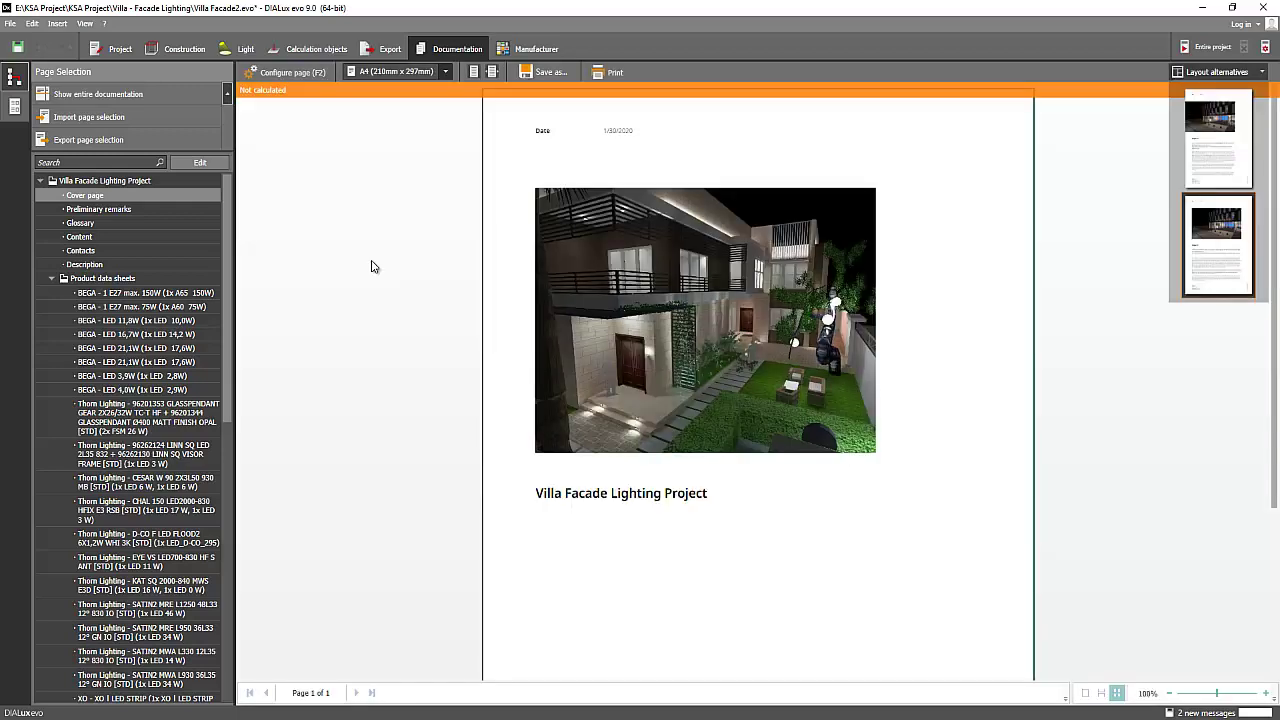
Scroll the preview back and forth to check the updated cover page with the Site 1 night render.
{"action": "scroll", "coordinate": [371, 266], "scroll_direction": "down", "scroll_amount": 3}
{"action": "scroll", "coordinate": [371, 266], "scroll_direction": "up", "scroll_amount": 3}
{"action": "scroll", "coordinate": [594, 523], "scroll_direction": "down", "scroll_amount": 3}
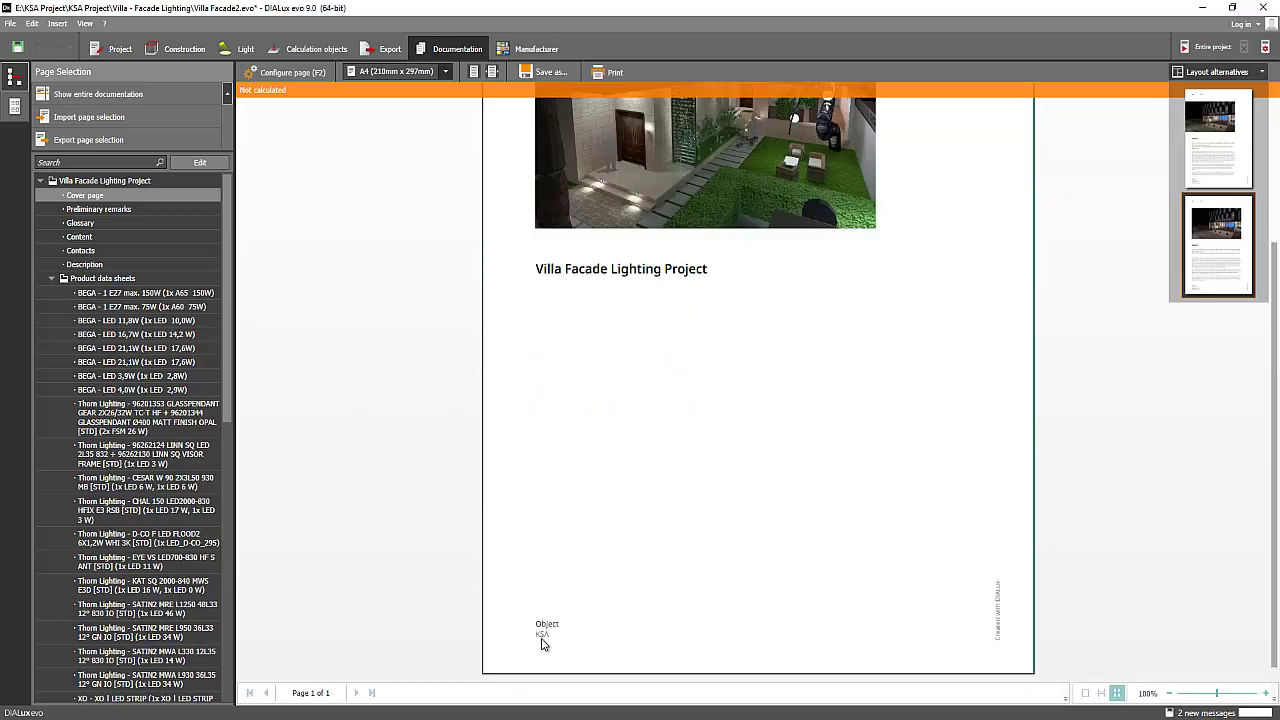
{"action": "scroll", "coordinate": [408, 414], "scroll_direction": "up", "scroll_amount": 3}
{"action": "scroll", "coordinate": [400, 410], "scroll_direction": "down", "scroll_amount": 3}
{"action": "scroll", "coordinate": [389, 417], "scroll_direction": "up", "scroll_amount": 3}
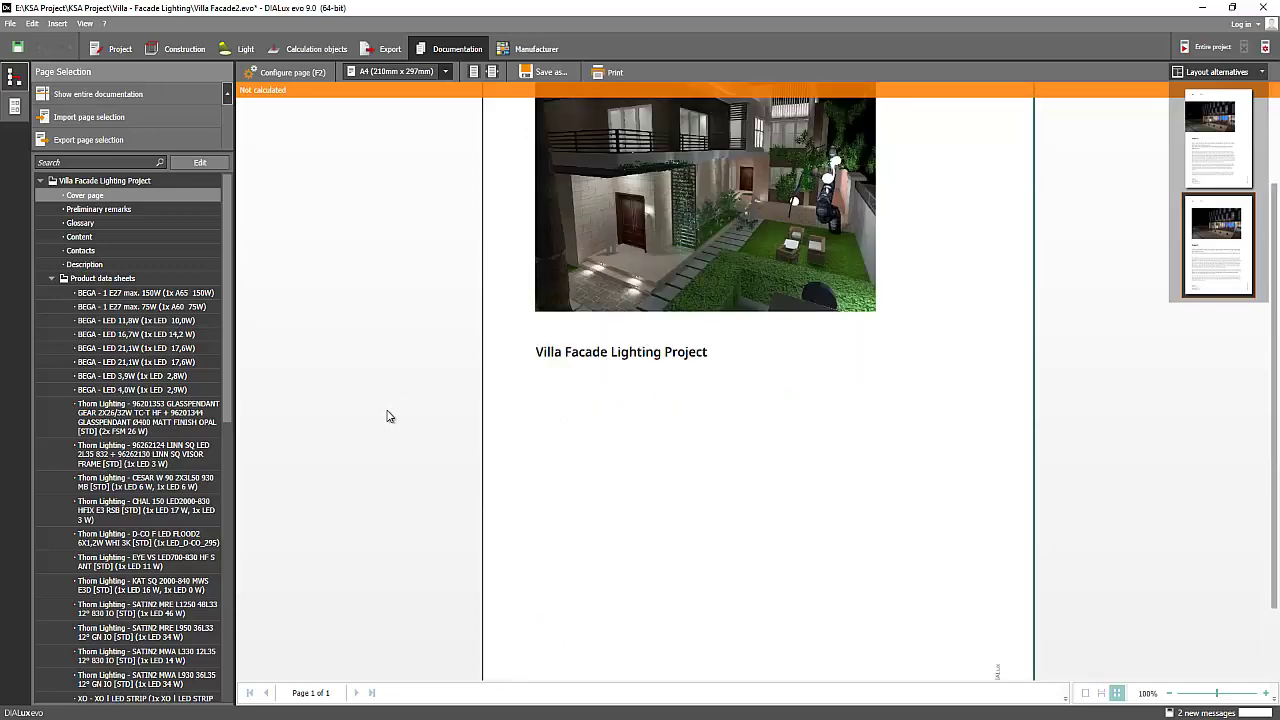
{"action": "scroll", "coordinate": [389, 430], "scroll_direction": "down", "scroll_amount": 3}
{"action": "scroll", "coordinate": [400, 440], "scroll_direction": "up", "scroll_amount": 3}
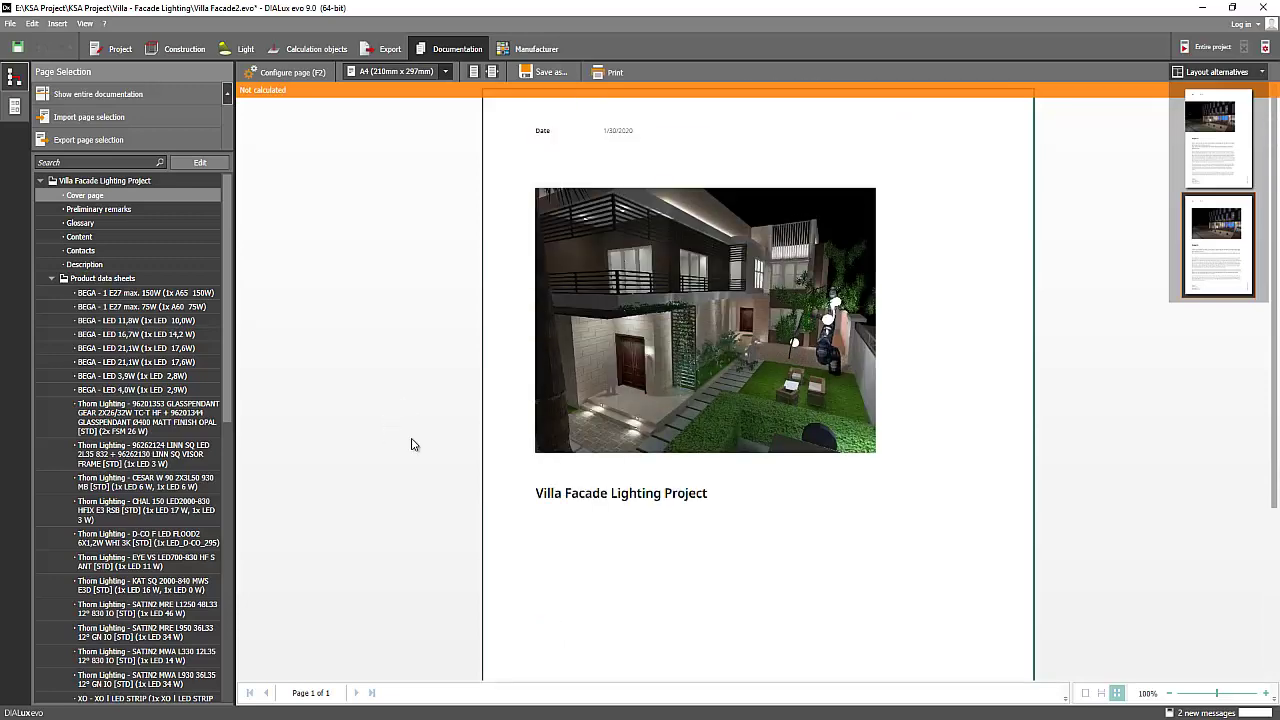
{"action": "scroll", "coordinate": [556, 470], "scroll_direction": "down", "scroll_amount": 3}
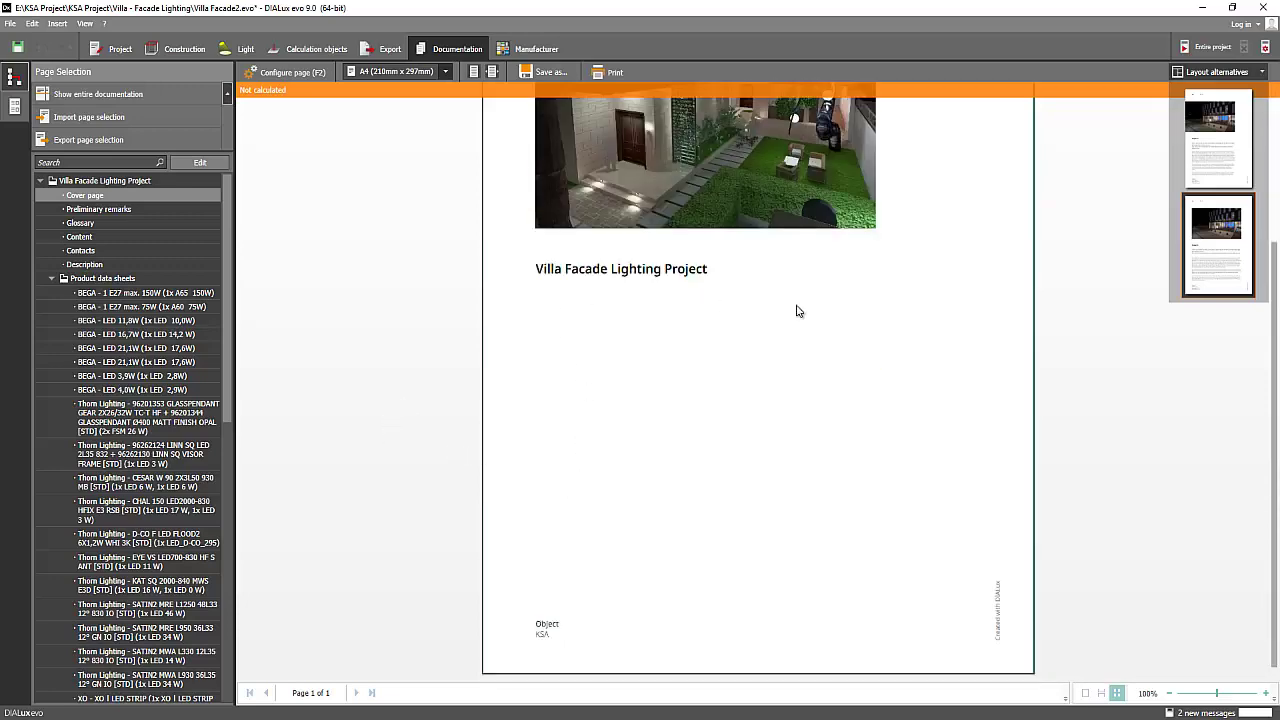
{"action": "scroll", "coordinate": [660, 654], "scroll_direction": "up", "scroll_amount": 3}
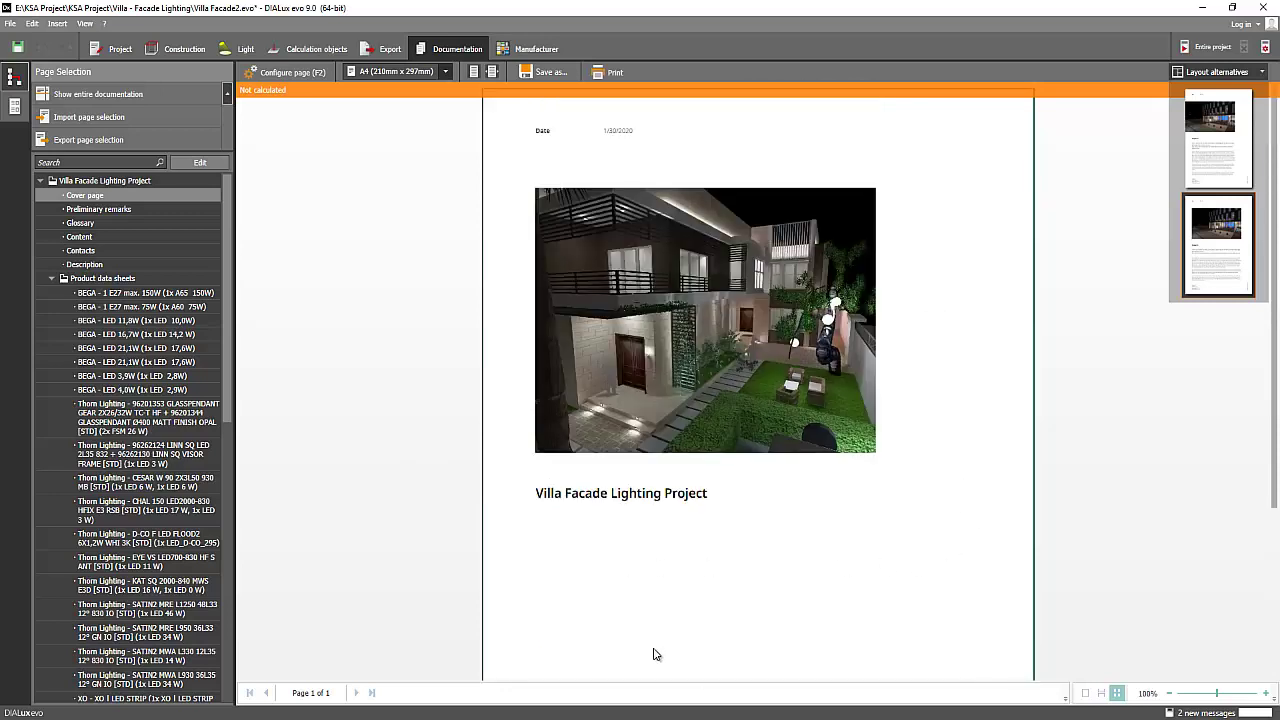
{"action": "scroll", "coordinate": [600, 650], "scroll_direction": "down", "scroll_amount": 3}
{"action": "scroll", "coordinate": [550, 630], "scroll_direction": "up", "scroll_amount": 3}
{"action": "scroll", "coordinate": [967, 643], "scroll_direction": "down", "scroll_amount": 3}
{"action": "scroll", "coordinate": [958, 614], "scroll_direction": "up", "scroll_amount": 3}
View the Preliminary remarks page, then scroll through the Glossary pages defining luminous flux and maintenance factor.
{"action": "left_click", "coordinate": [97, 210]}
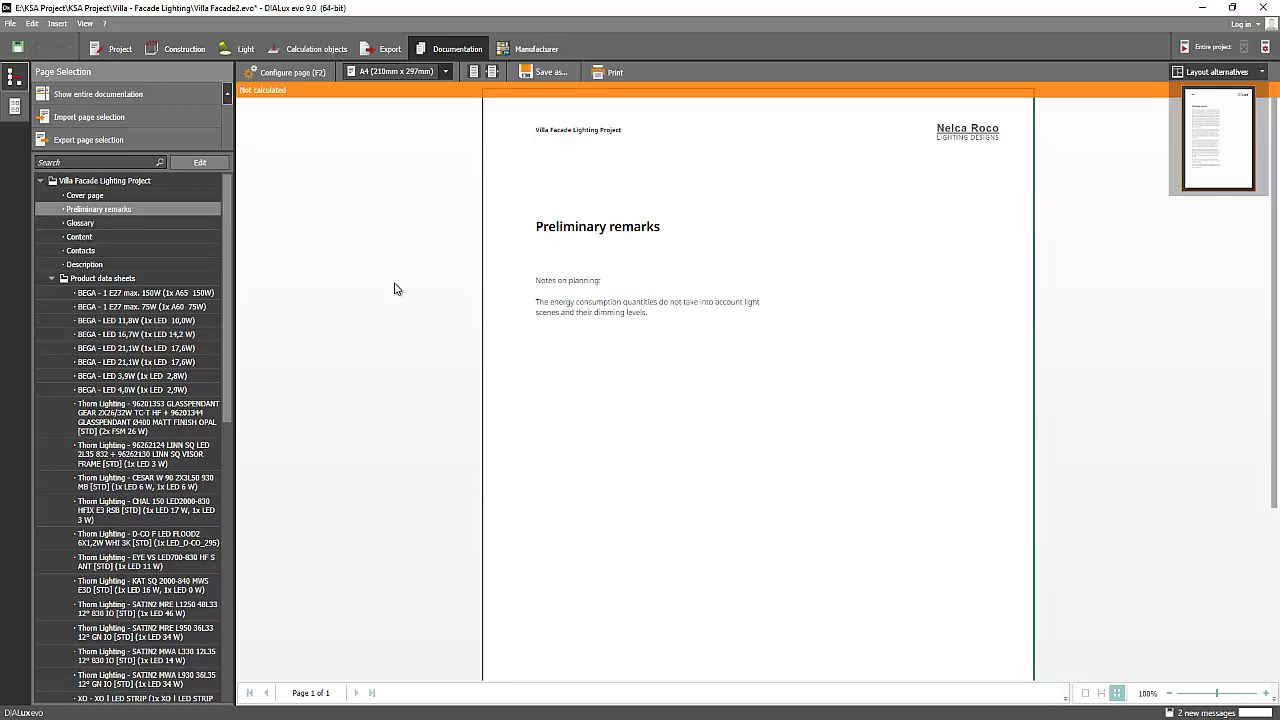
{"action": "left_click", "coordinate": [81, 225]}
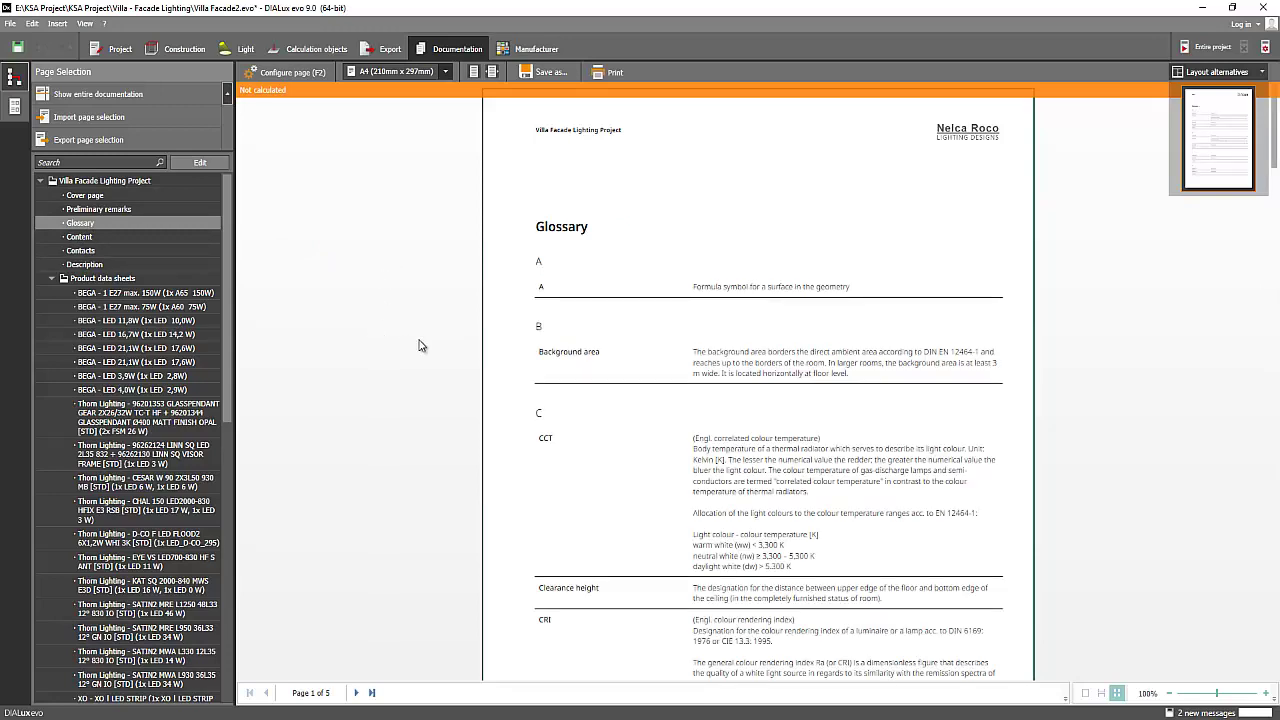
{"action": "scroll", "coordinate": [630, 380], "scroll_direction": "down", "scroll_amount": 3}
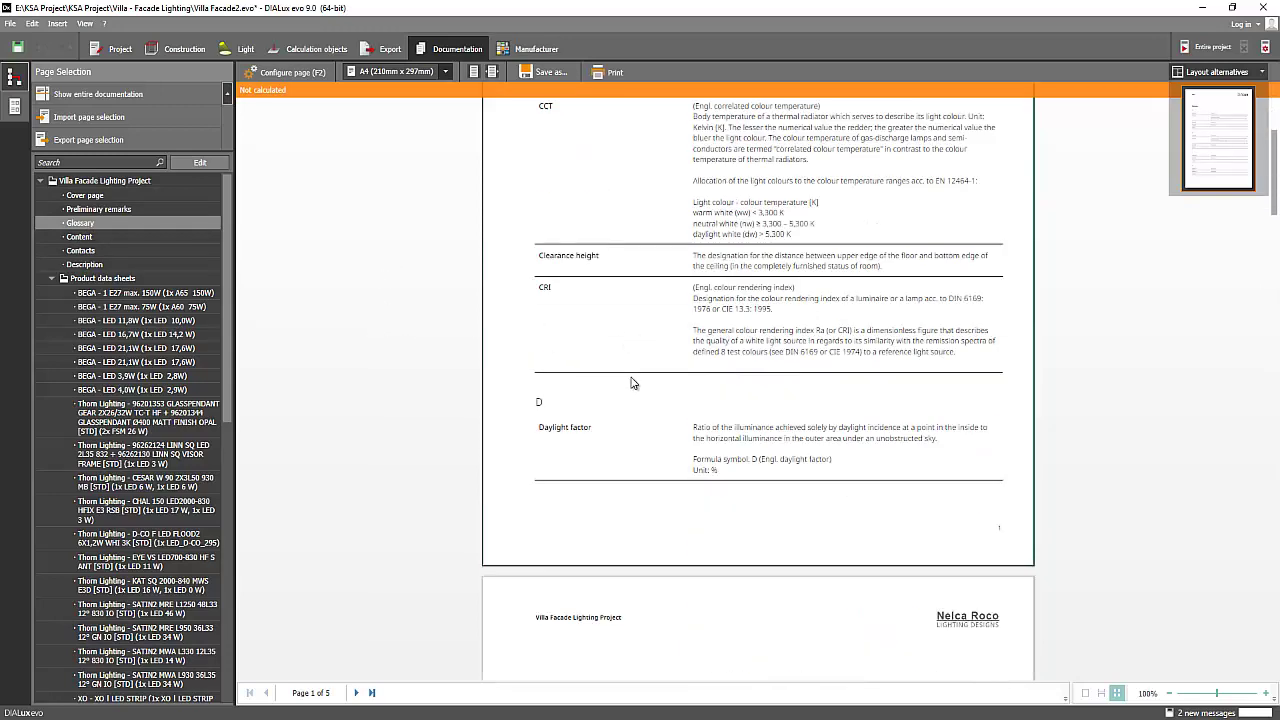
{"action": "scroll", "coordinate": [605, 445], "scroll_direction": "down", "scroll_amount": 5}
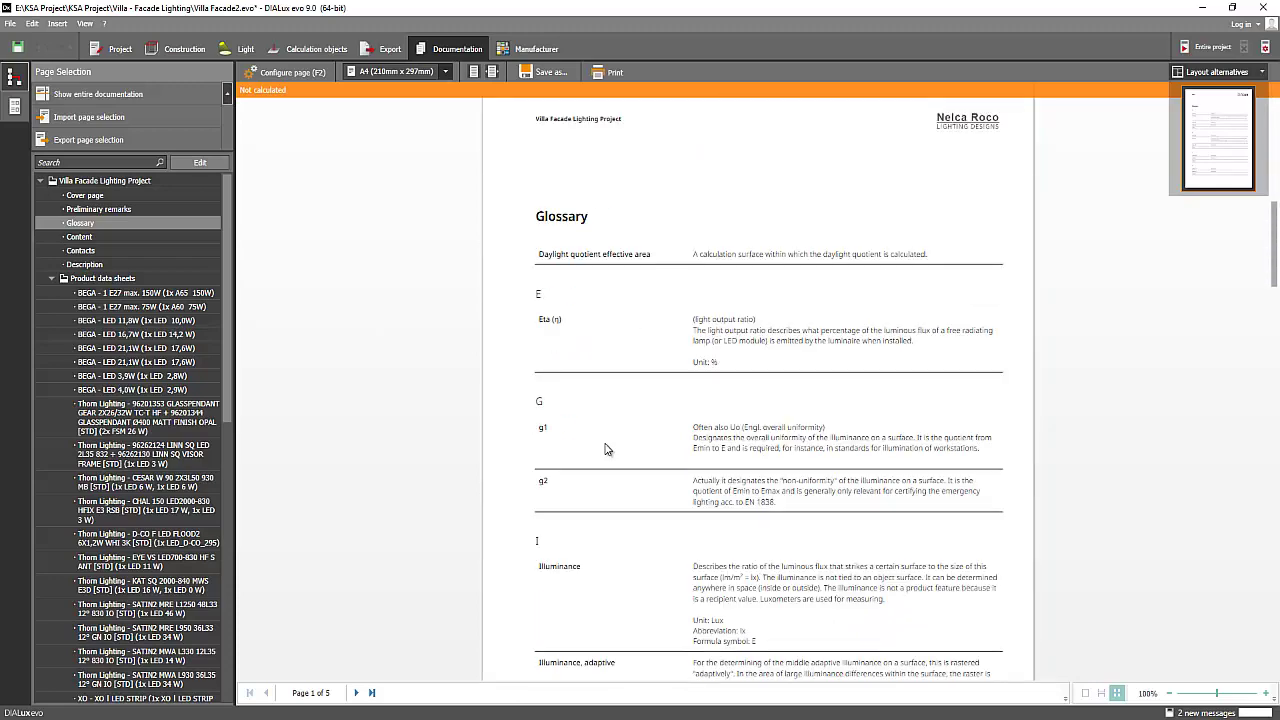
{"action": "scroll", "coordinate": [605, 449], "scroll_direction": "down", "scroll_amount": 8}
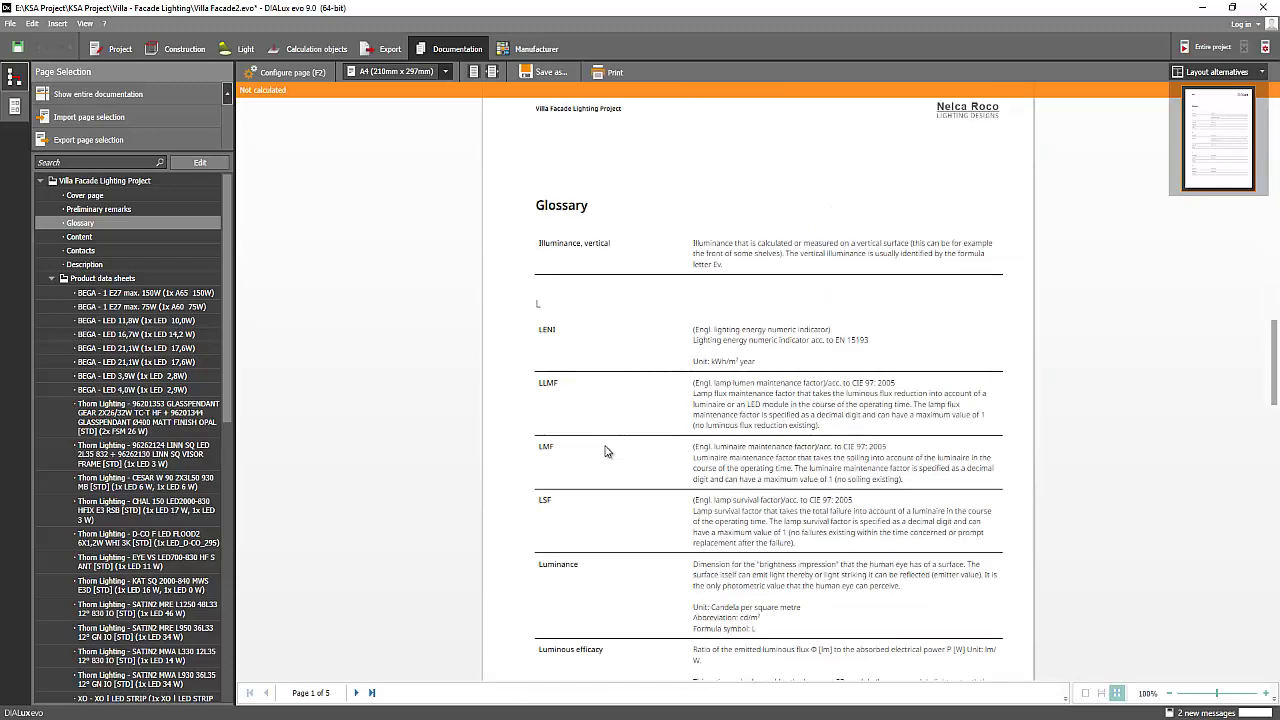
{"action": "scroll", "coordinate": [603, 453], "scroll_direction": "down", "scroll_amount": 10}
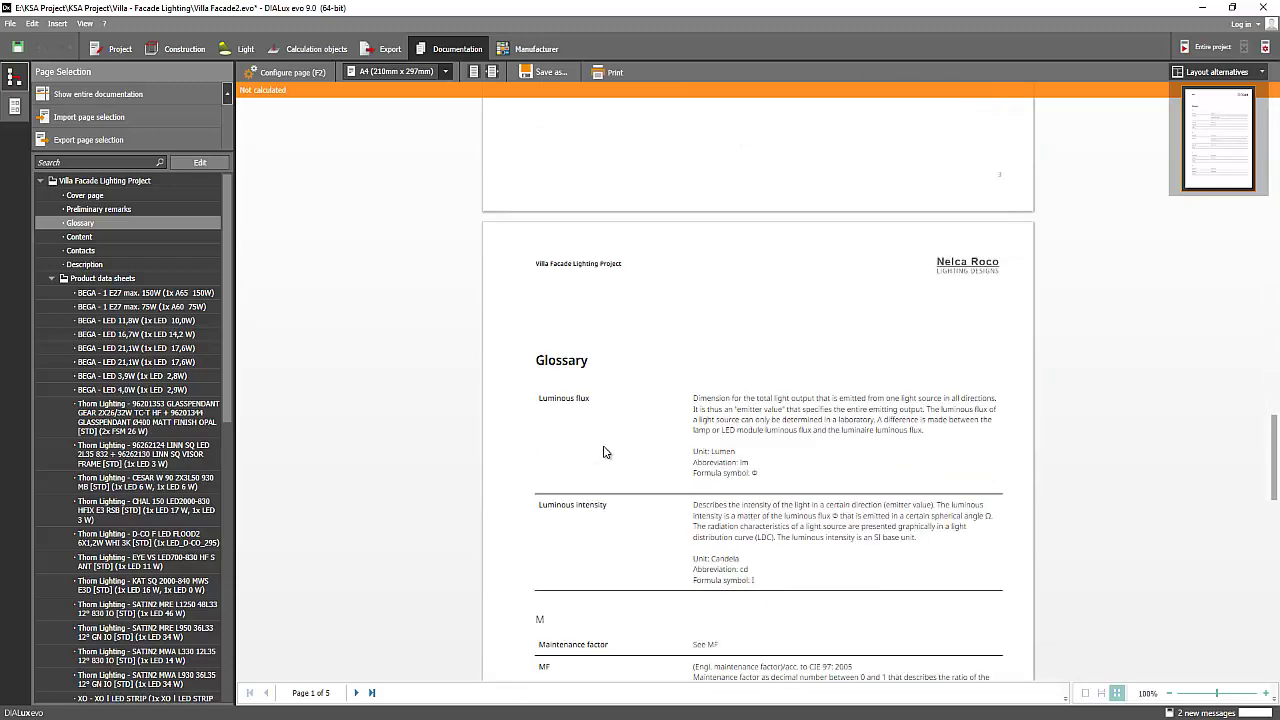
{"action": "scroll", "coordinate": [603, 453], "scroll_direction": "down", "scroll_amount": 10}
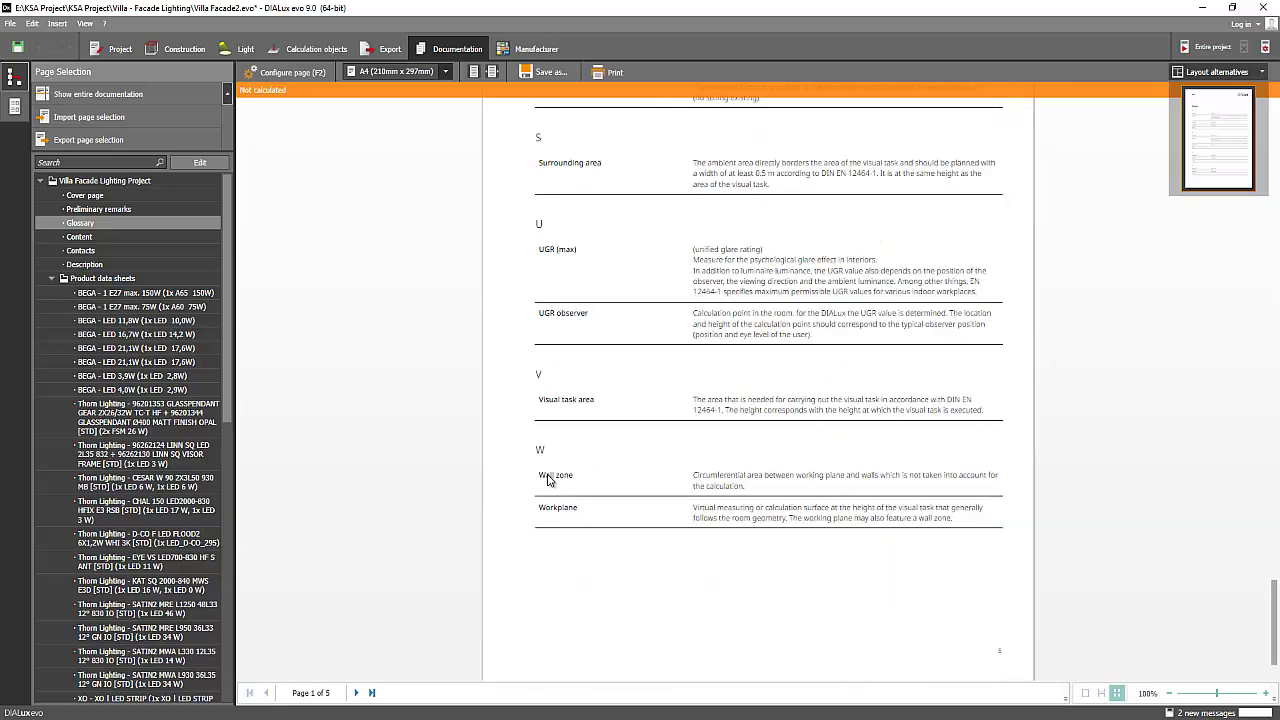
{"action": "scroll", "coordinate": [530, 500], "scroll_direction": "up", "scroll_amount": 15}
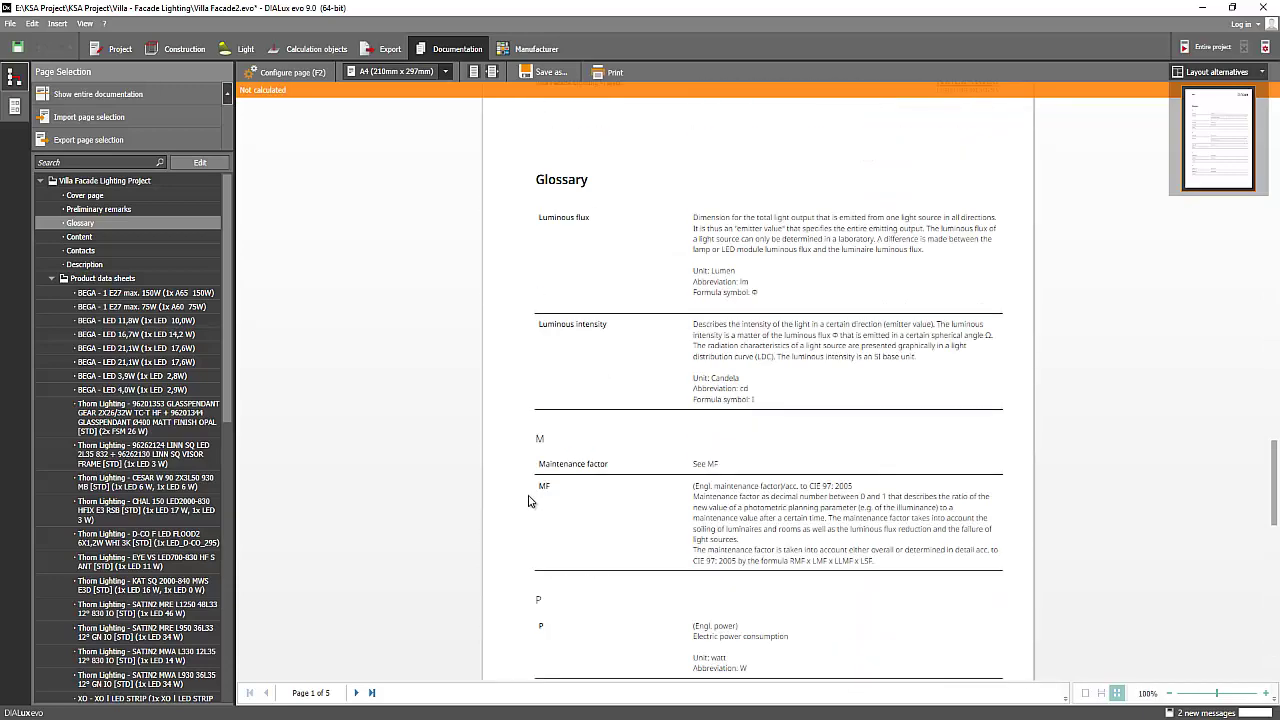
Step through the Content, Contacts and Description pages, then scroll the page tree down to Site 1.
{"action": "left_click", "coordinate": [79, 236]}
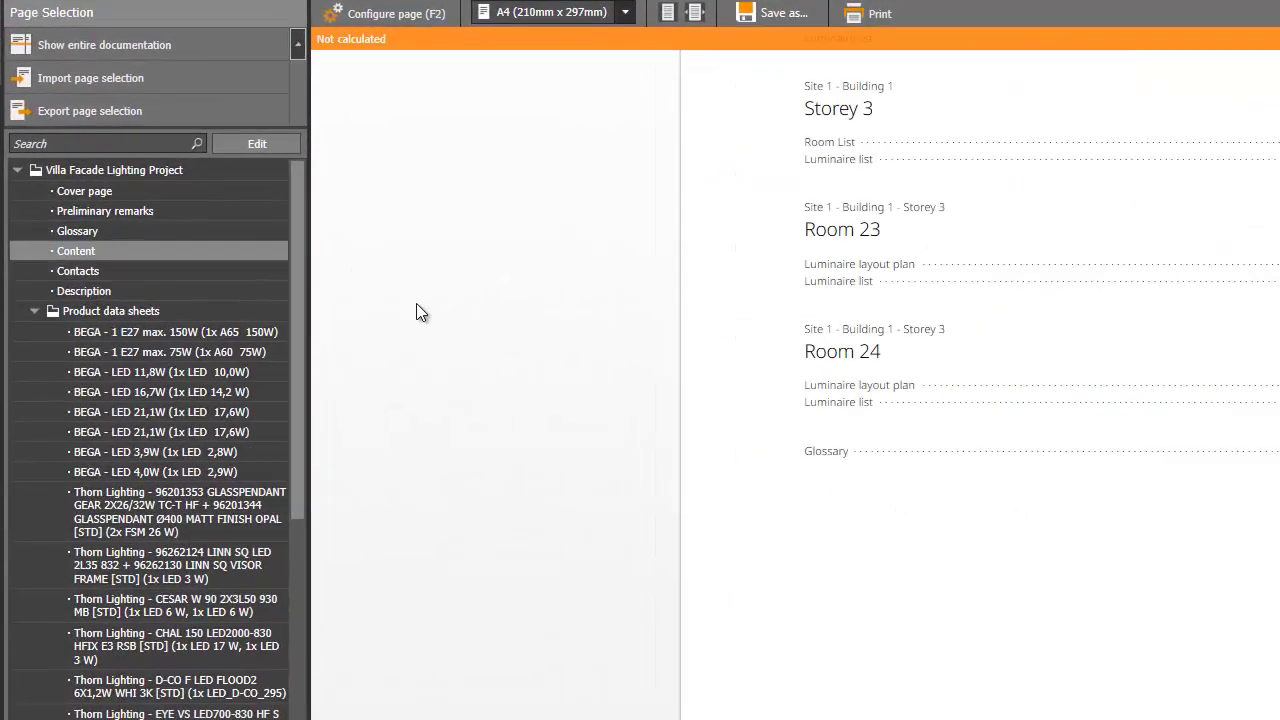
{"action": "scroll", "coordinate": [572, 351], "scroll_direction": "up", "scroll_amount": 10}
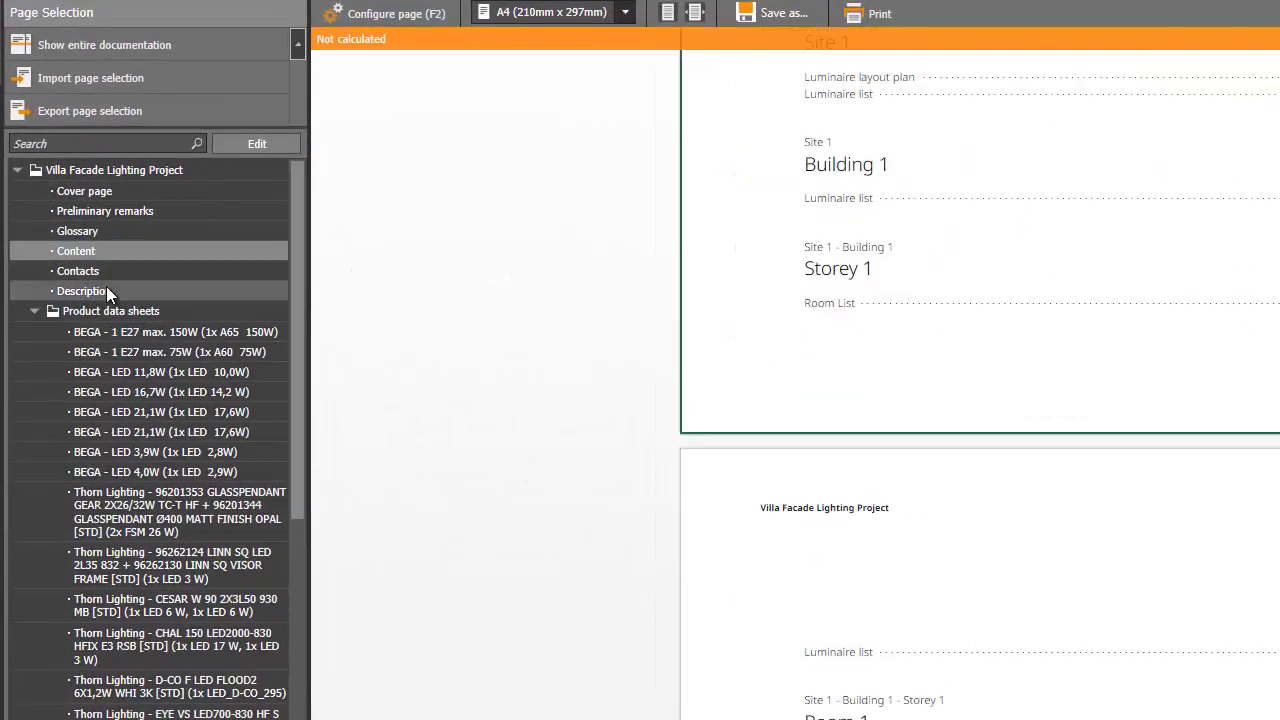
{"action": "left_click", "coordinate": [75, 272]}
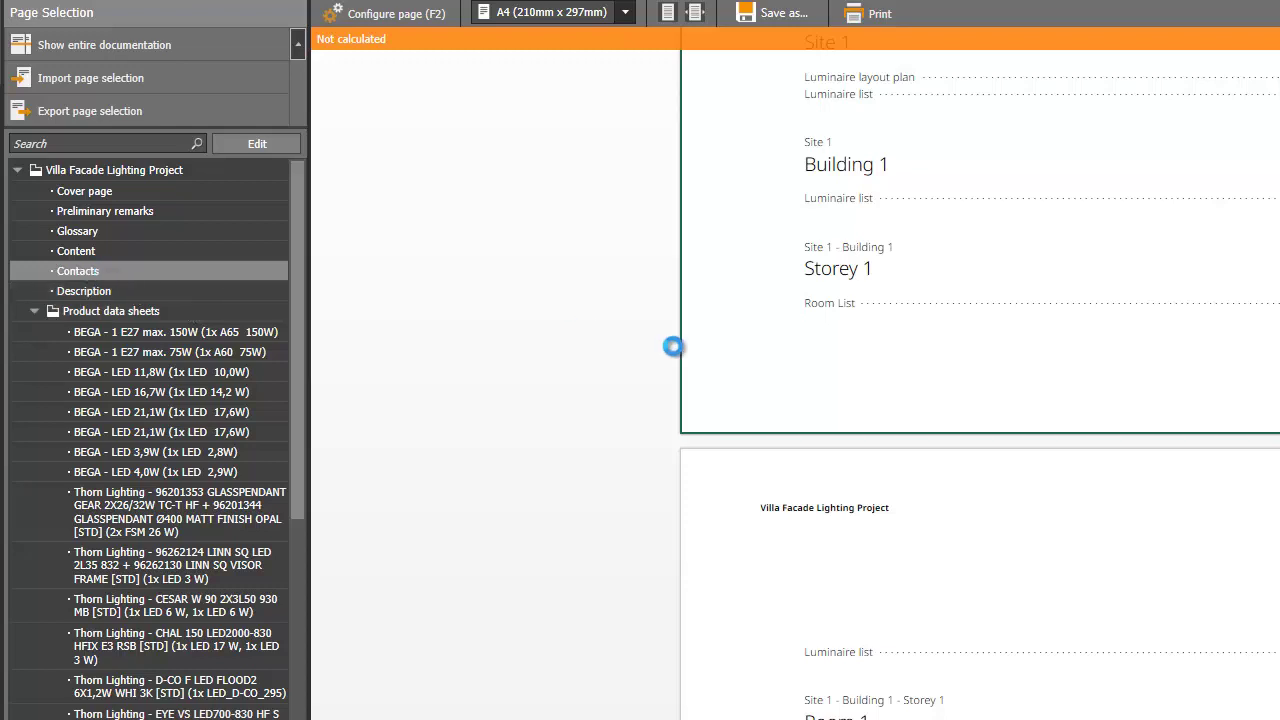
{"action": "scroll", "coordinate": [618, 362], "scroll_direction": "up", "scroll_amount": 3}
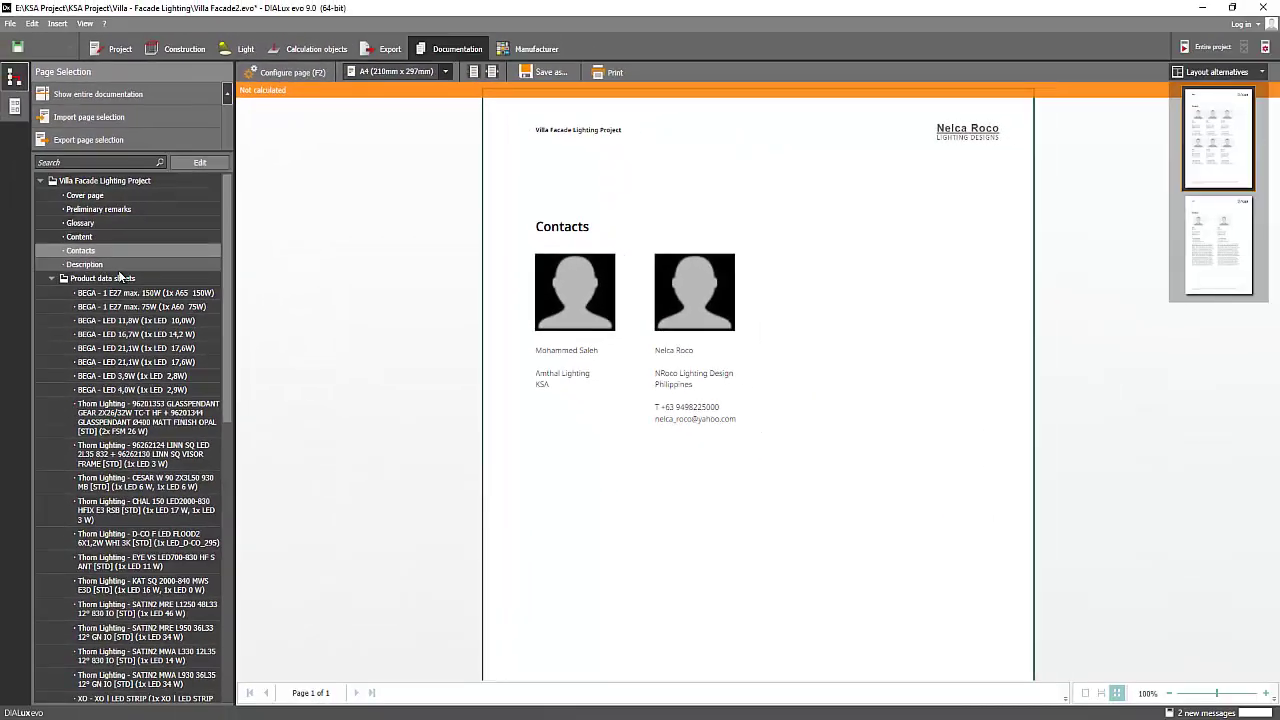
{"action": "left_click", "coordinate": [116, 266]}
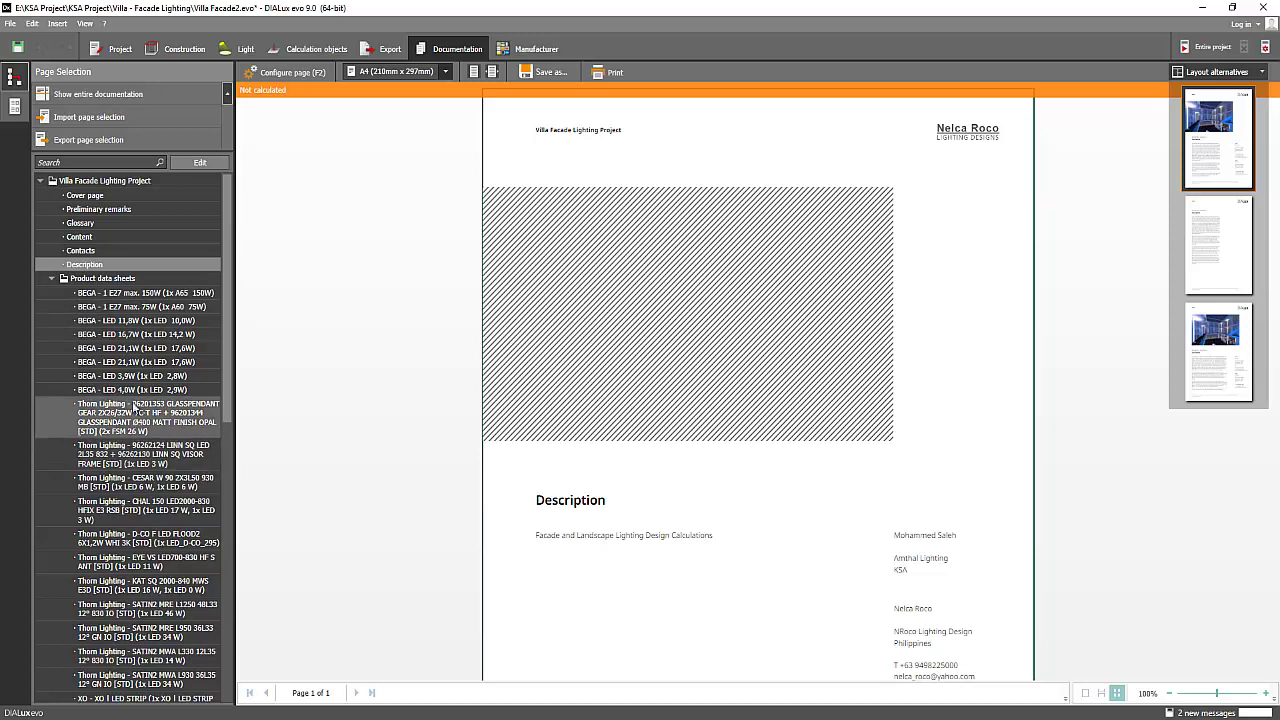
{"action": "scroll", "coordinate": [128, 420], "scroll_direction": "down", "scroll_amount": 4}
{"action": "scroll", "coordinate": [128, 420], "scroll_direction": "down", "scroll_amount": 3}
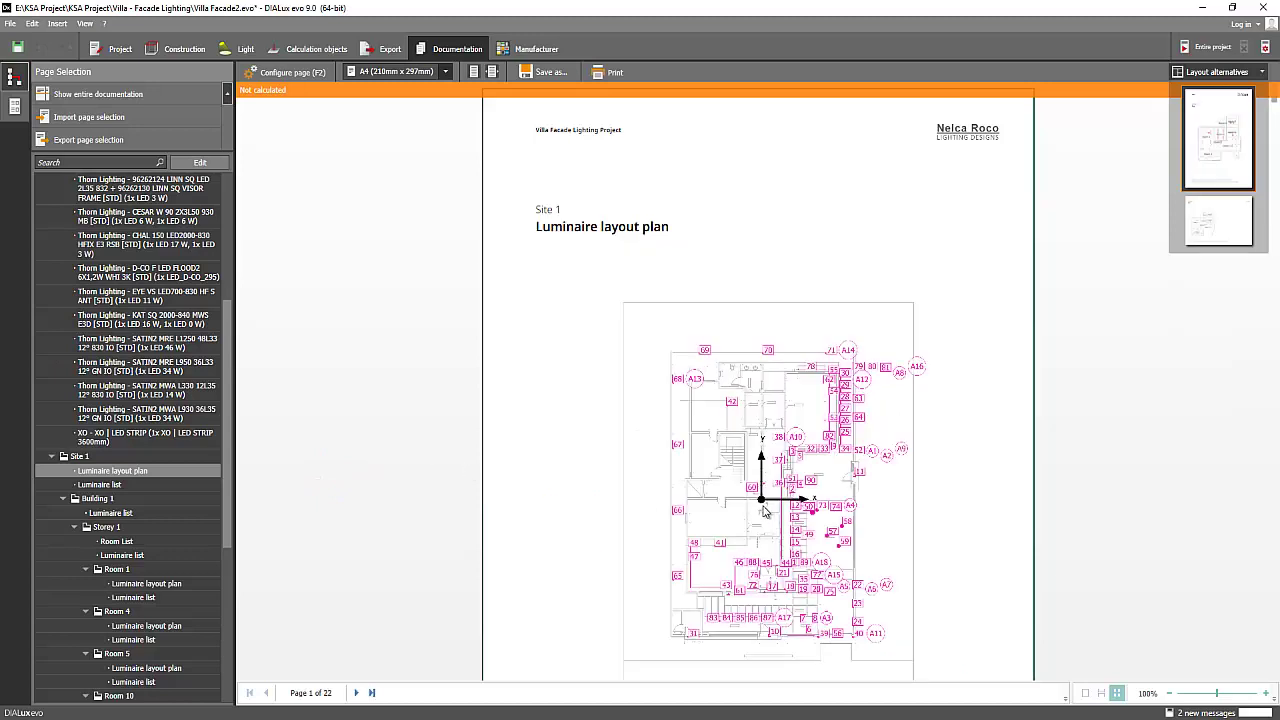
Scroll the Site 1 Luminaire layout plan to inspect the villa floor plan and luminaire tags A11–A16.
{"action": "scroll", "coordinate": [693, 549], "scroll_direction": "down", "scroll_amount": 3}
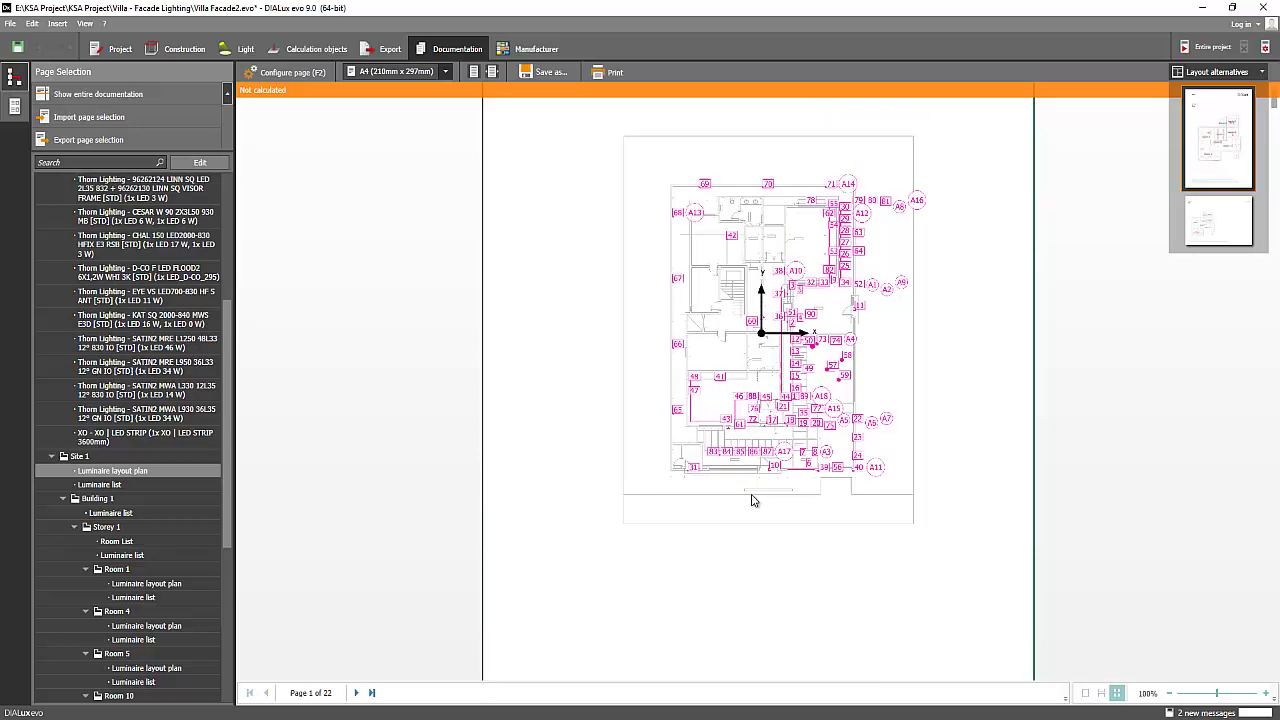
{"action": "scroll", "coordinate": [753, 500], "scroll_direction": "up", "scroll_amount": 3}
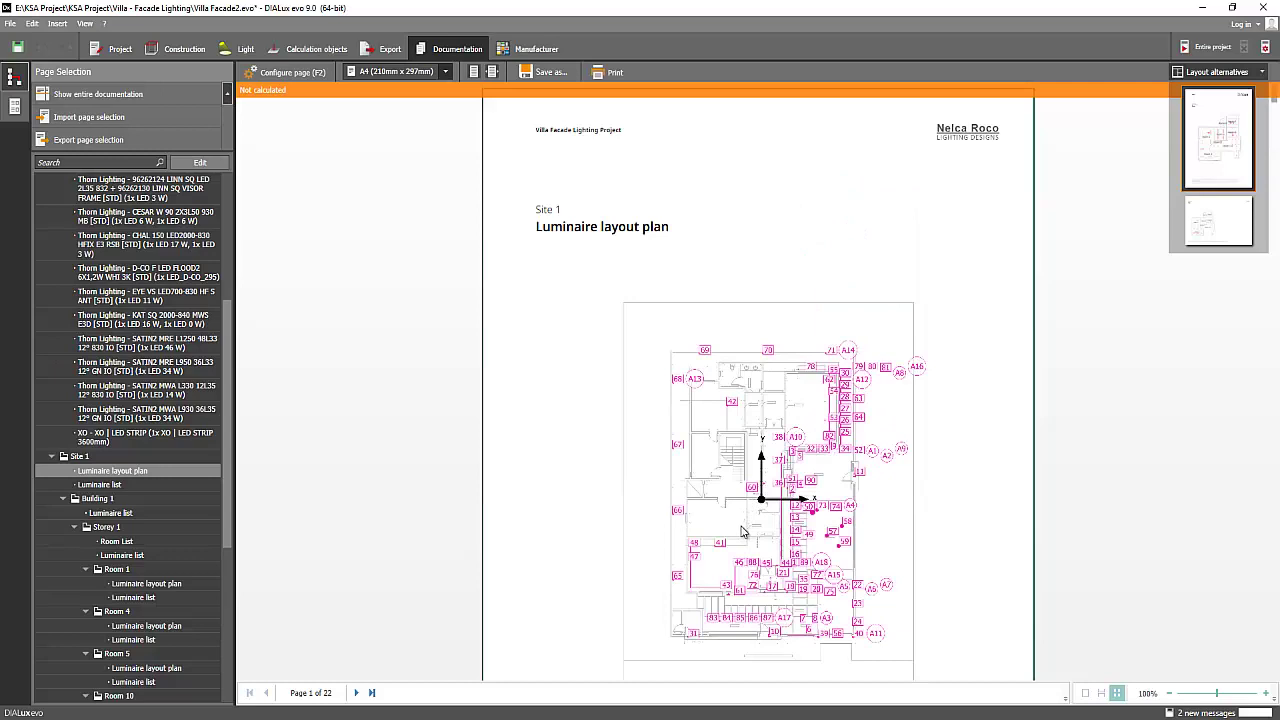
{"action": "scroll", "coordinate": [744, 530], "scroll_direction": "down", "scroll_amount": 3}
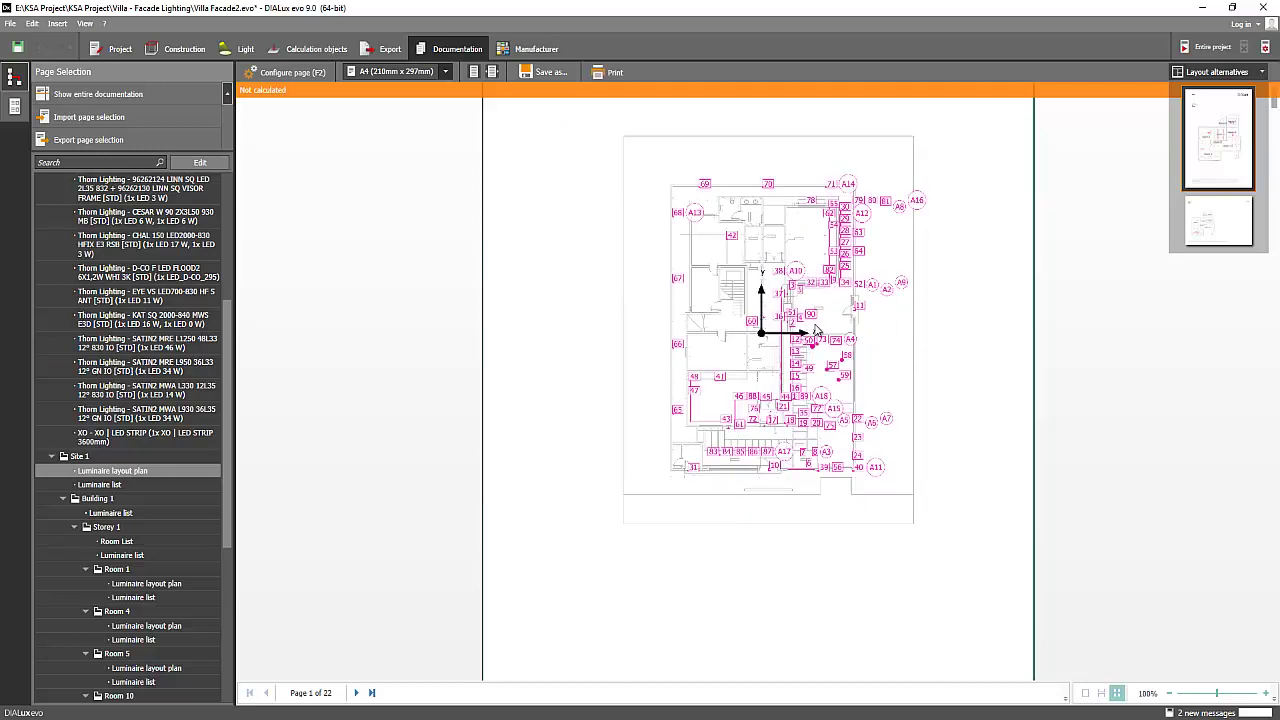
{"action": "scroll", "coordinate": [818, 404], "scroll_direction": "down", "scroll_amount": 9}
{"action": "scroll", "coordinate": [803, 431], "scroll_direction": "up", "scroll_amount": 11}
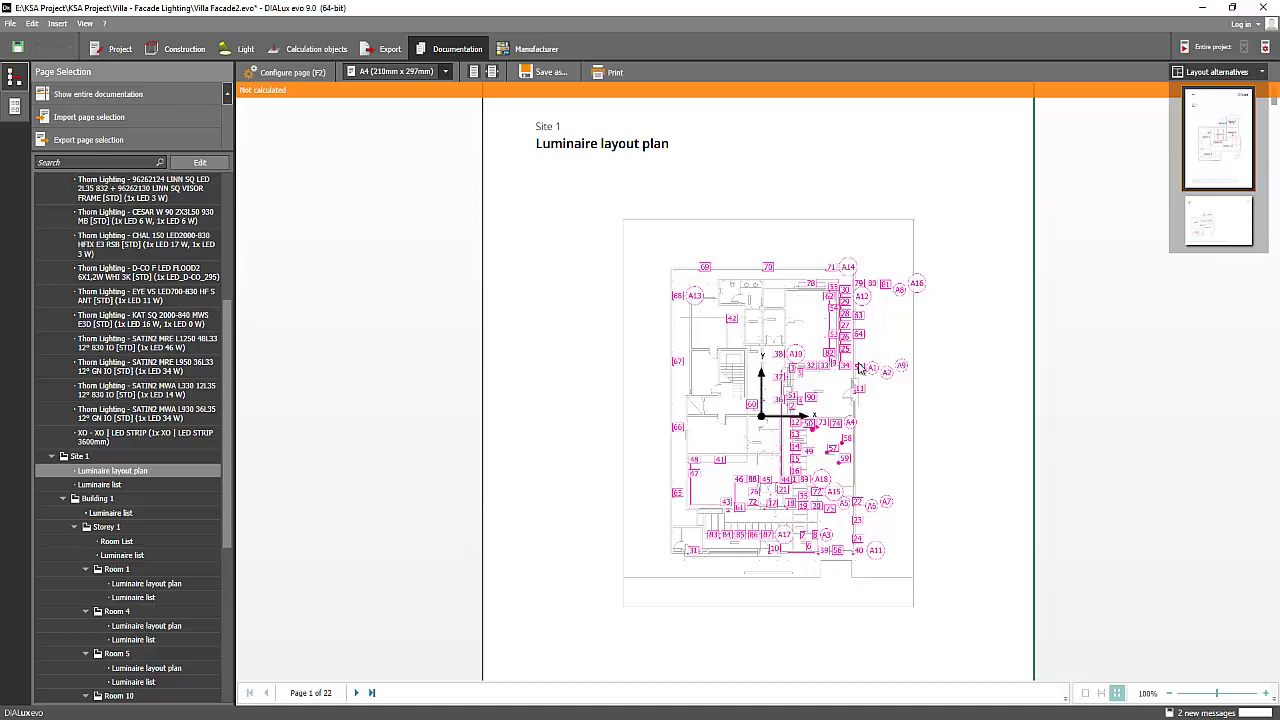
{"action": "scroll", "coordinate": [772, 485], "scroll_direction": "down", "scroll_amount": 15}
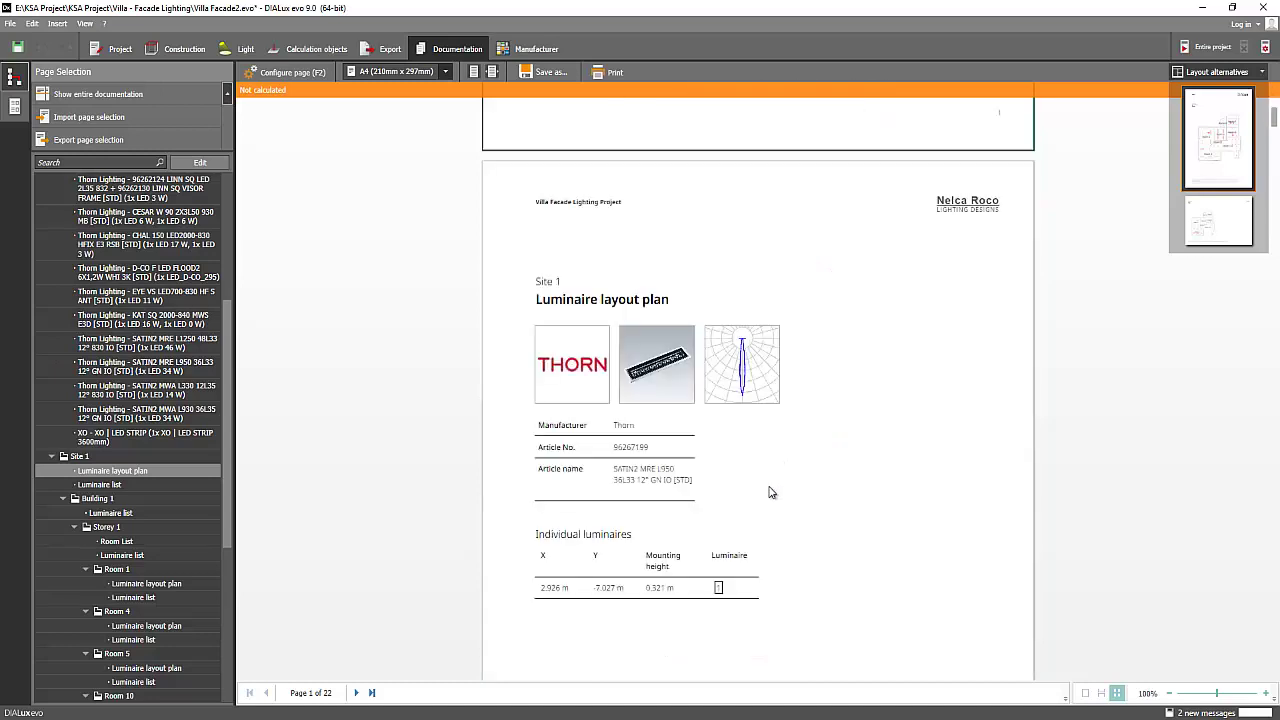
{"action": "scroll", "coordinate": [769, 495], "scroll_direction": "down", "scroll_amount": 15}
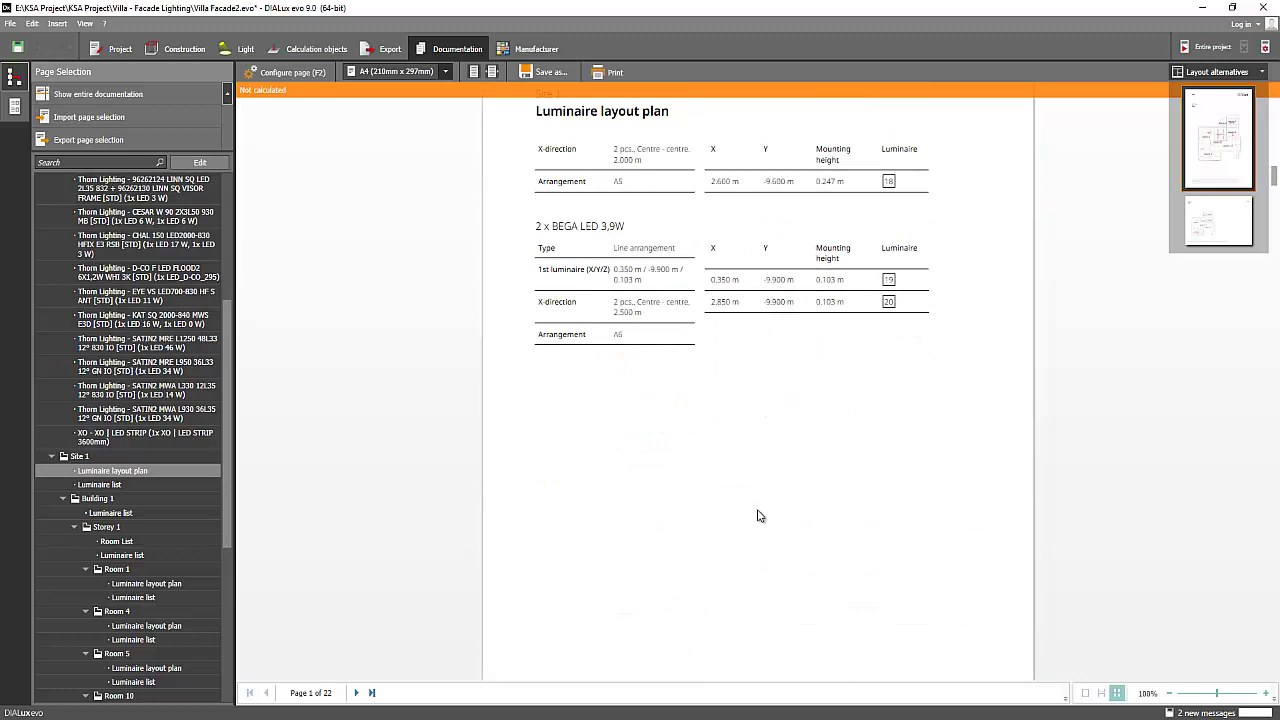
{"action": "scroll", "coordinate": [758, 515], "scroll_direction": "down", "scroll_amount": 12}
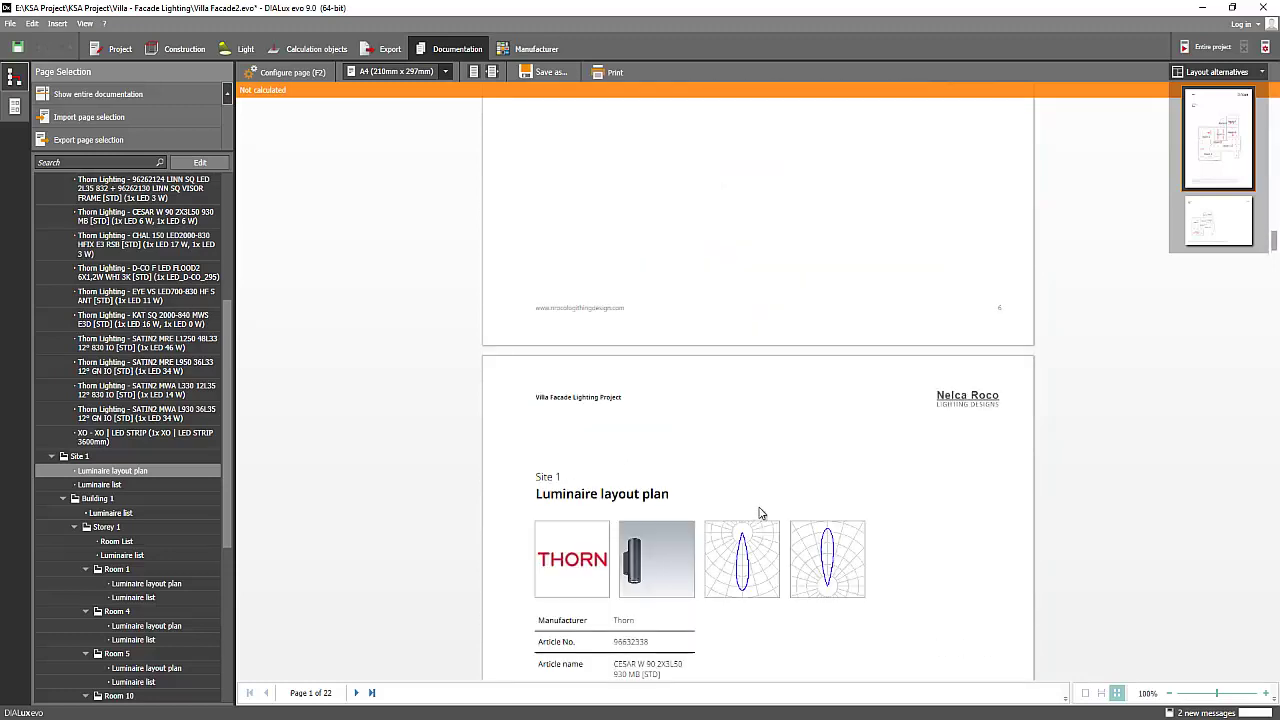
{"action": "scroll", "coordinate": [903, 300], "scroll_direction": "up", "scroll_amount": 1}
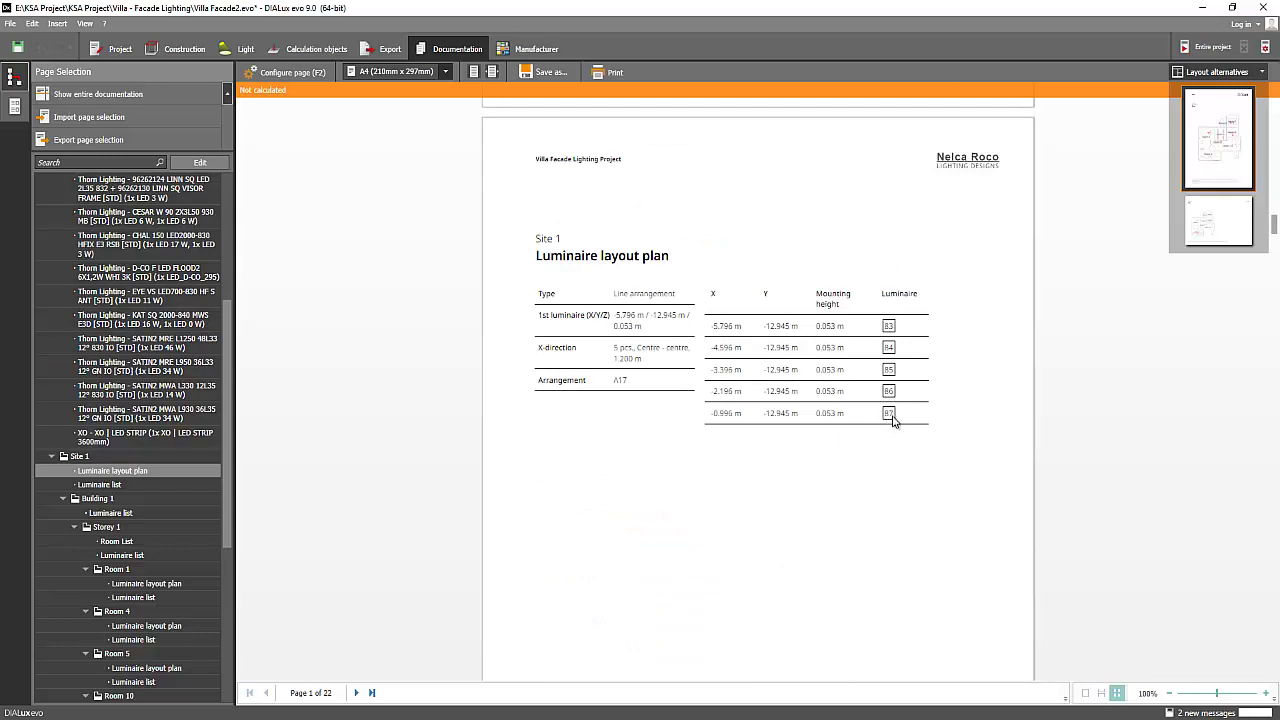
{"action": "scroll", "coordinate": [885, 423], "scroll_direction": "down", "scroll_amount": 15}
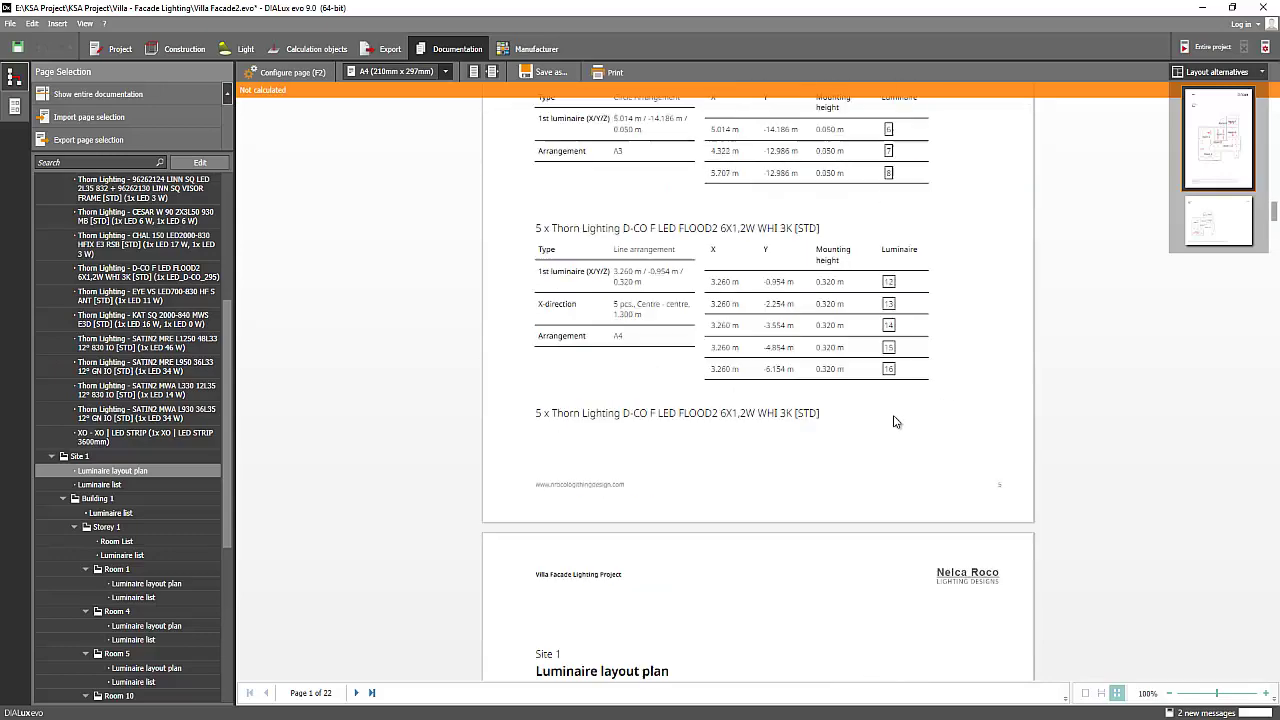
{"action": "scroll", "coordinate": [893, 417], "scroll_direction": "down", "scroll_amount": 10}
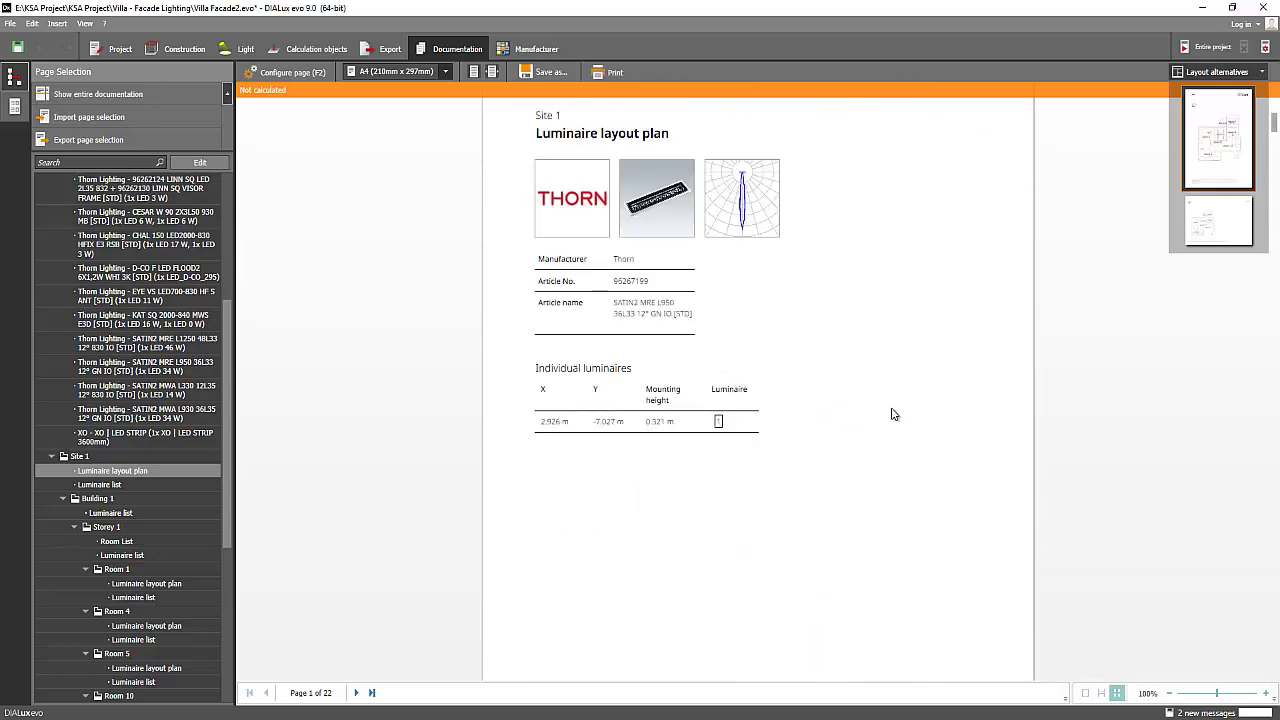
{"action": "scroll", "coordinate": [868, 360], "scroll_direction": "up", "scroll_amount": 3}
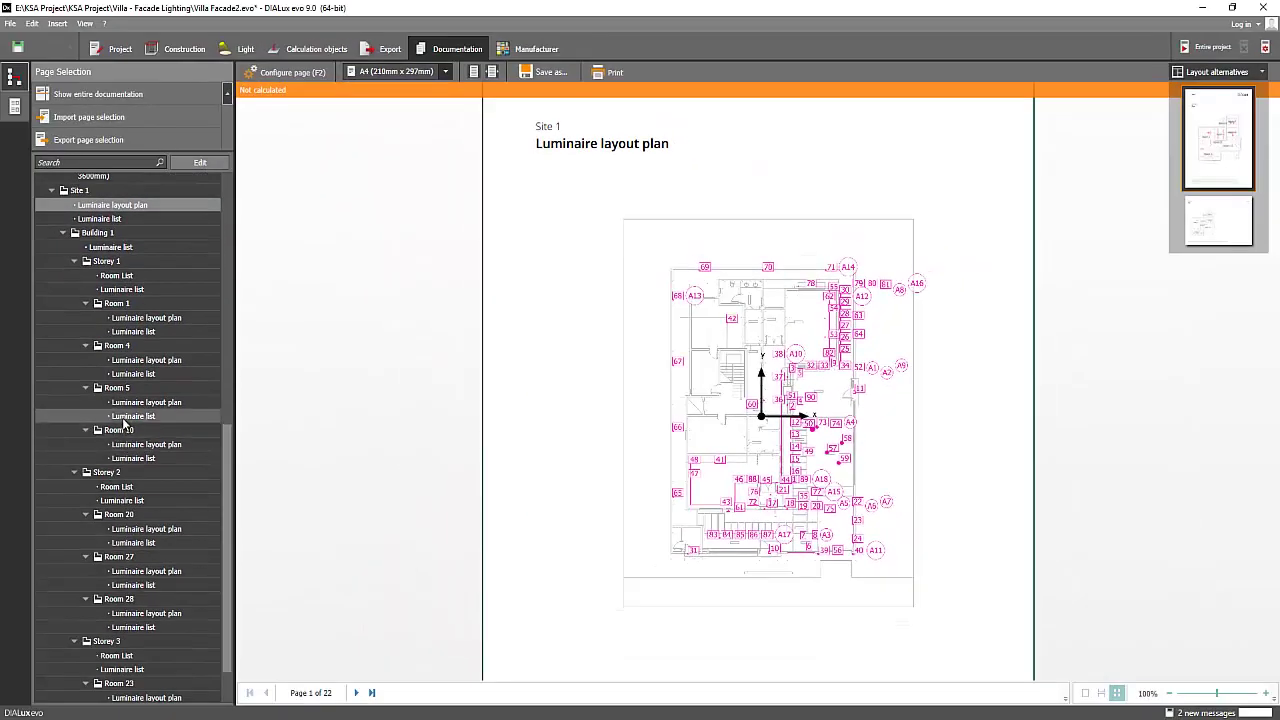
{"action": "scroll", "coordinate": [135, 440], "scroll_direction": "down", "scroll_amount": 1}
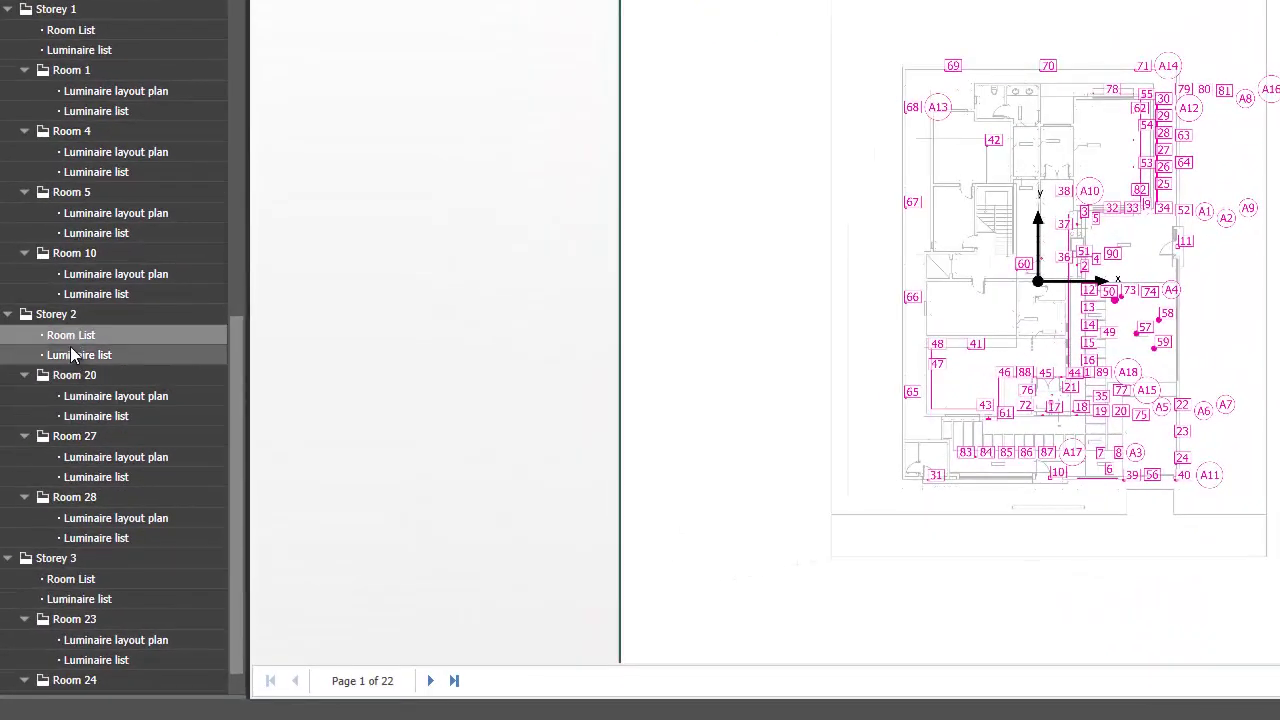
Open the Storey 2 Room List and scroll its two pages covering Rooms 20, 27 and 28.
{"action": "left_click", "coordinate": [73, 334]}
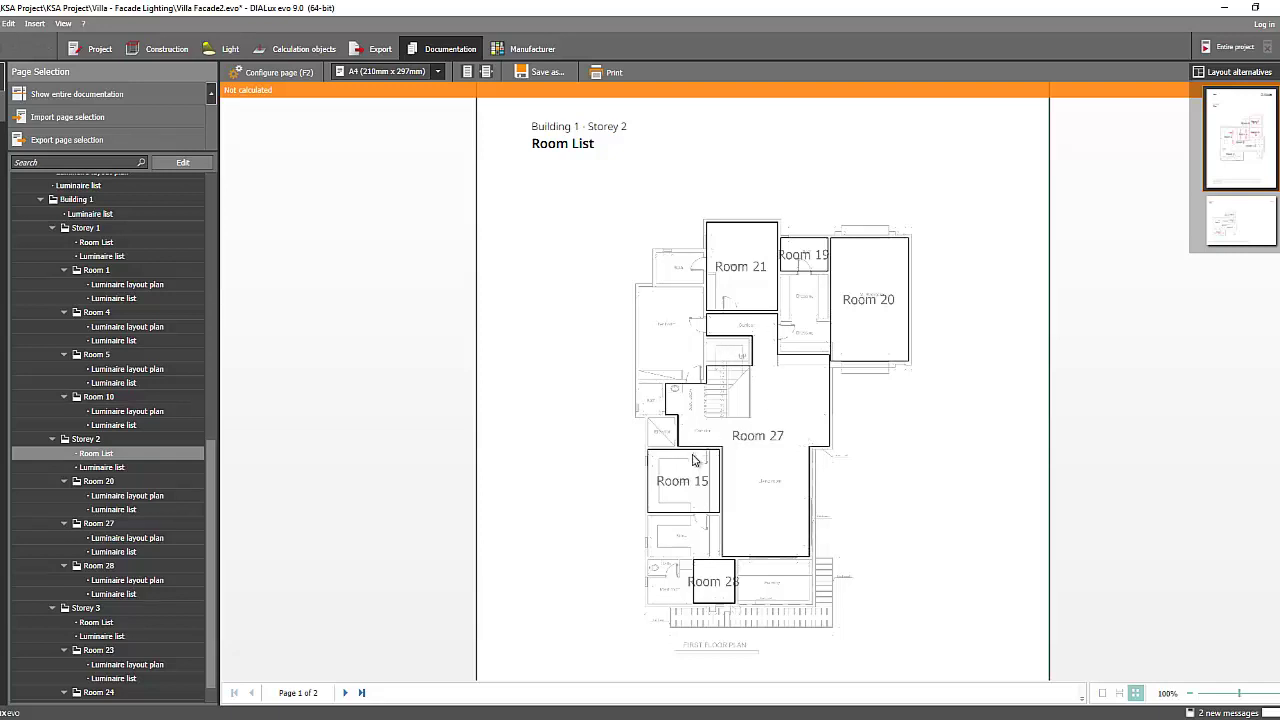
{"action": "scroll", "coordinate": [695, 460], "scroll_direction": "down", "scroll_amount": 3}
{"action": "scroll", "coordinate": [722, 463], "scroll_direction": "down", "scroll_amount": 6}
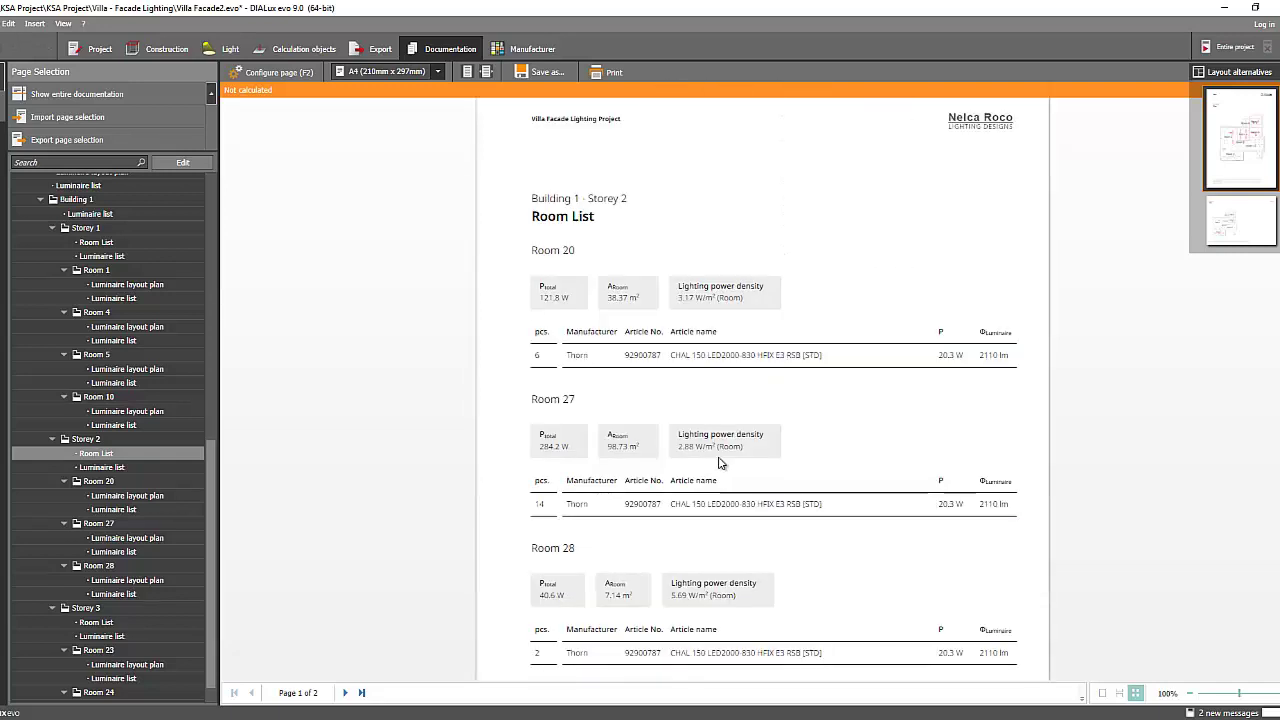
{"action": "scroll", "coordinate": [722, 463], "scroll_direction": "down", "scroll_amount": 3}
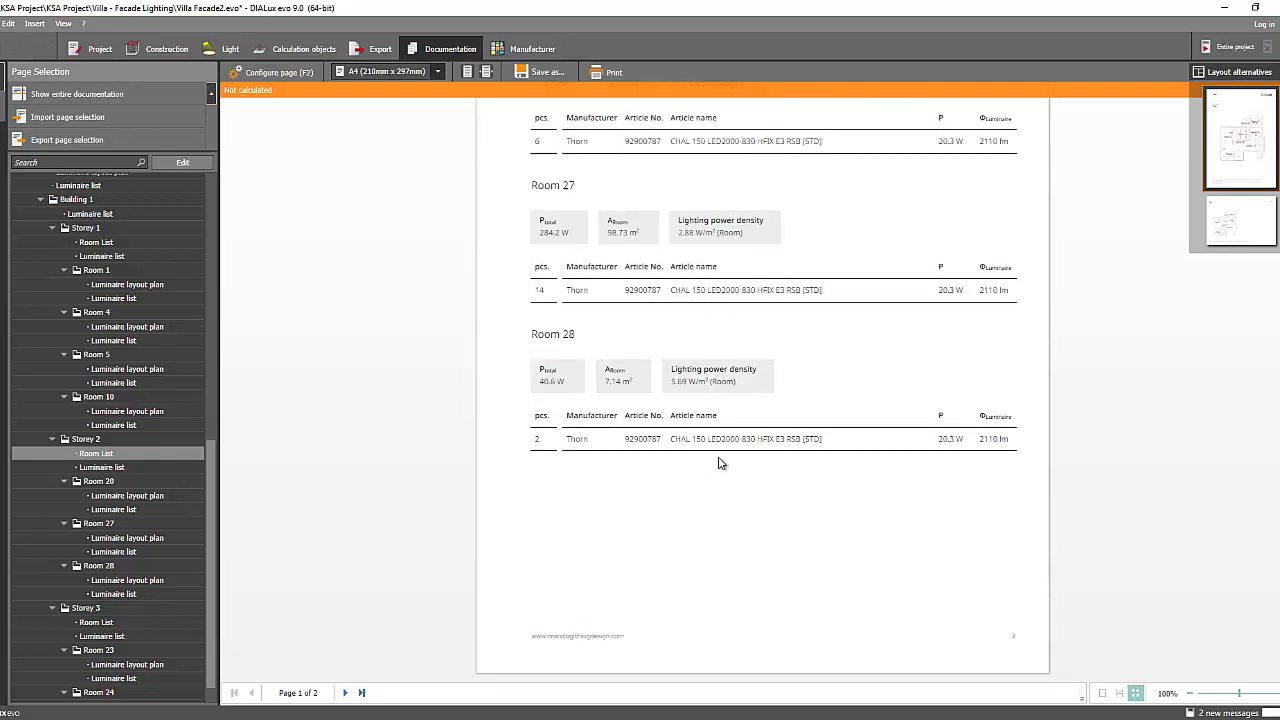
{"action": "scroll", "coordinate": [722, 463], "scroll_direction": "up", "scroll_amount": 10}
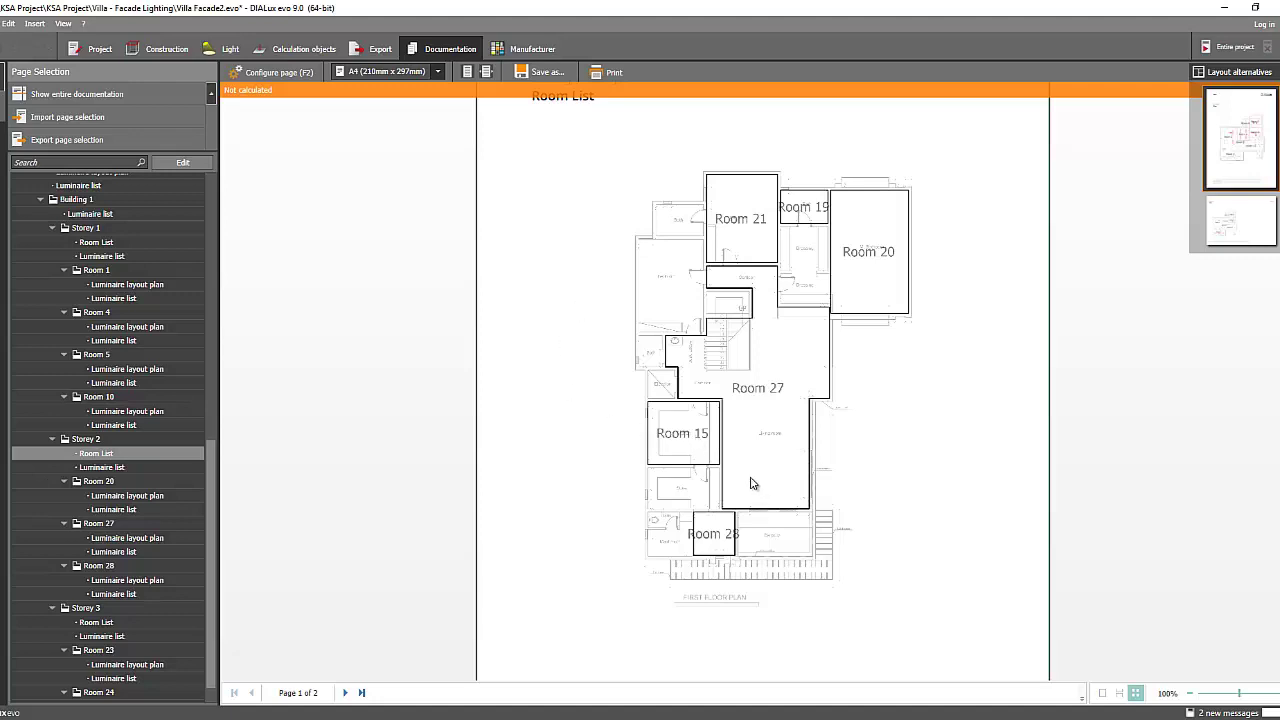
{"action": "scroll", "coordinate": [735, 478], "scroll_direction": "down", "scroll_amount": 6}
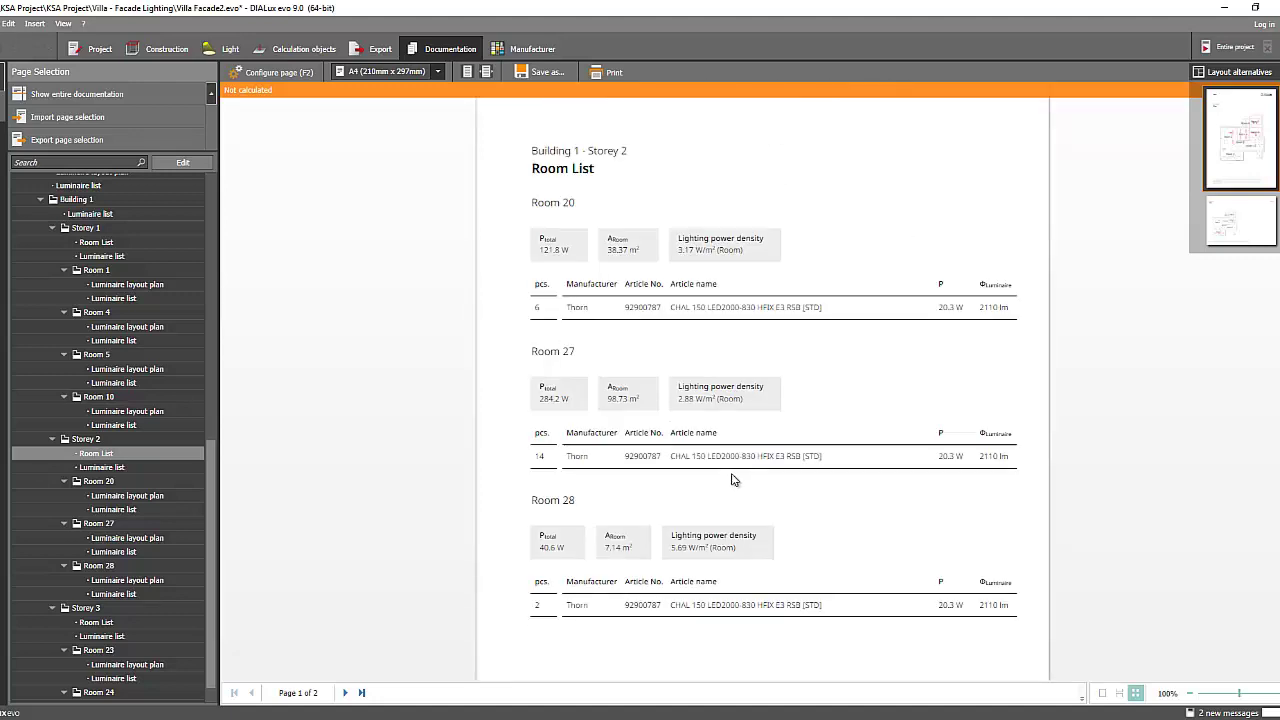
{"action": "scroll", "coordinate": [728, 476], "scroll_direction": "up", "scroll_amount": 5}
{"action": "scroll", "coordinate": [727, 475], "scroll_direction": "up", "scroll_amount": 3}
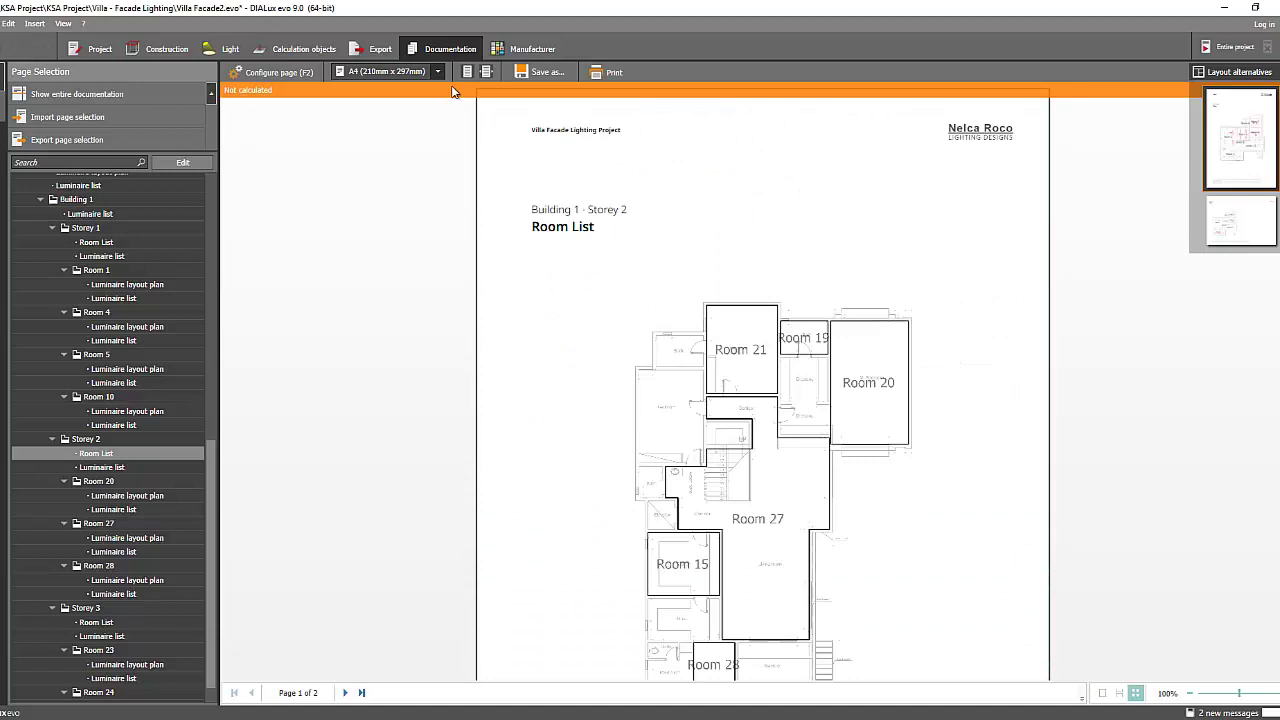
Export only the current page as the PDF 'Storey 2_Room List' to the Desktop.
{"action": "left_click", "coordinate": [546, 73]}
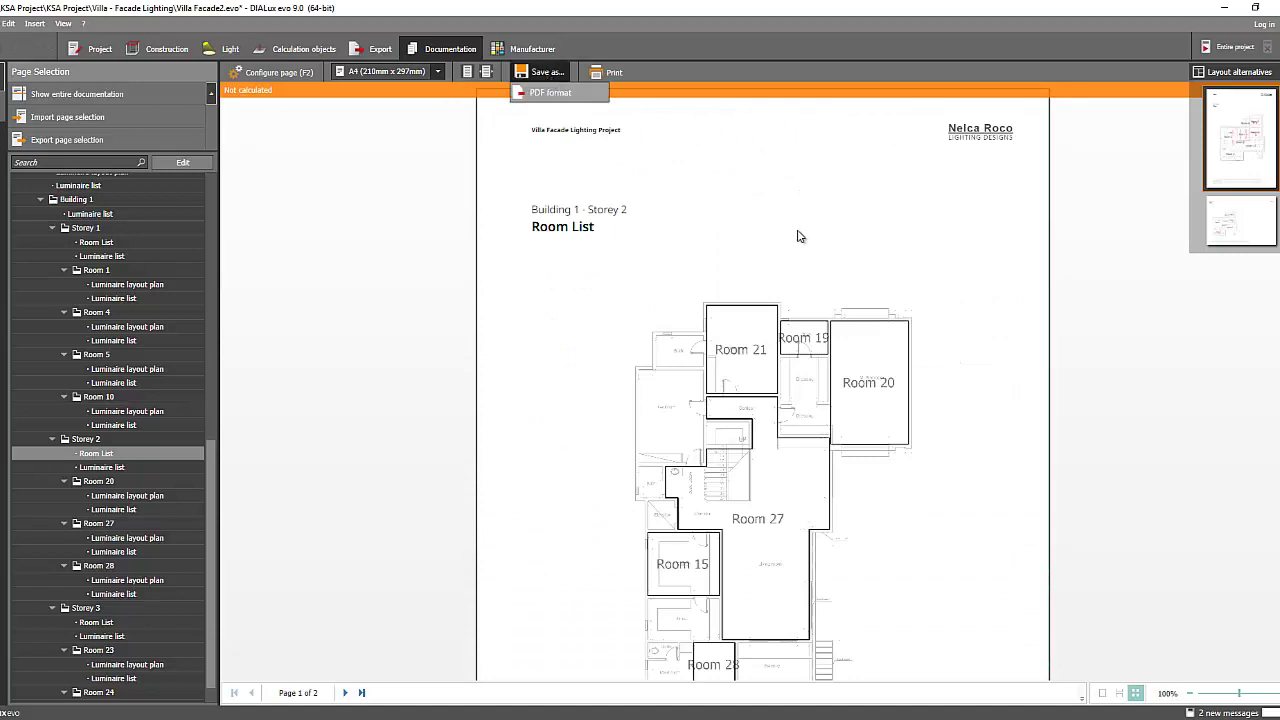
{"action": "left_click", "coordinate": [565, 92]}
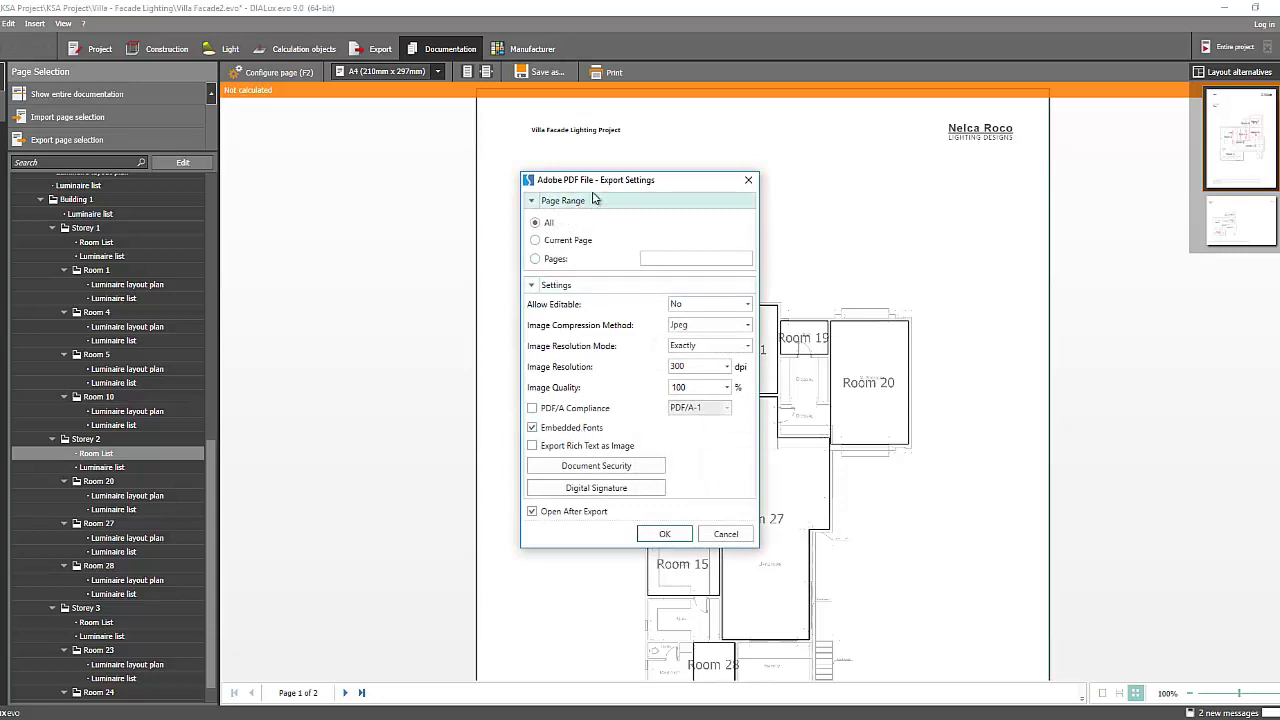
{"action": "left_click", "coordinate": [537, 242]}
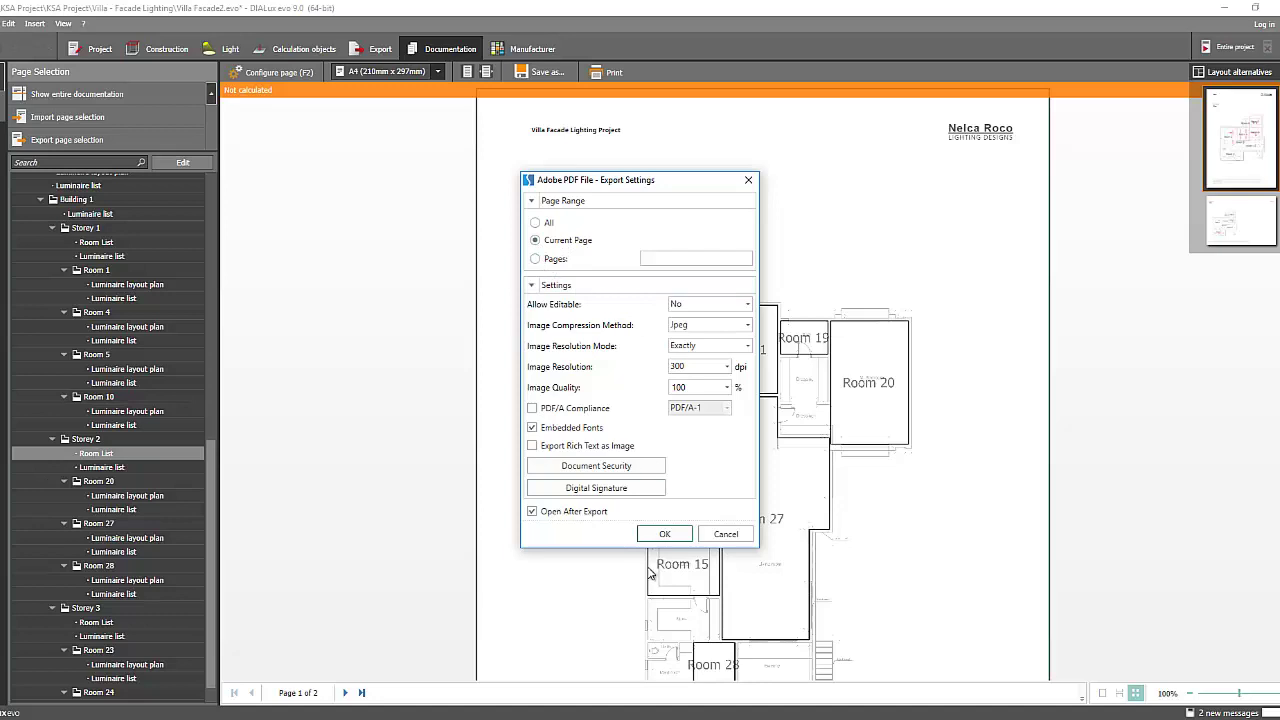
{"action": "left_click", "coordinate": [664, 533]}
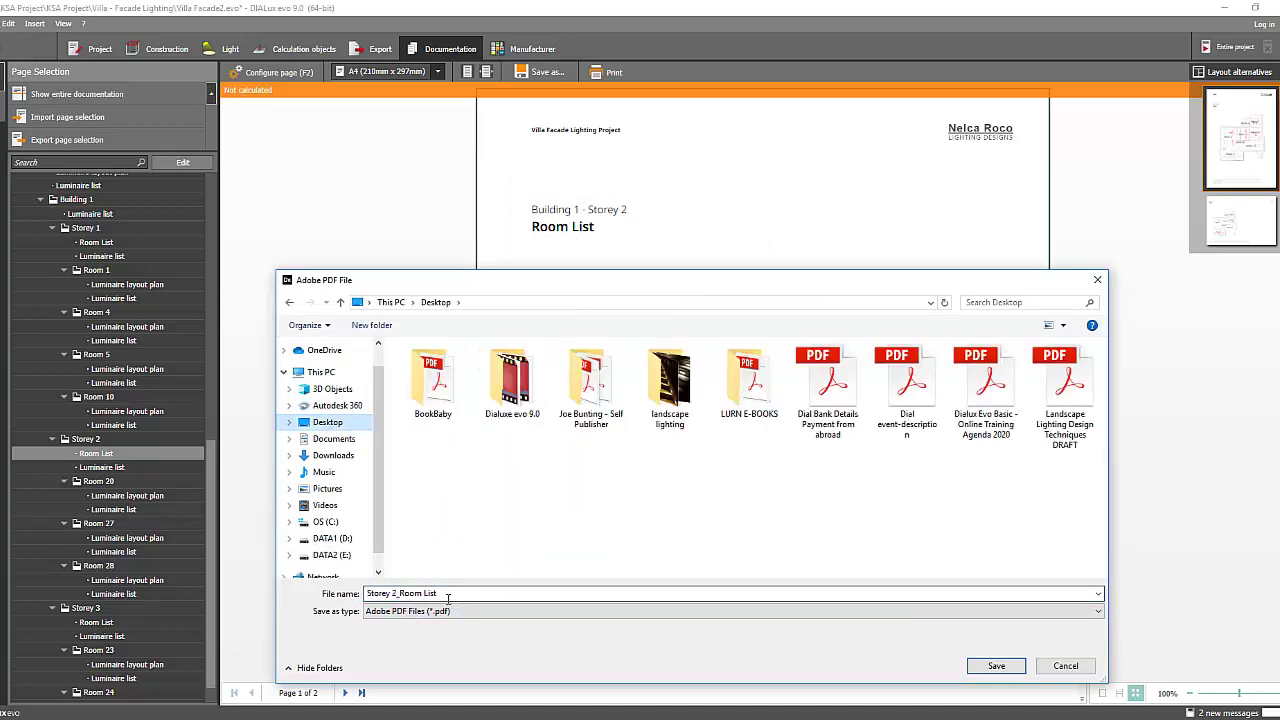
{"action": "left_click", "coordinate": [975, 670]}
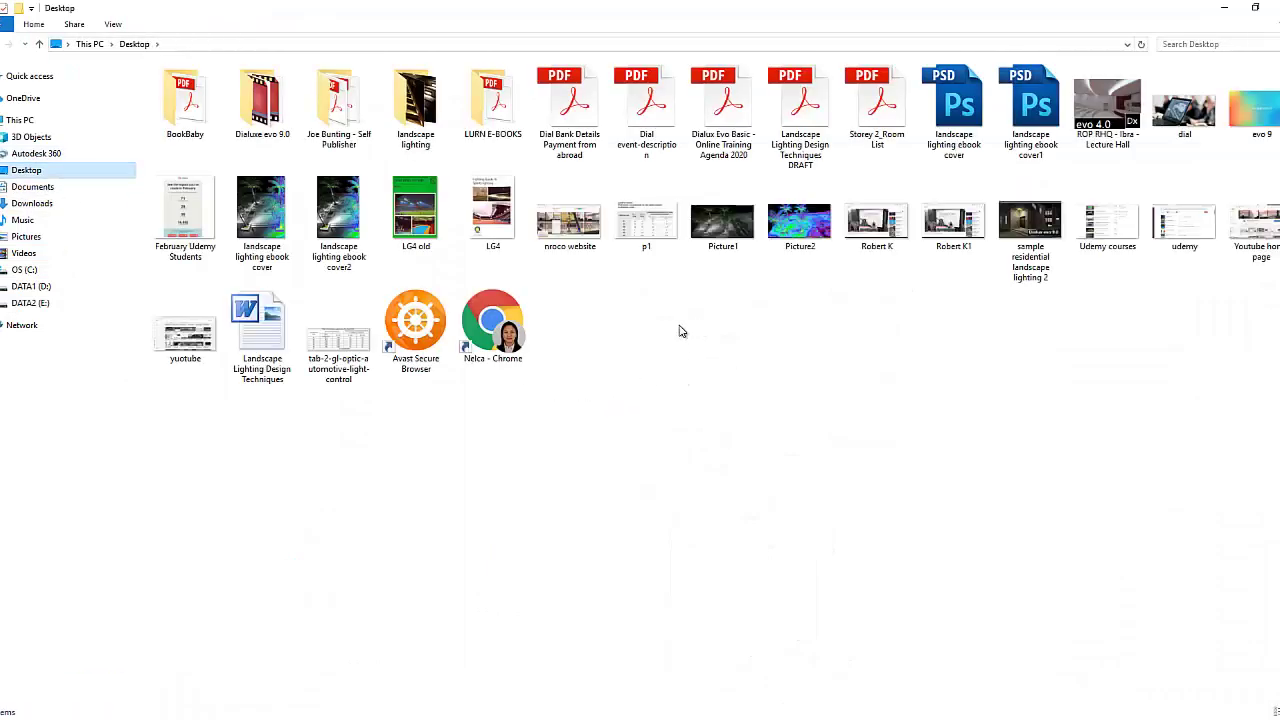
Open the Storey 2_Room List PDF from the Desktop in Adobe Acrobat.
{"action": "left_click", "coordinate": [880, 112]}
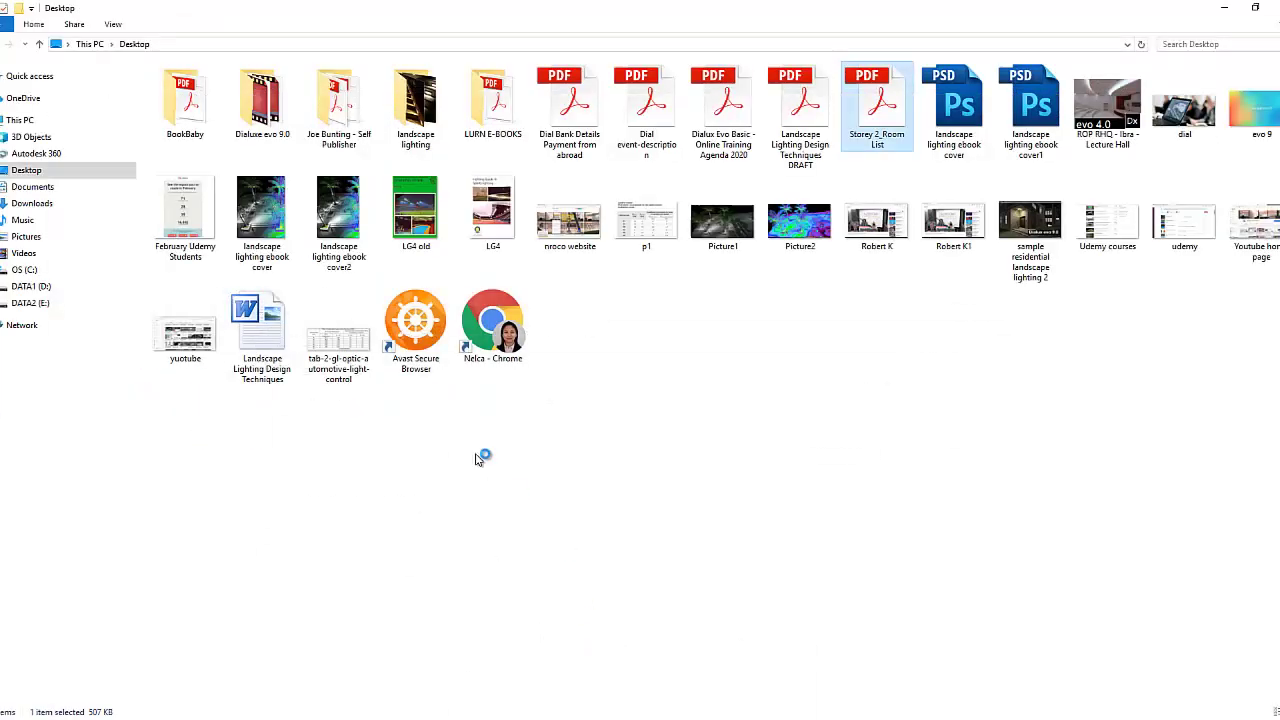
{"action": "key", "text": "Return"}
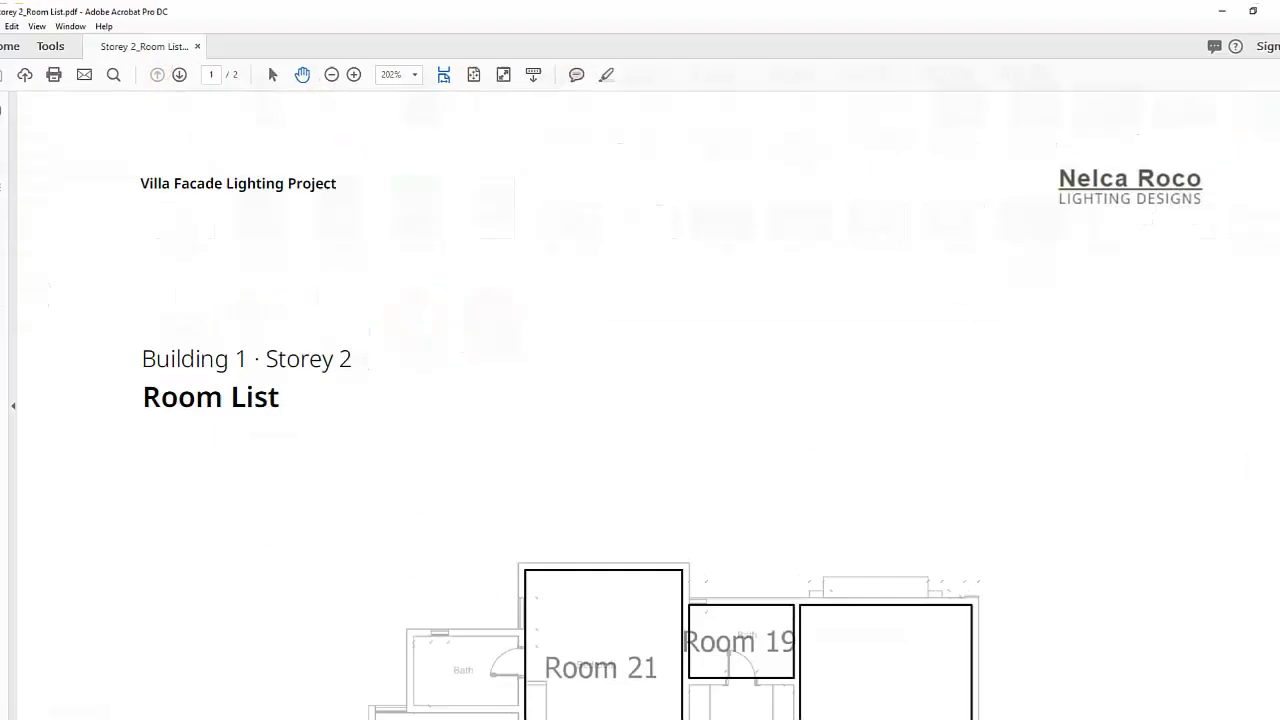
Show both Room List PDF pages in Two Page View, then close Acrobat and return to DIALux evo.
{"action": "left_click", "coordinate": [34, 22]}
{"action": "mouse_move", "coordinate": [75, 90]}
{"action": "left_click", "coordinate": [262, 133]}
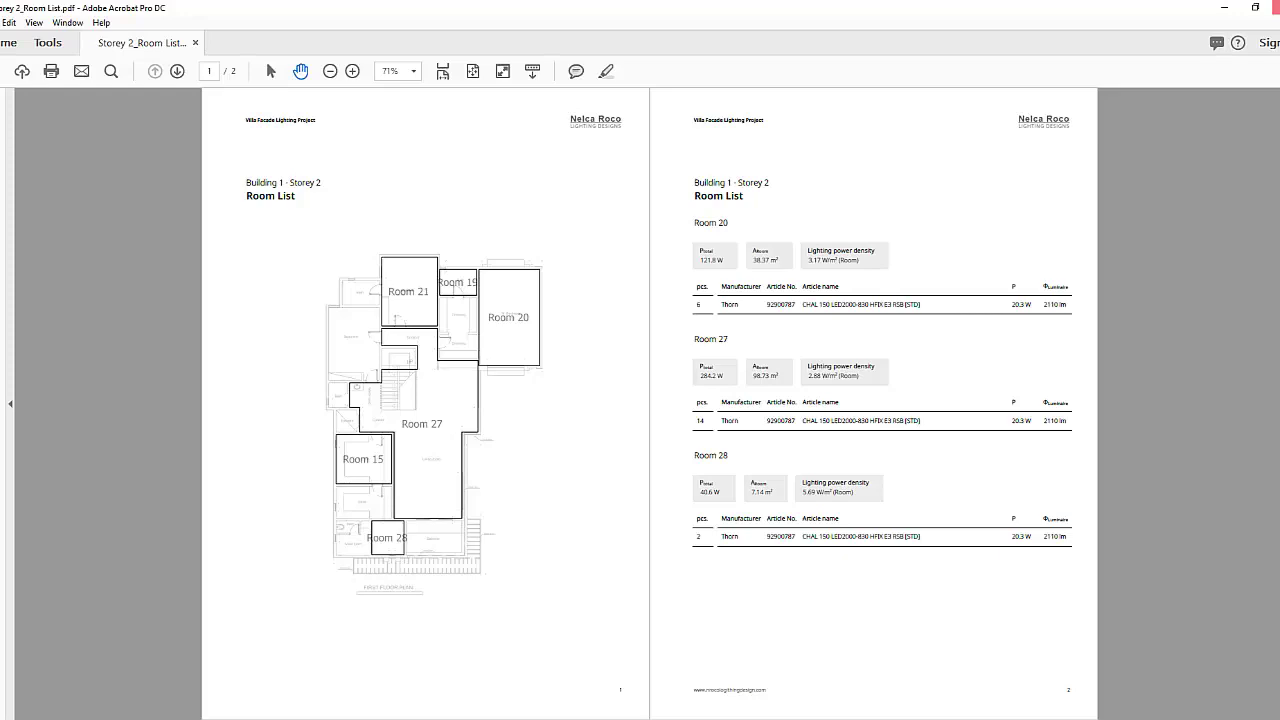
{"action": "key", "text": "alt+F4"}
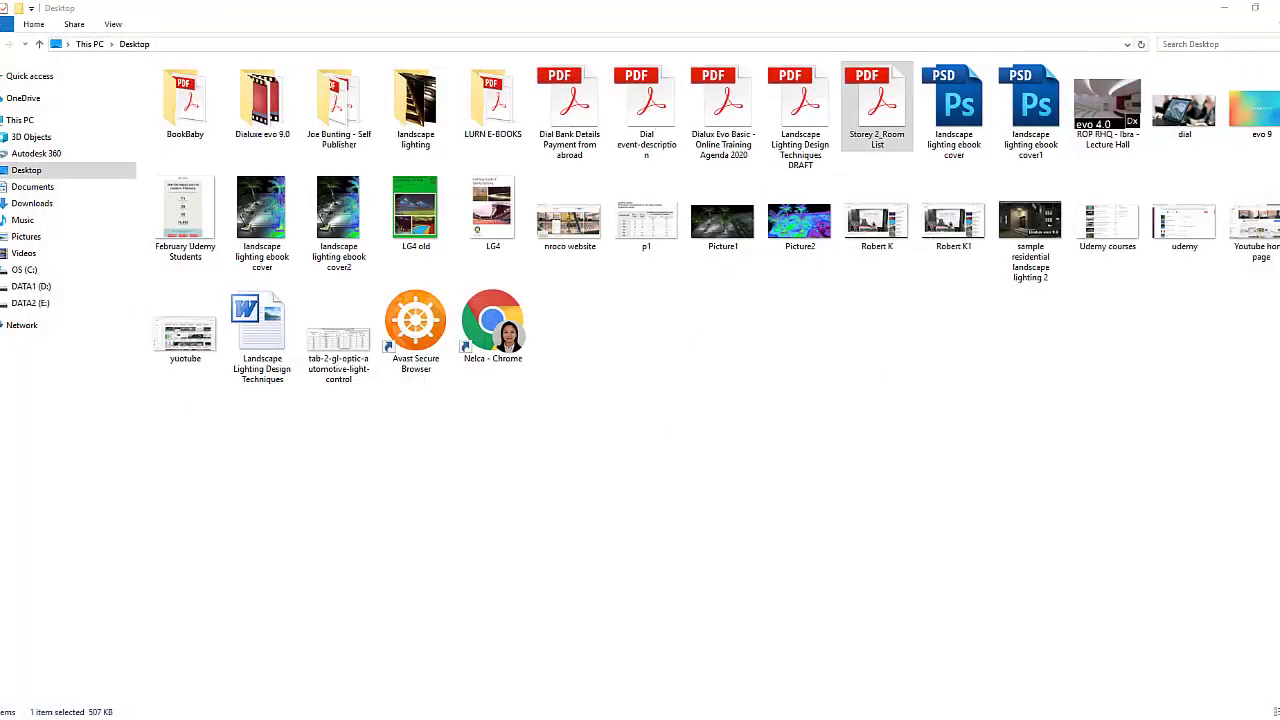
{"action": "key", "text": "alt+Tab"}
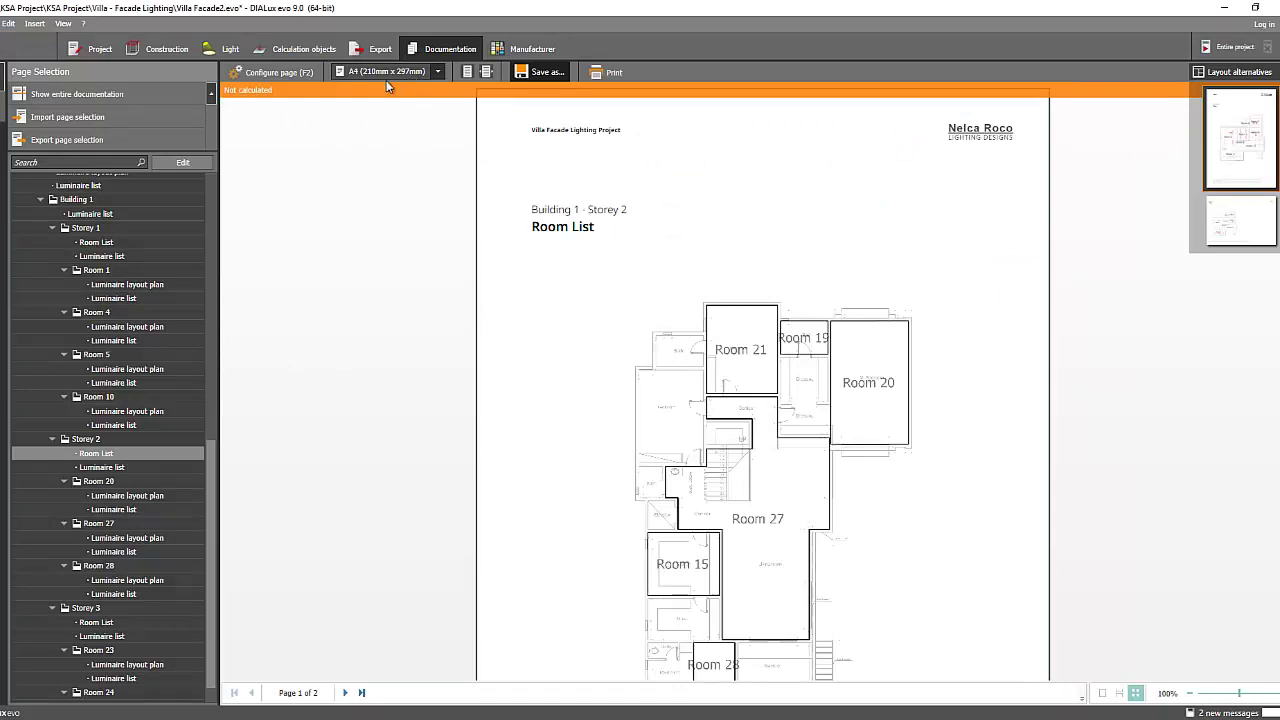
Turn off Plans in the background for the Storey 2 Room List page.
{"action": "left_click", "coordinate": [292, 74]}
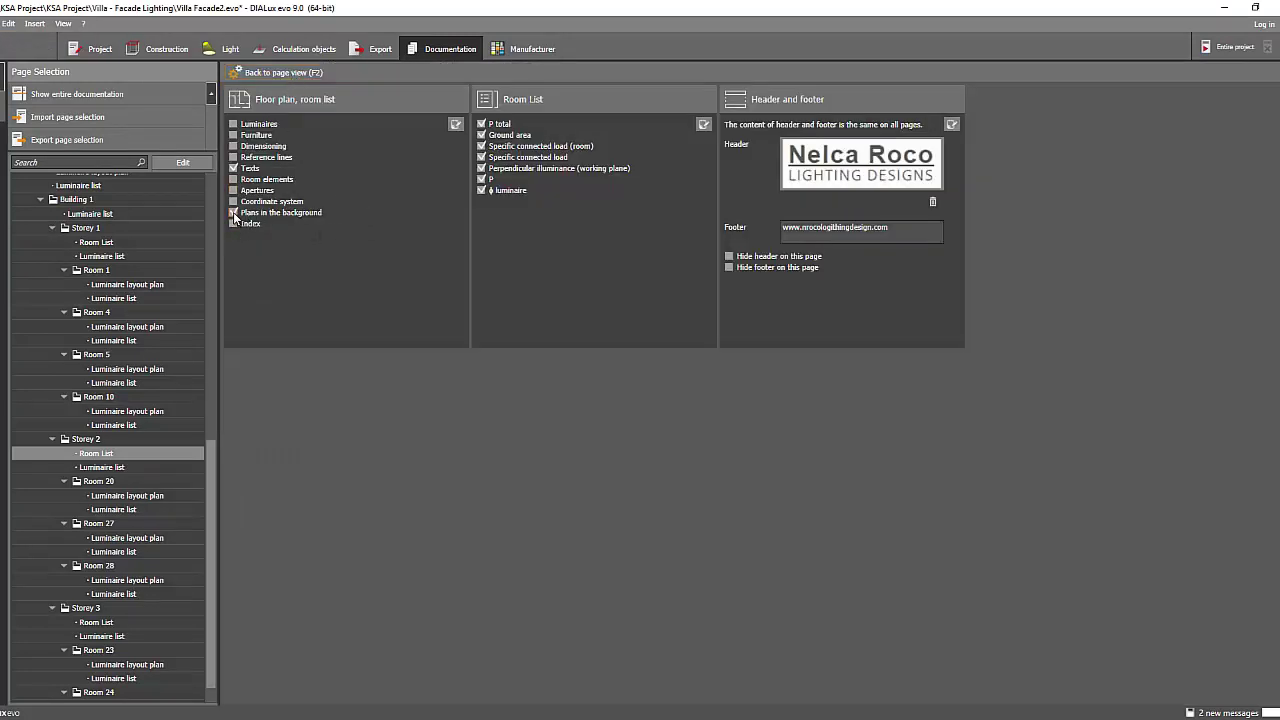
{"action": "left_click", "coordinate": [285, 73]}
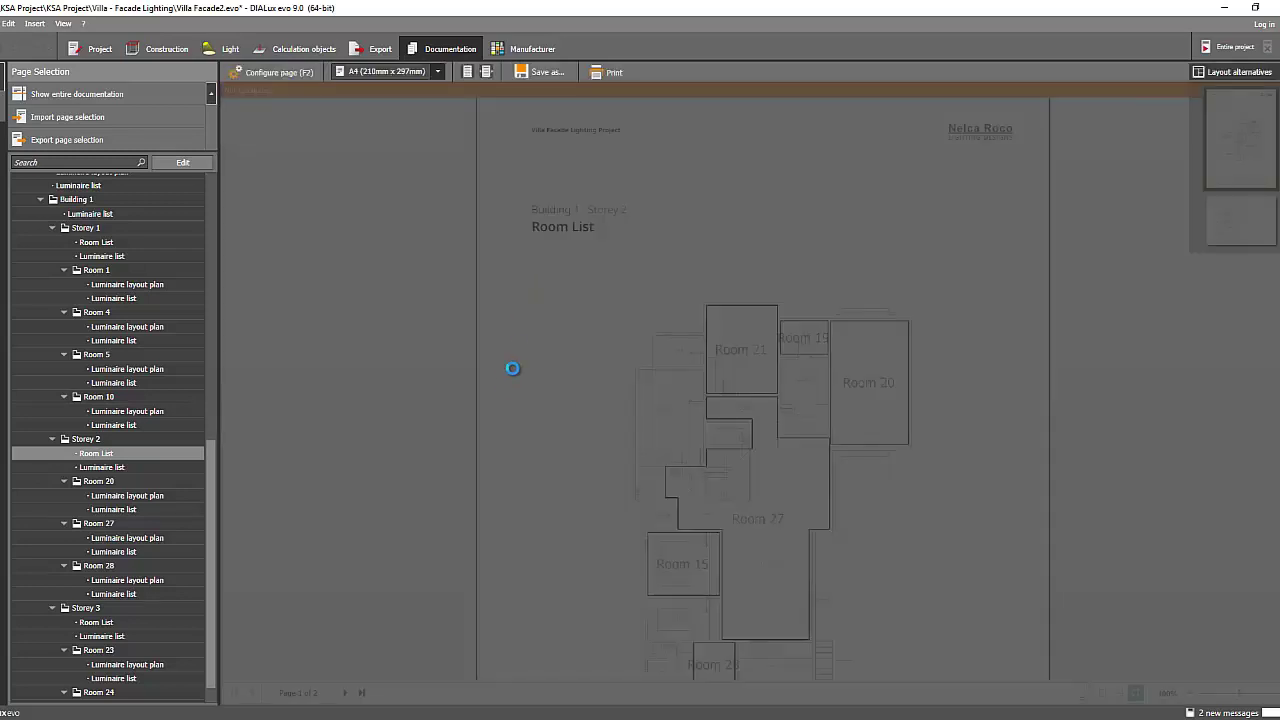
{"action": "scroll", "coordinate": [511, 397], "scroll_direction": "down", "scroll_amount": 3}
{"action": "scroll", "coordinate": [511, 400], "scroll_direction": "up", "scroll_amount": 3}
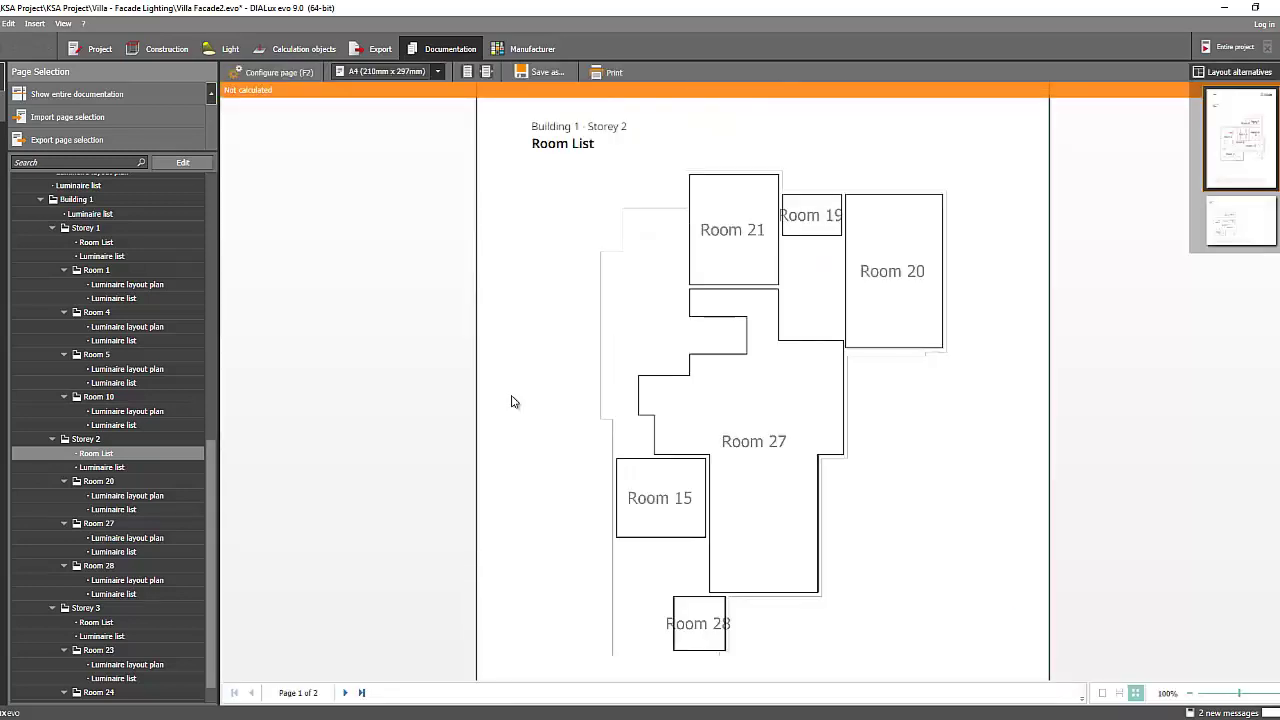
{"action": "scroll", "coordinate": [511, 401], "scroll_direction": "up", "scroll_amount": 2}
Export the outline-only Room List page as a PDF named Storey 2_Room List1.
{"action": "left_click", "coordinate": [540, 72]}
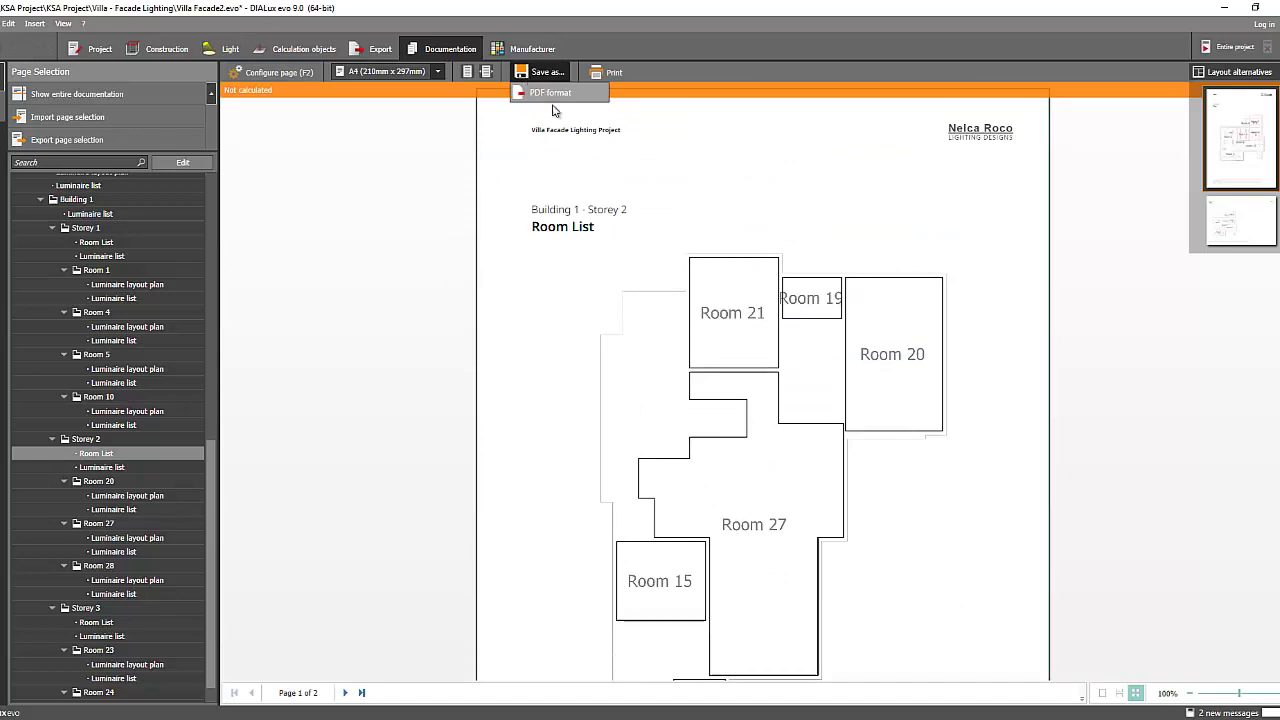
{"action": "left_click", "coordinate": [548, 94]}
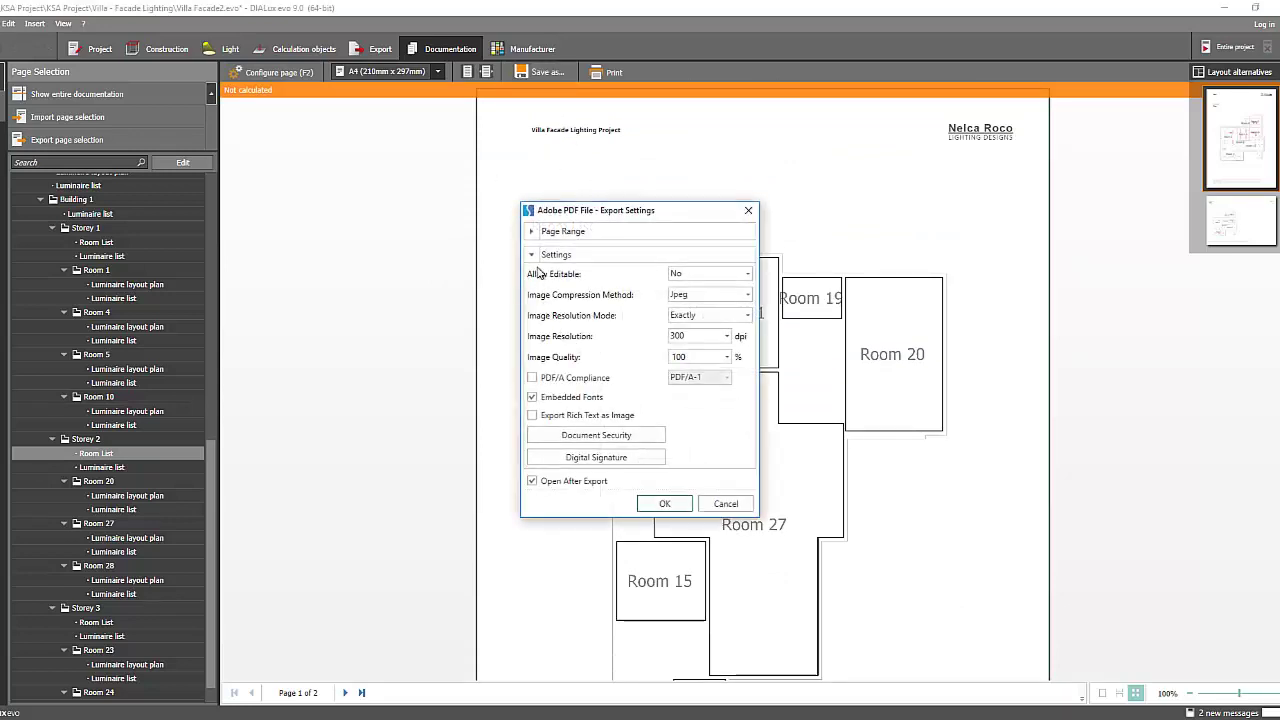
{"action": "left_click", "coordinate": [570, 232]}
{"action": "left_click", "coordinate": [664, 533]}
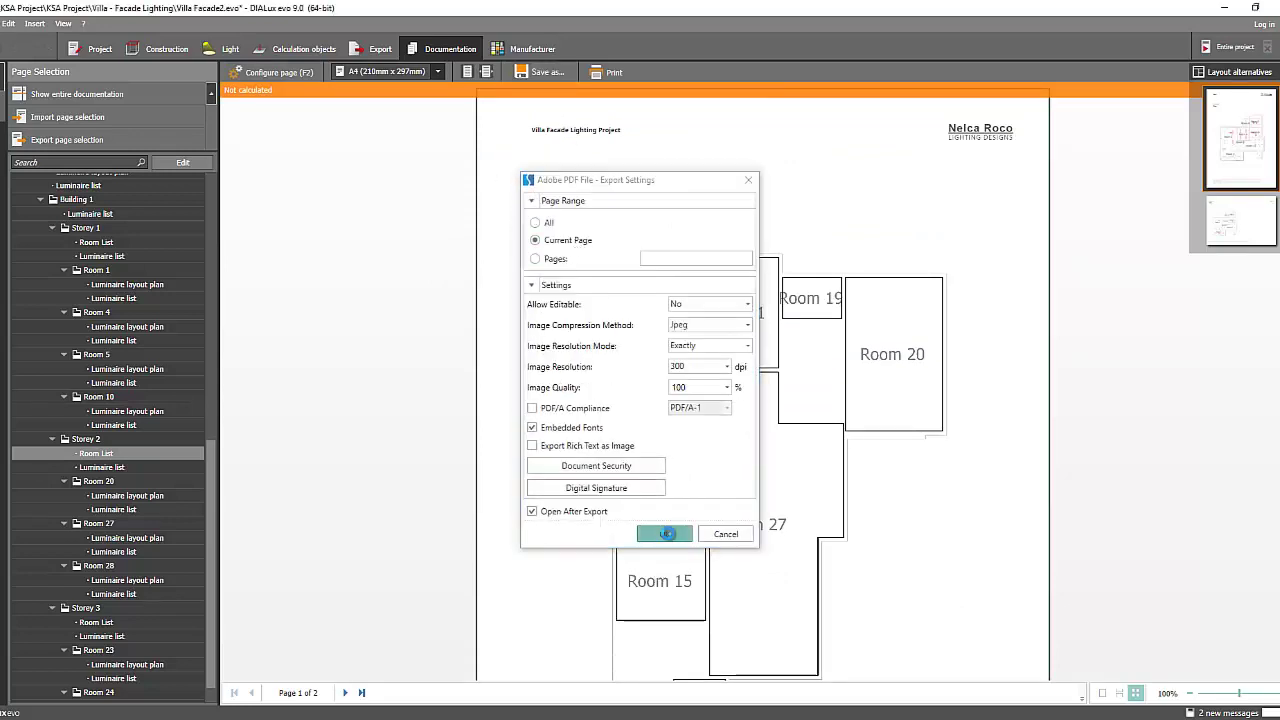
{"action": "left_click", "coordinate": [458, 594]}
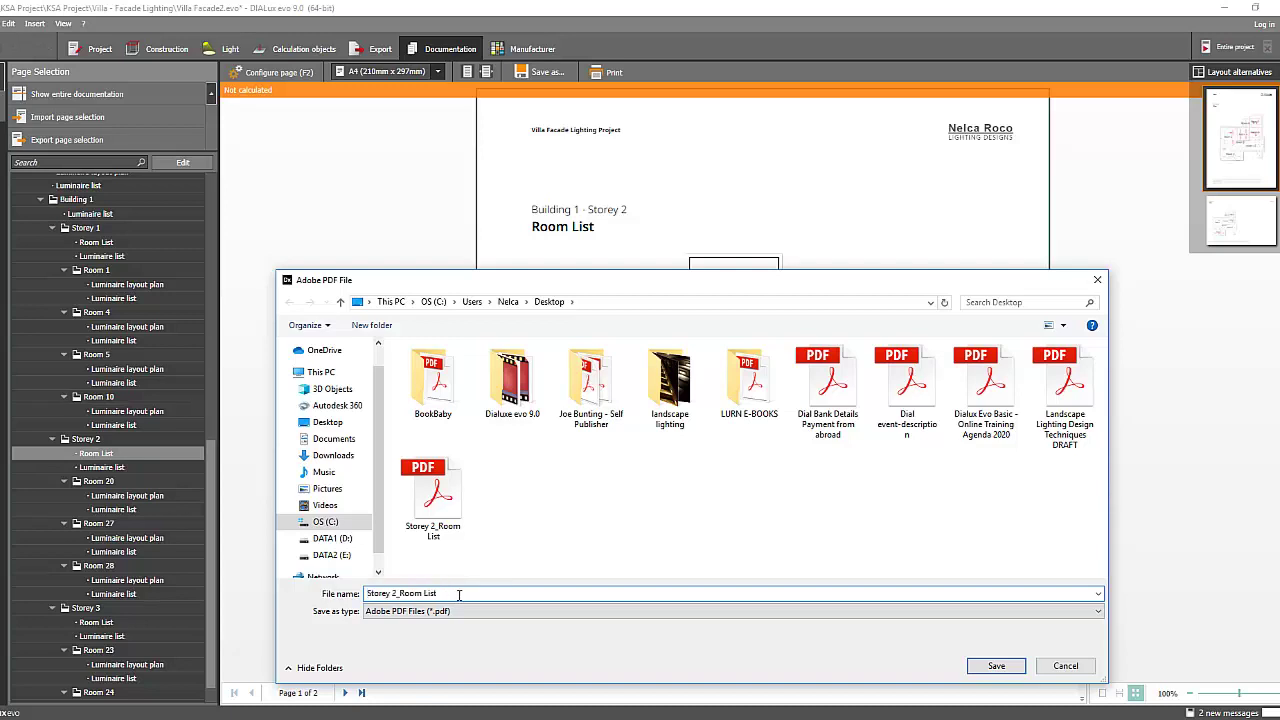
{"action": "left_click", "coordinate": [996, 666]}
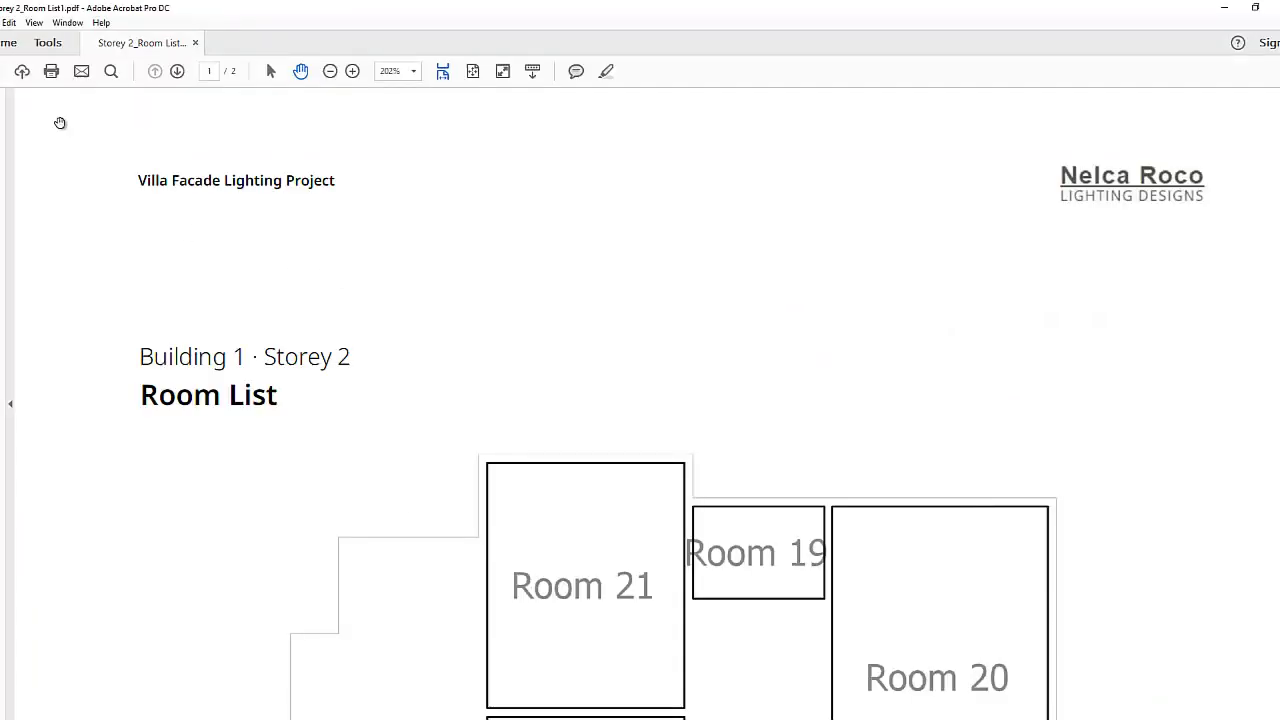
View the Storey 2_Room List1 pages in Two Page View, then return to DIALux evo.
{"action": "scroll", "coordinate": [386, 203], "scroll_direction": "down", "scroll_amount": 3}
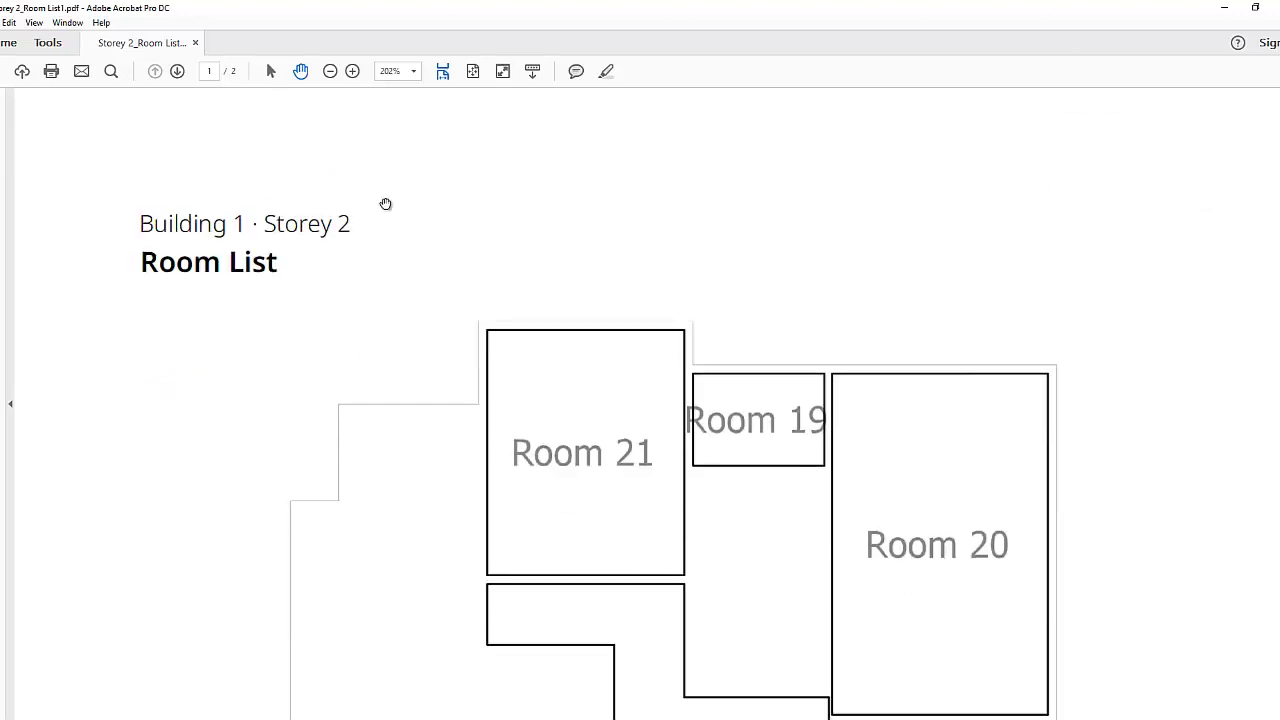
{"action": "left_click", "coordinate": [34, 22]}
{"action": "mouse_move", "coordinate": [90, 90]}
{"action": "left_click", "coordinate": [270, 133]}
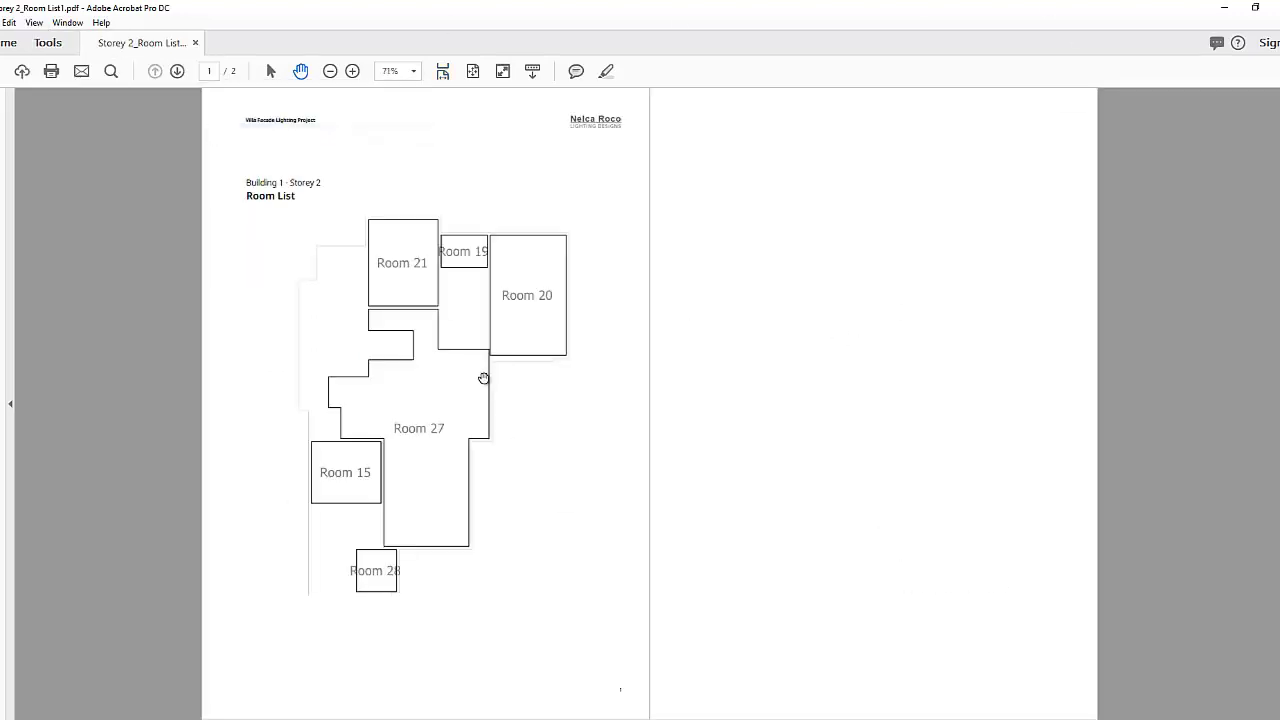
{"action": "key", "text": "alt+Tab"}
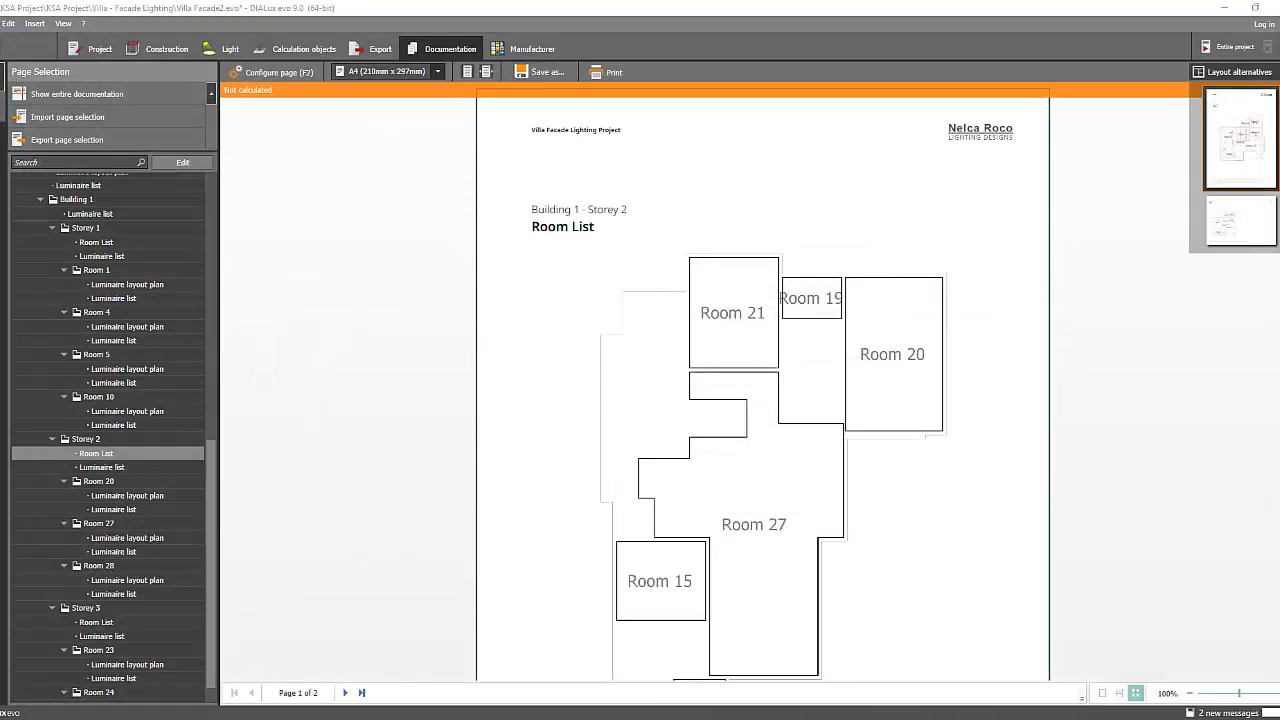
{"action": "key", "text": "alt+Tab"}
{"action": "left_click", "coordinate": [793, 472]}
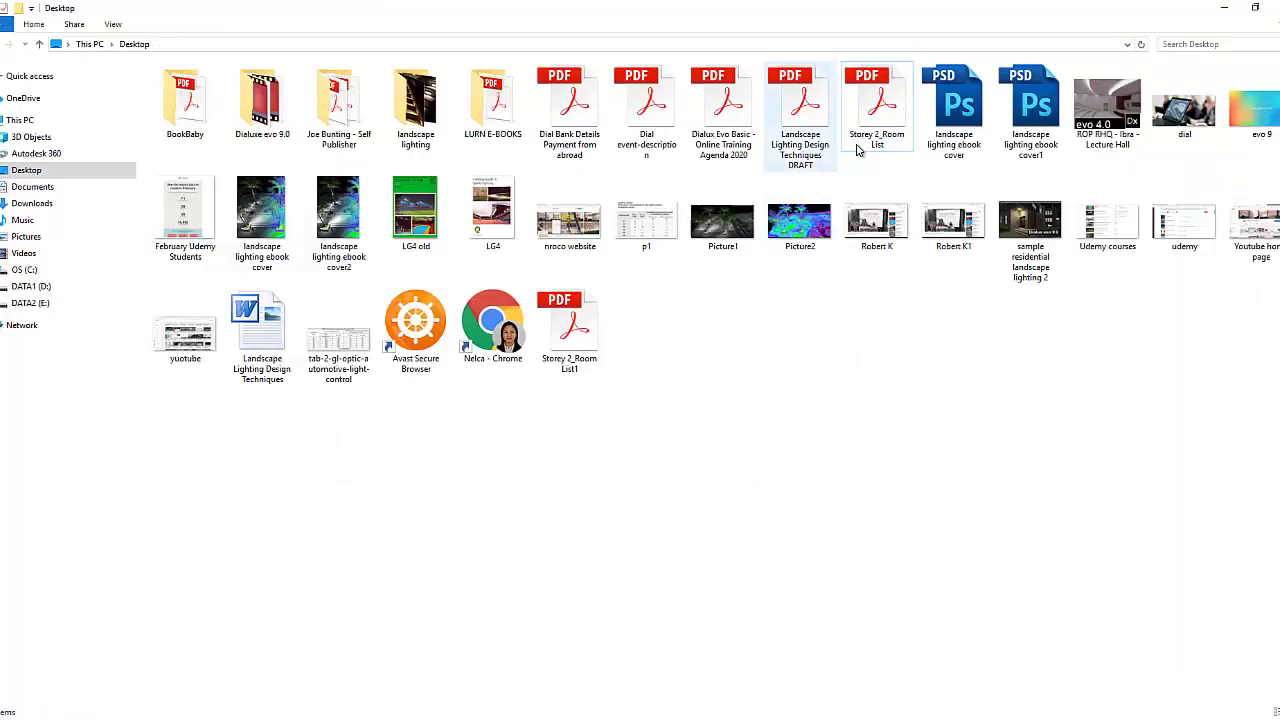
{"action": "right_click", "coordinate": [886, 353]}
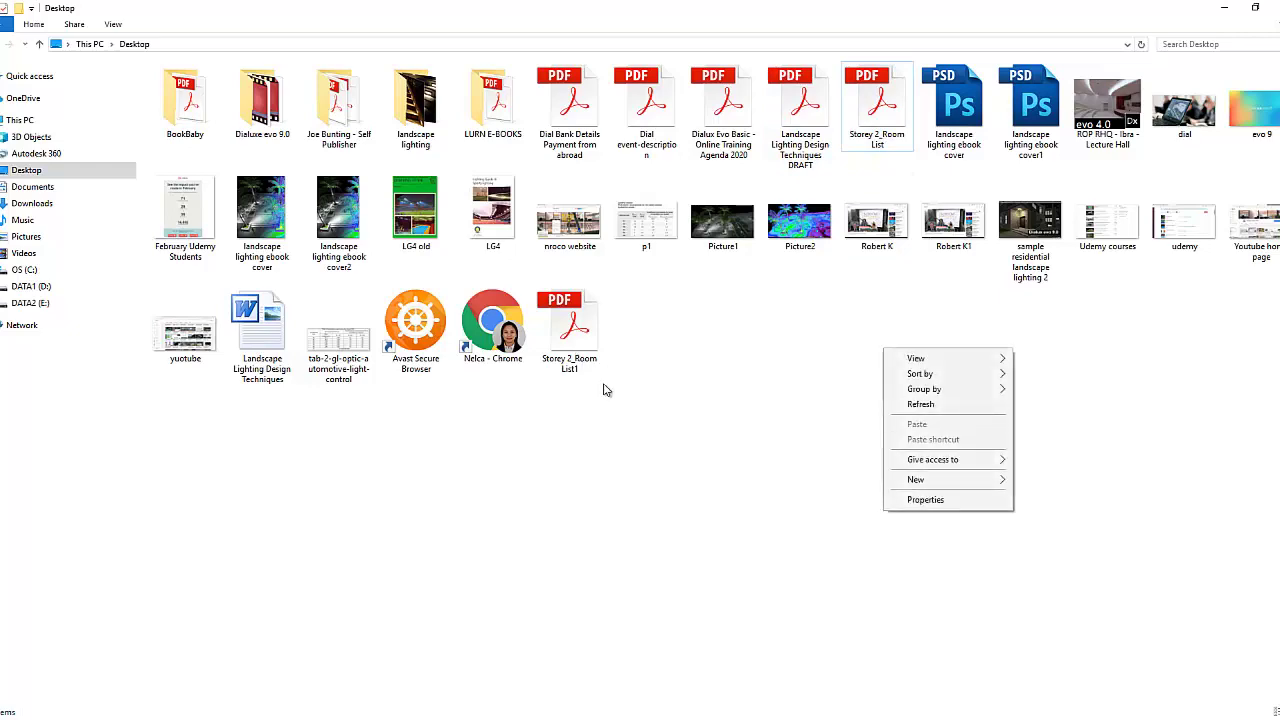
{"action": "left_click", "coordinate": [604, 390]}
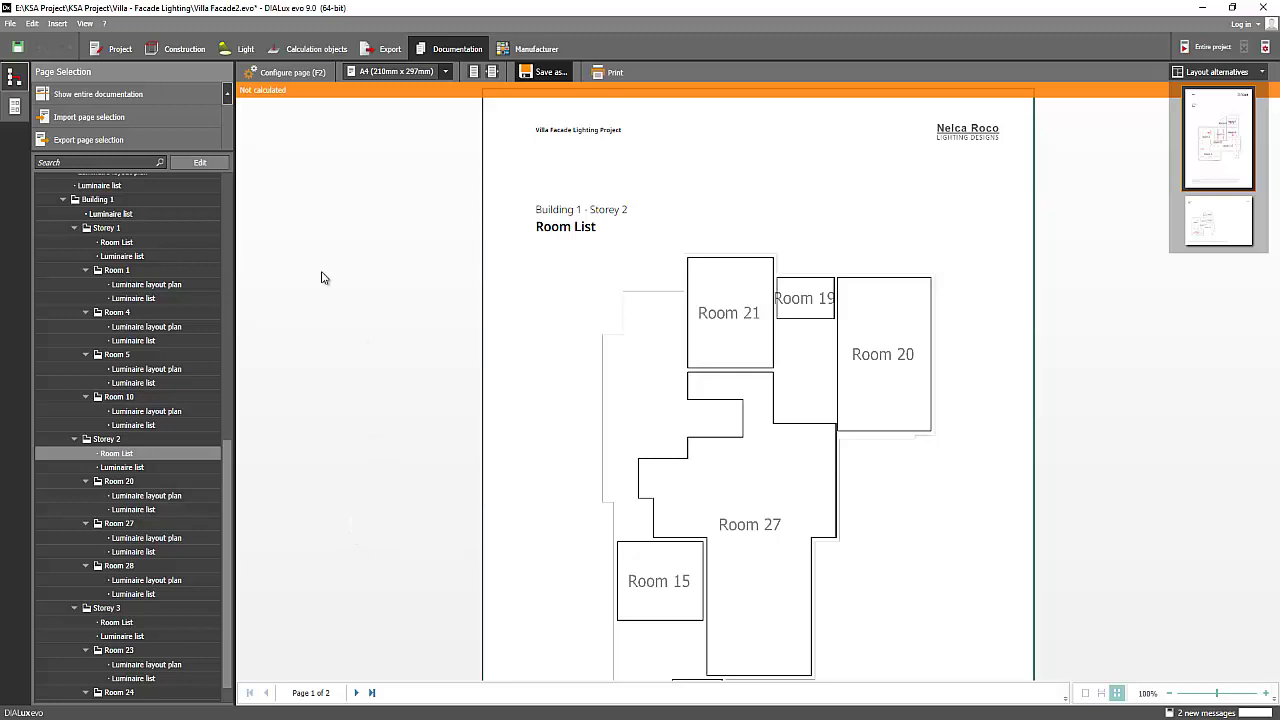
Open the Construction workspace and orbit the 3D villa toward a low front-door view.
{"action": "left_click", "coordinate": [184, 55]}
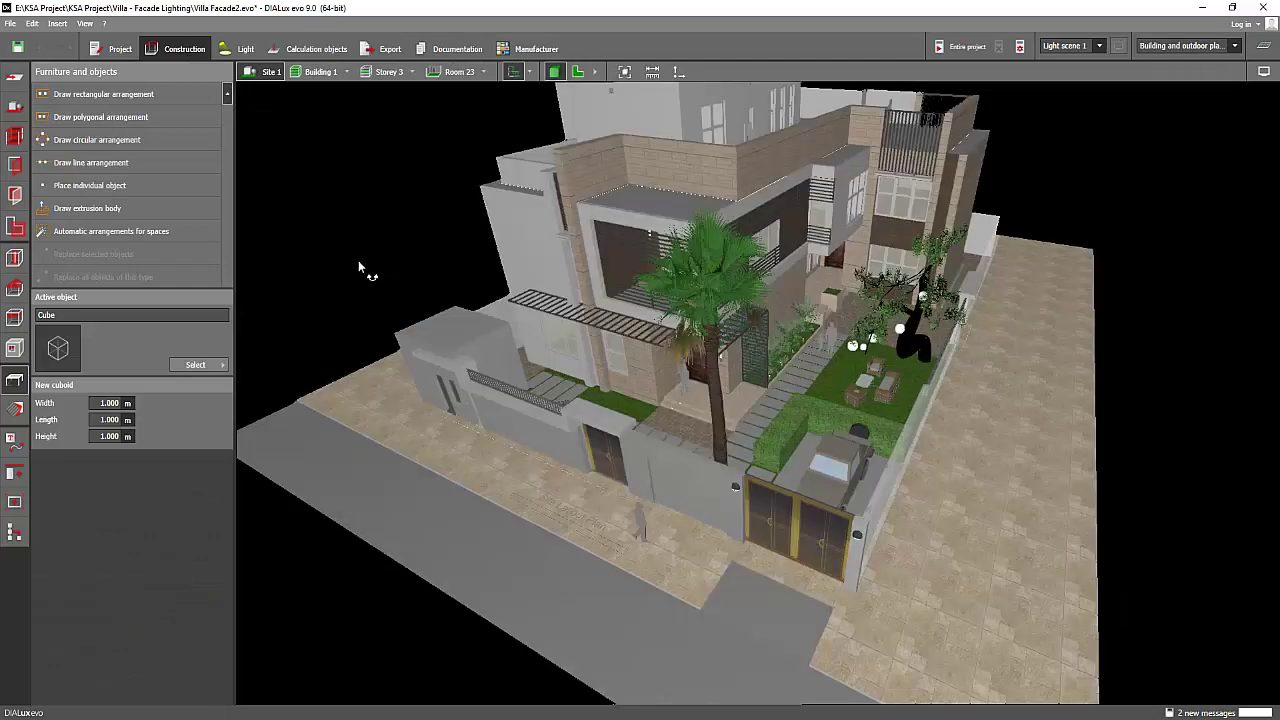
{"action": "left_click_drag", "start_coordinate": [358, 260], "coordinate": [626, 306]}
{"action": "scroll", "coordinate": [626, 306], "scroll_direction": "up", "scroll_amount": 3}
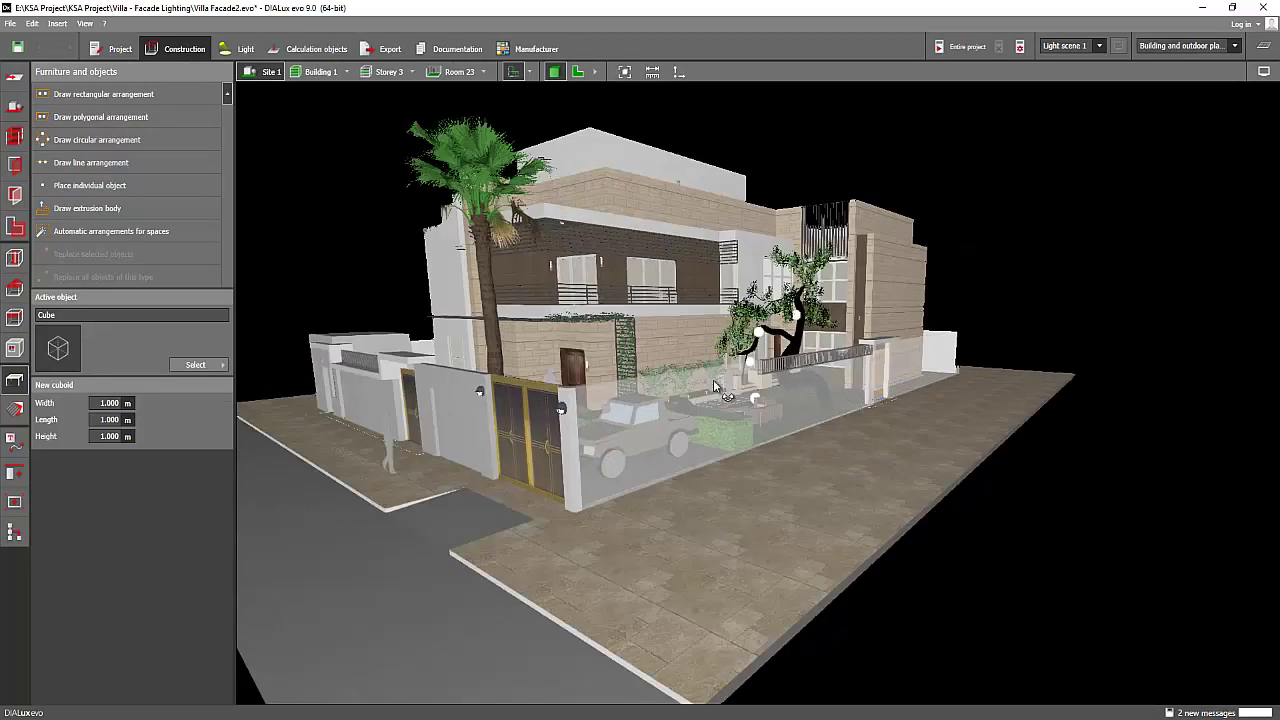
{"action": "left_click_drag", "start_coordinate": [714, 385], "coordinate": [840, 265]}
{"action": "scroll", "coordinate": [708, 435], "scroll_direction": "up", "scroll_amount": 5}
{"action": "scroll", "coordinate": [707, 438], "scroll_direction": "down", "scroll_amount": 5}
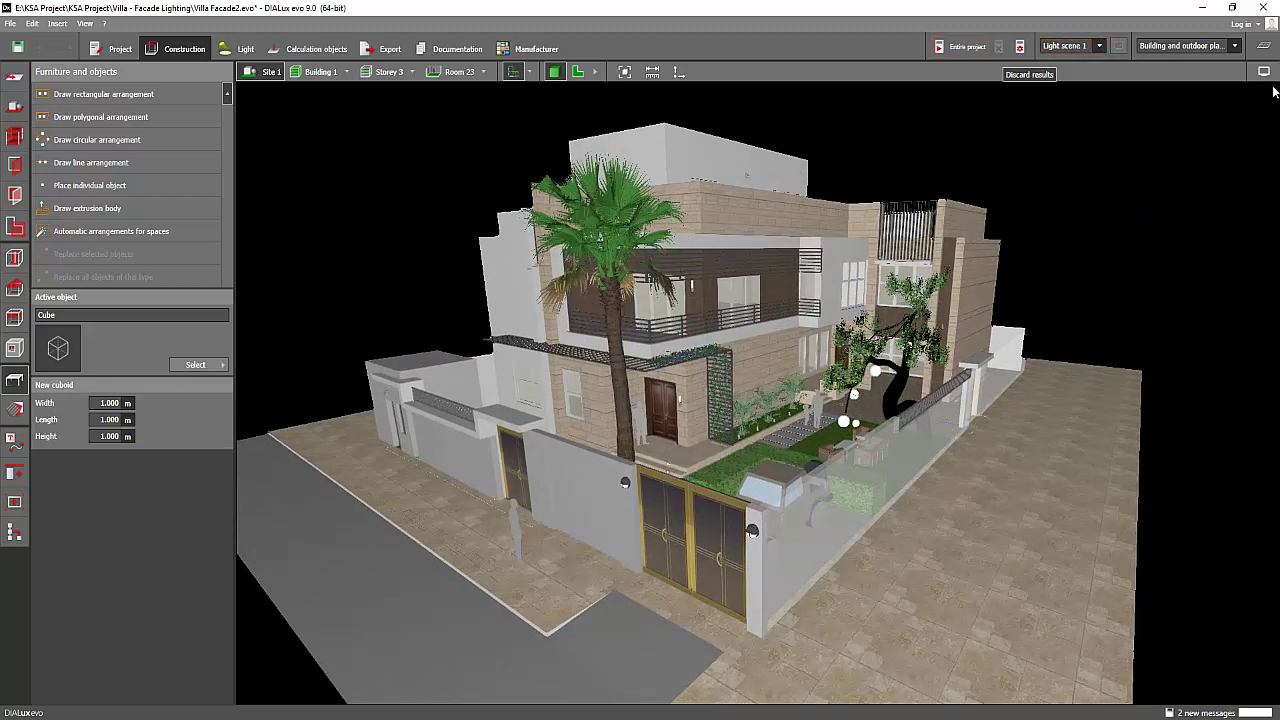
Set the Entire project calculation mode to Fast and start the lighting calculation.
{"action": "left_click", "coordinate": [1019, 46]}
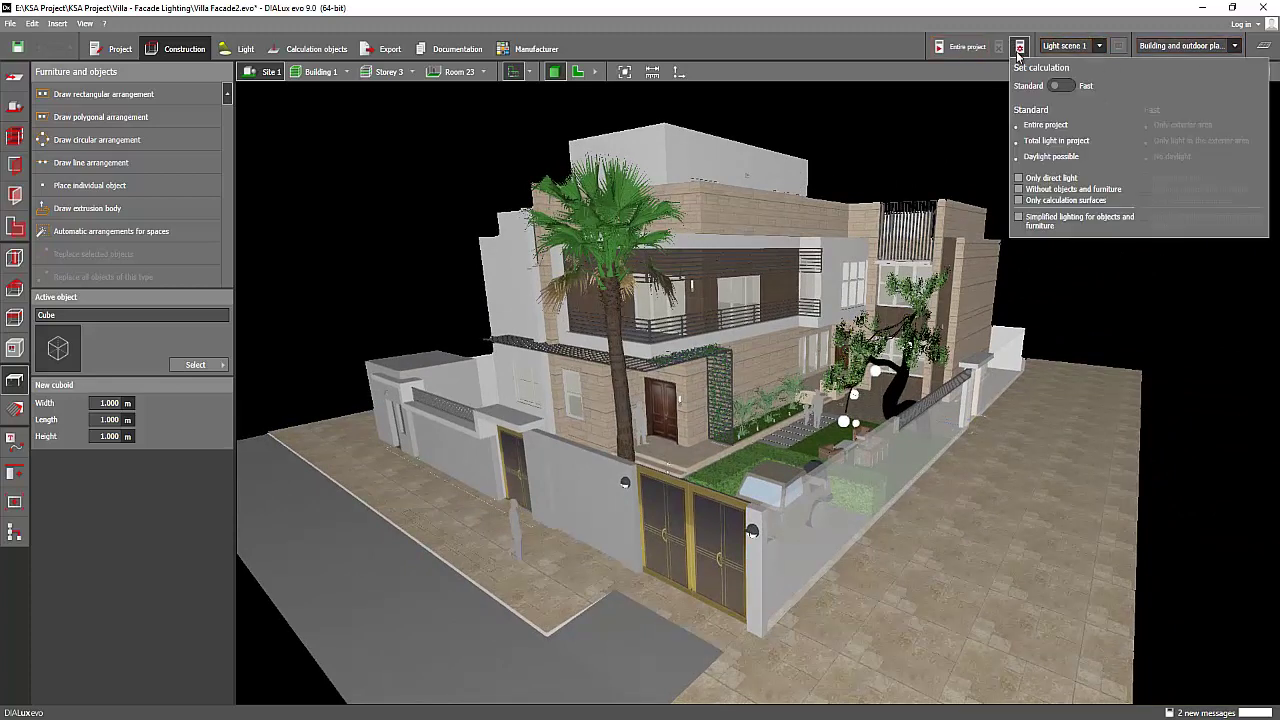
{"action": "left_click", "coordinate": [1066, 87]}
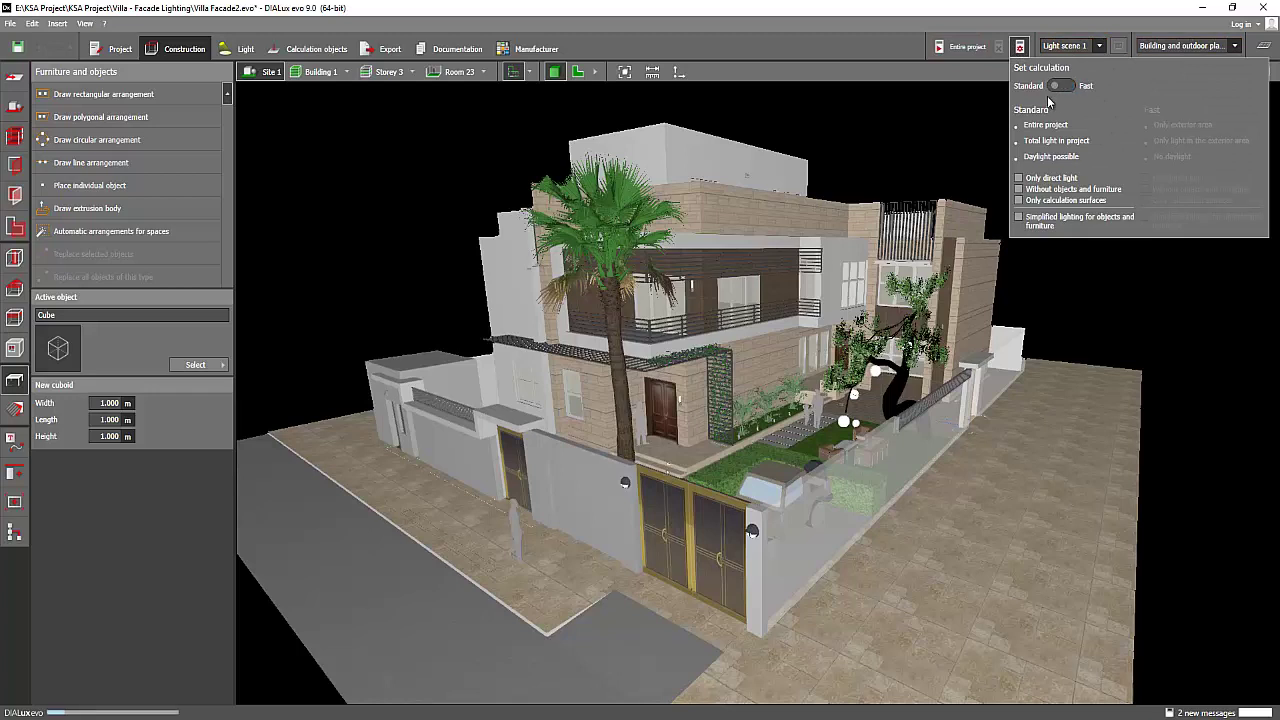
{"action": "left_click", "coordinate": [962, 137]}
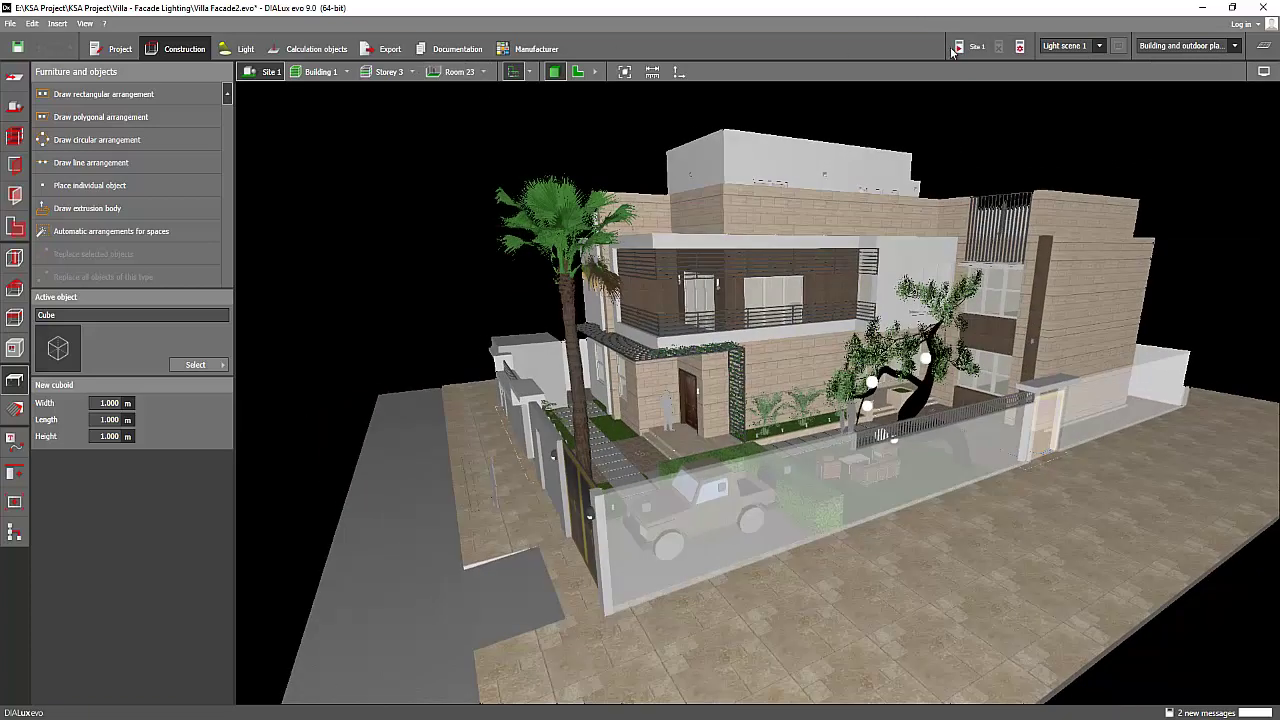
{"action": "left_click", "coordinate": [957, 47]}
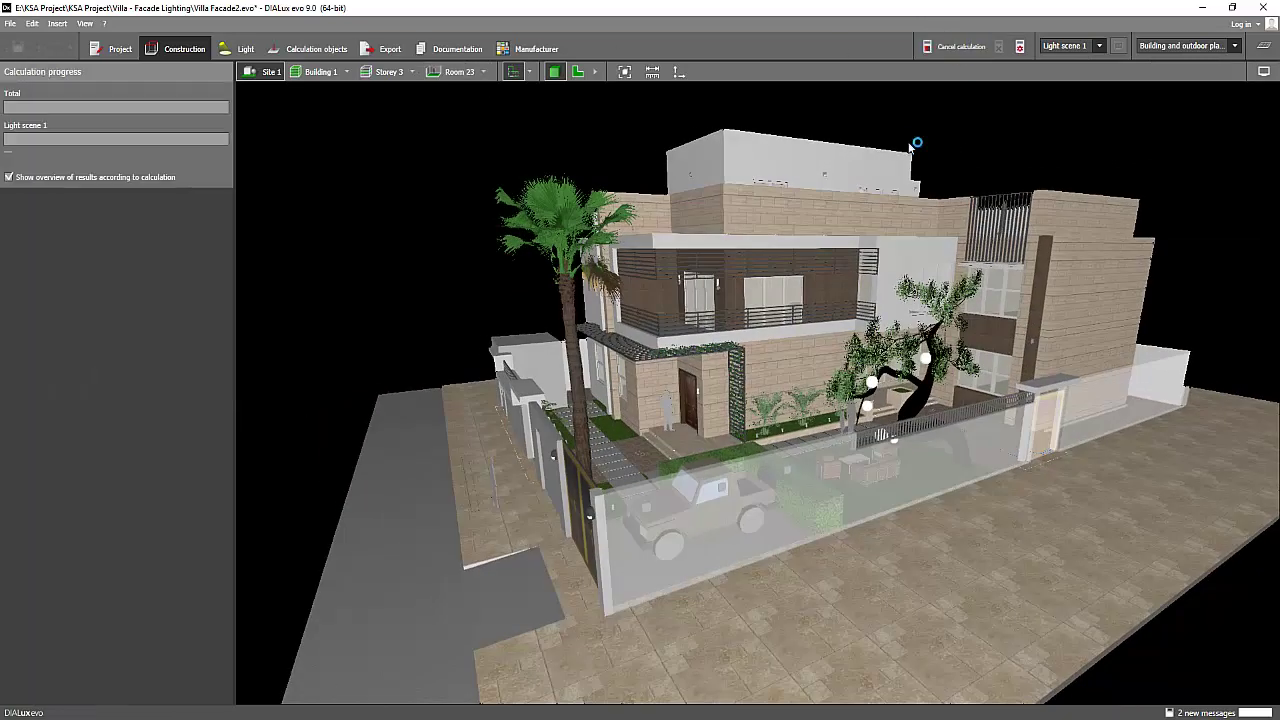